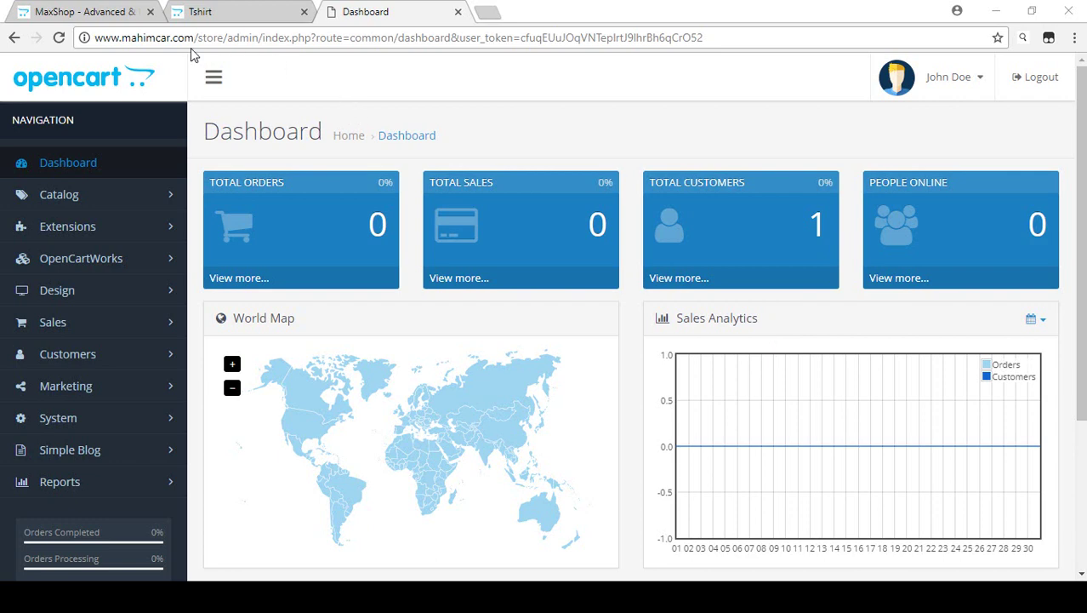
# Open the catalog's filter list and examine the two products shown in the storefront's Tshirt category.
pyautogui.click(84, 208)
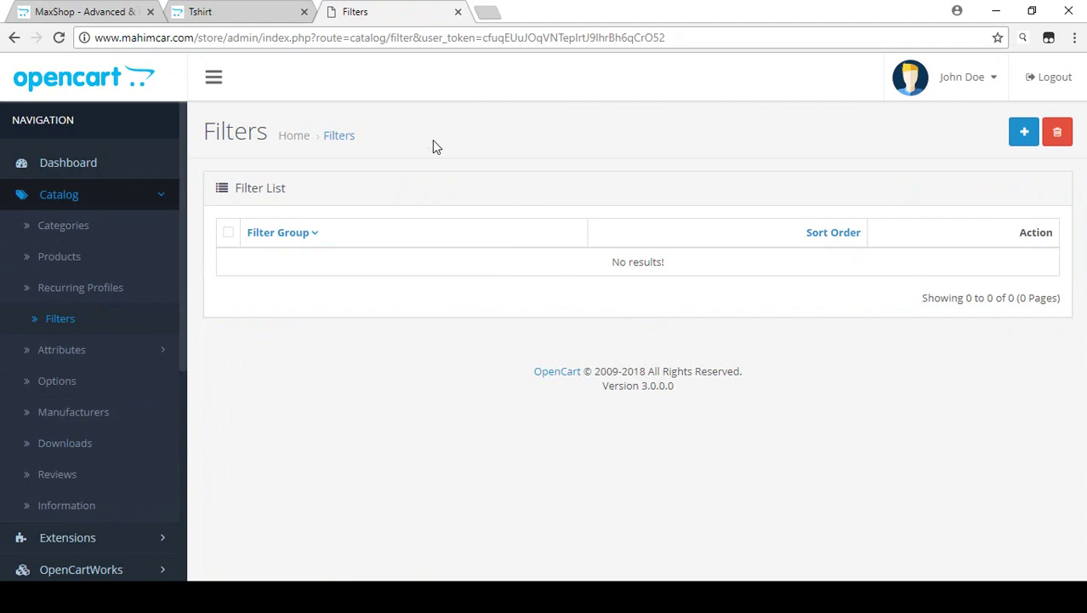
pyautogui.click(251, 15)
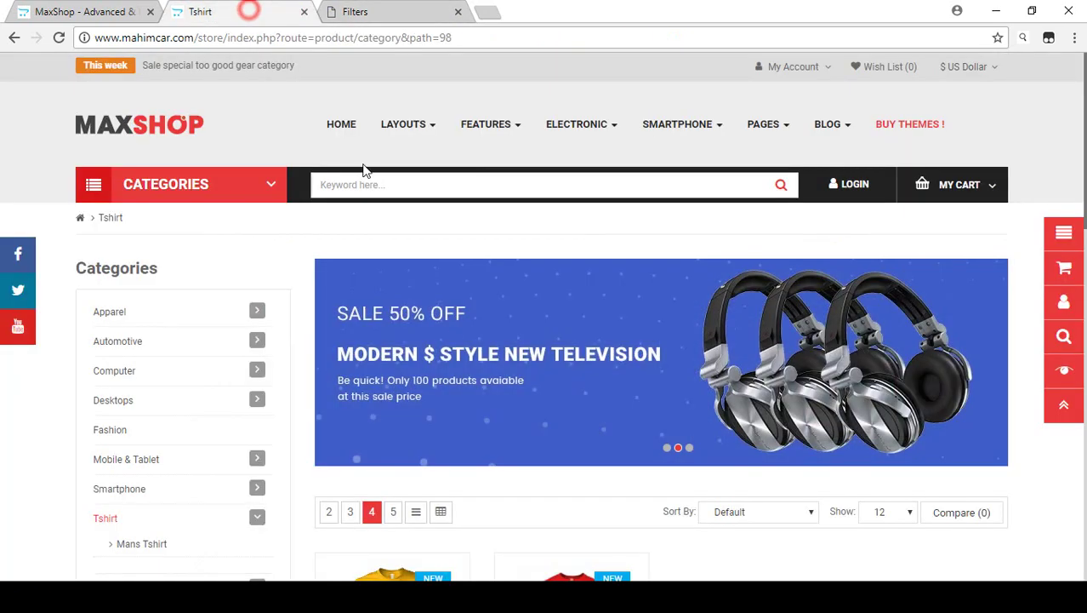
pyautogui.scroll(-3, 444, 339)
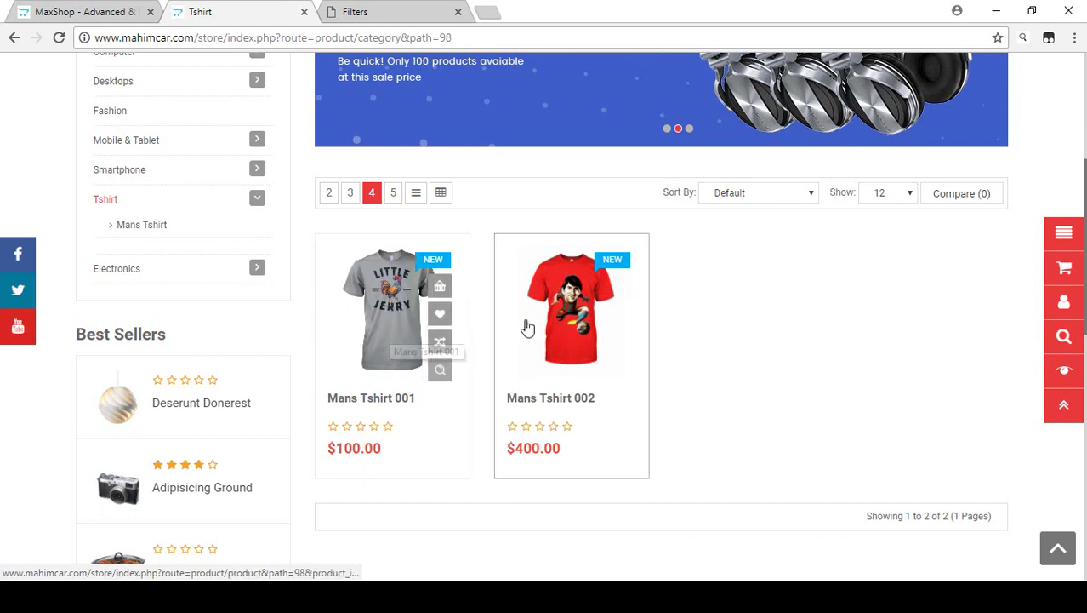
pyautogui.moveTo(365, 296)
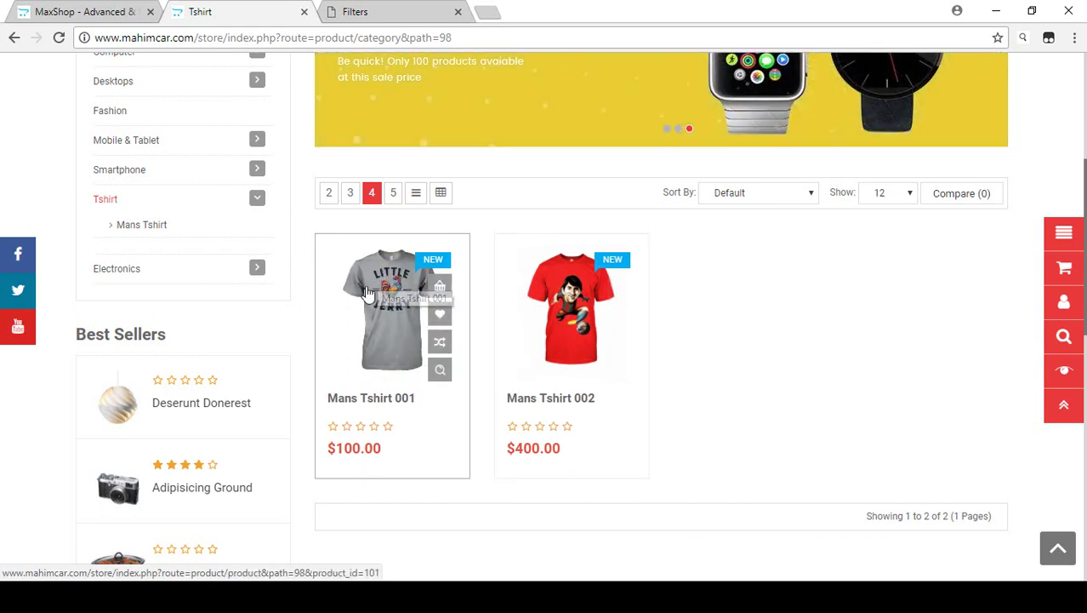
pyautogui.moveTo(575, 307)
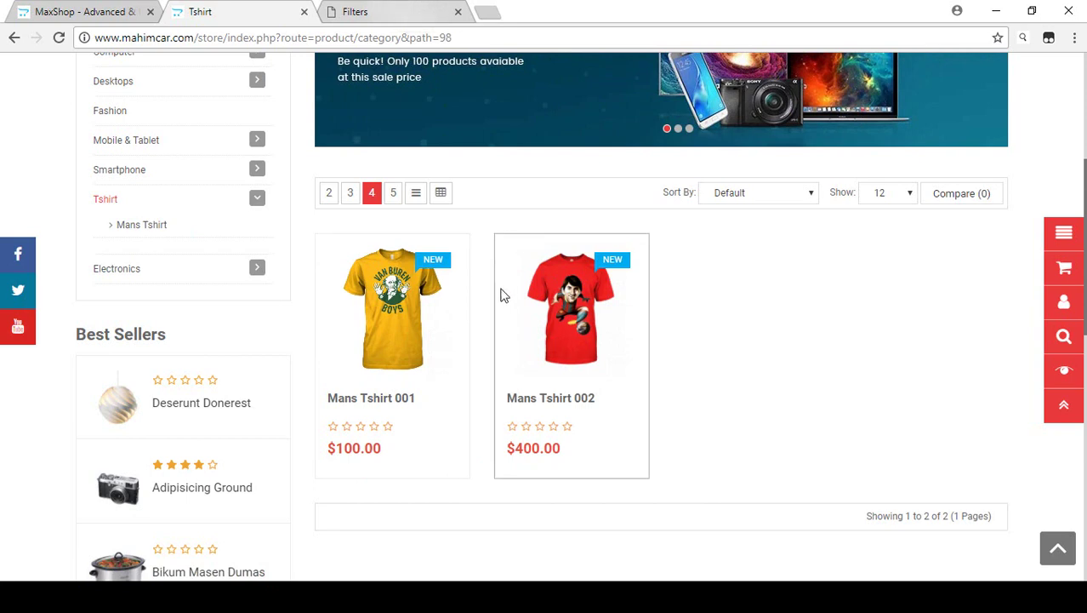
pyautogui.moveTo(323, 318)
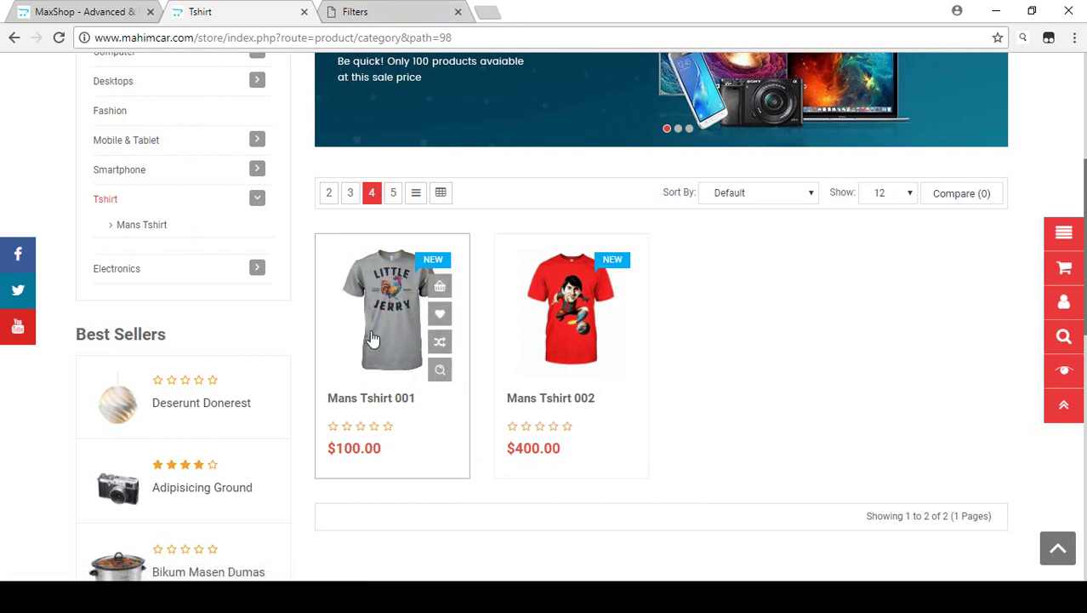
pyautogui.moveTo(538, 322)
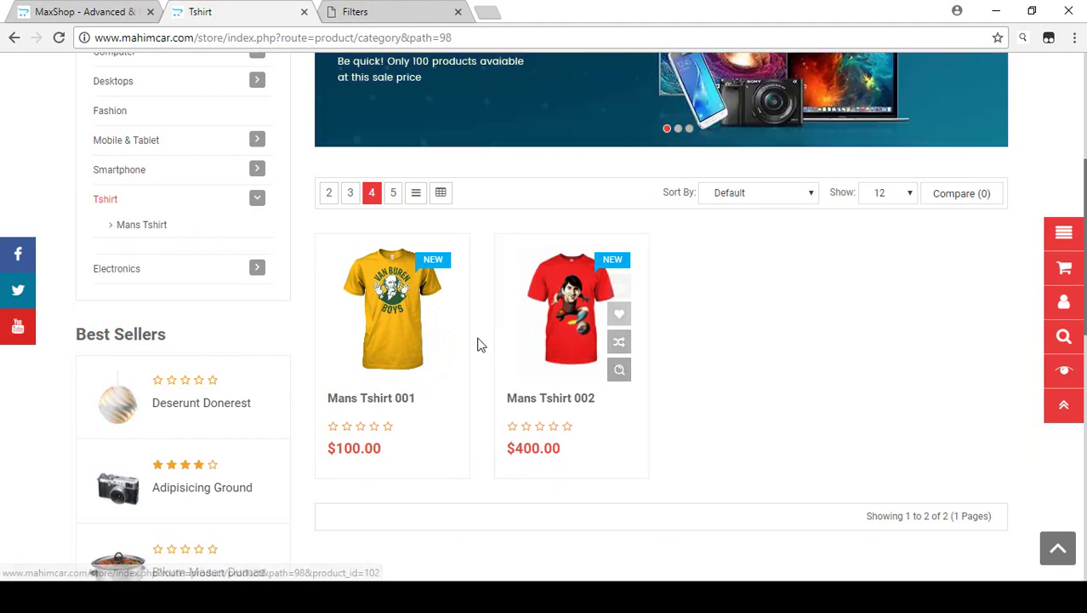
pyautogui.moveTo(443, 338)
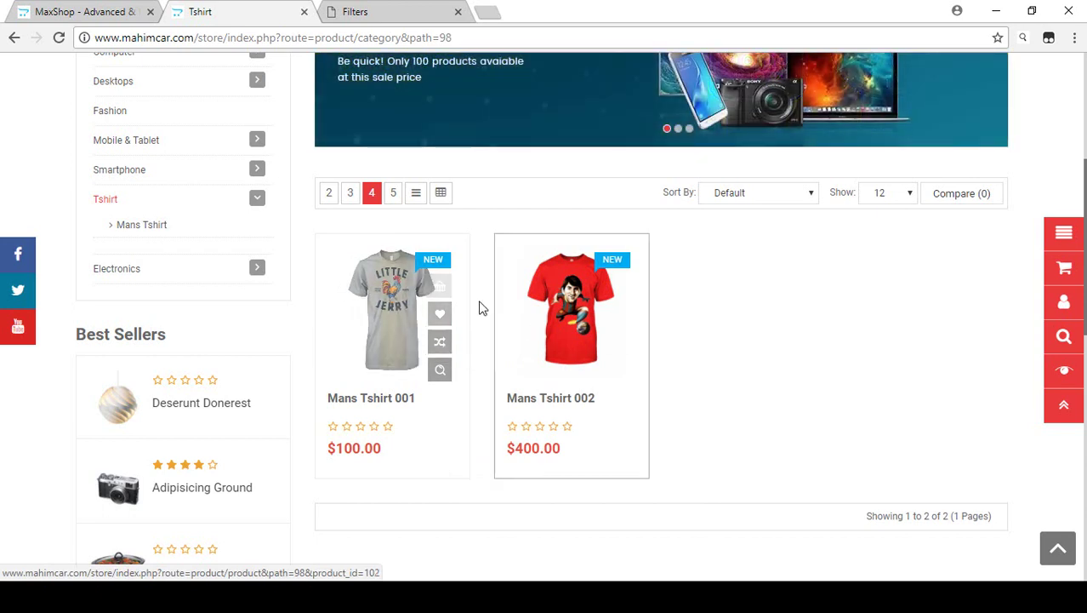
# Start a new filter in the store admin with the group name Made By and group sort order 1.
pyautogui.click(406, 12)
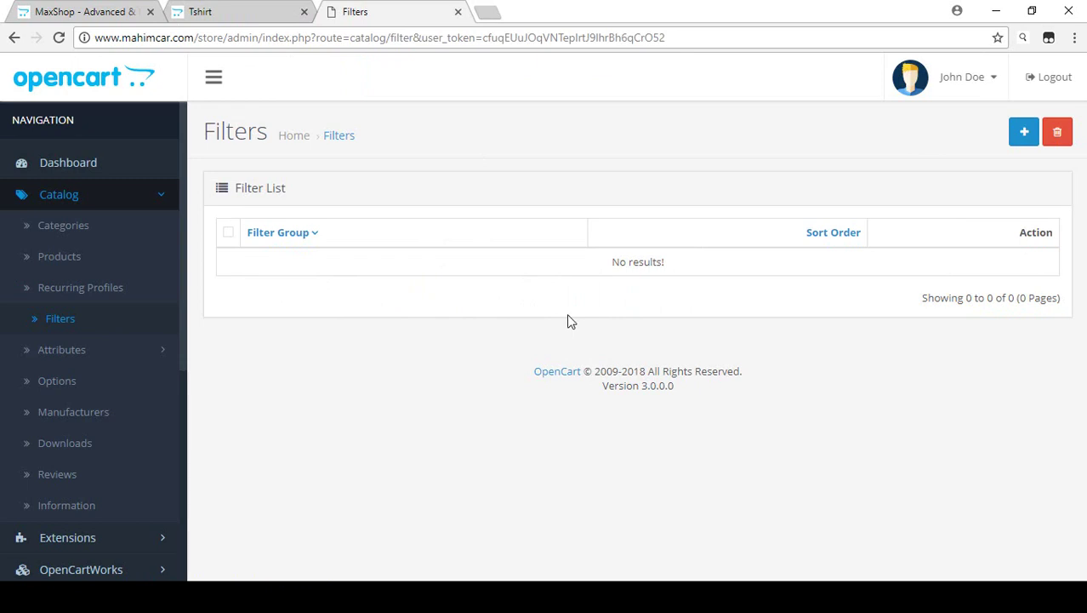
pyautogui.click(1022, 134)
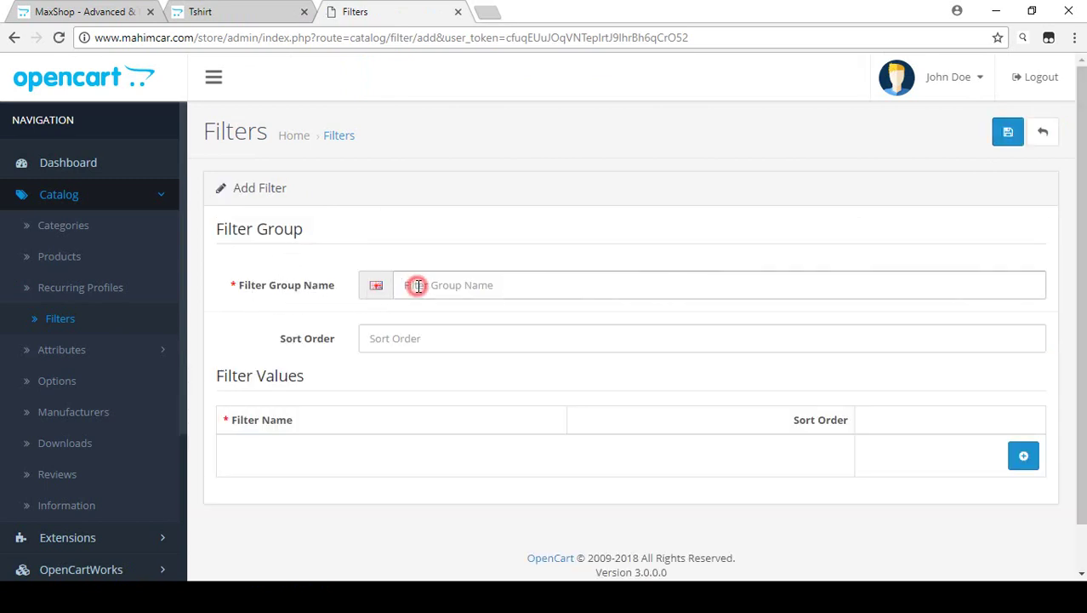
pyautogui.write('Made By')
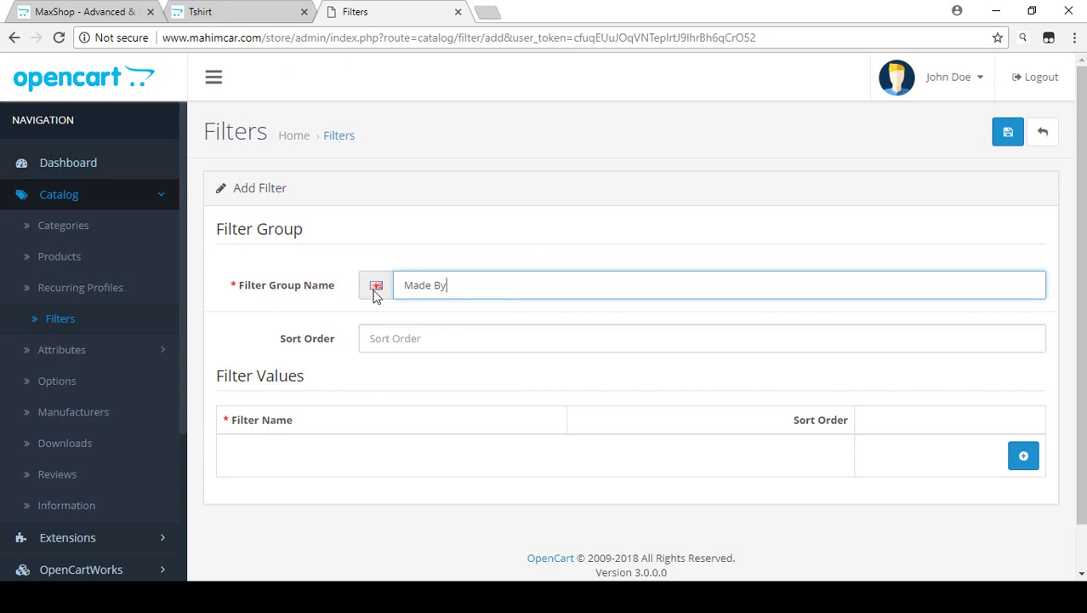
pyautogui.click(403, 340)
pyautogui.write('1')
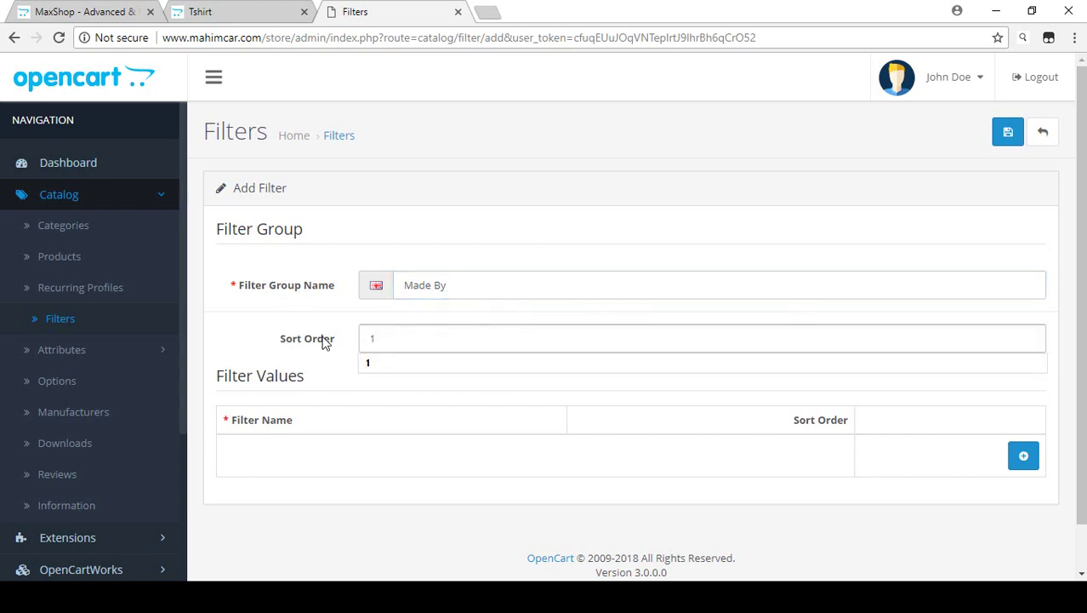
pyautogui.click(311, 337)
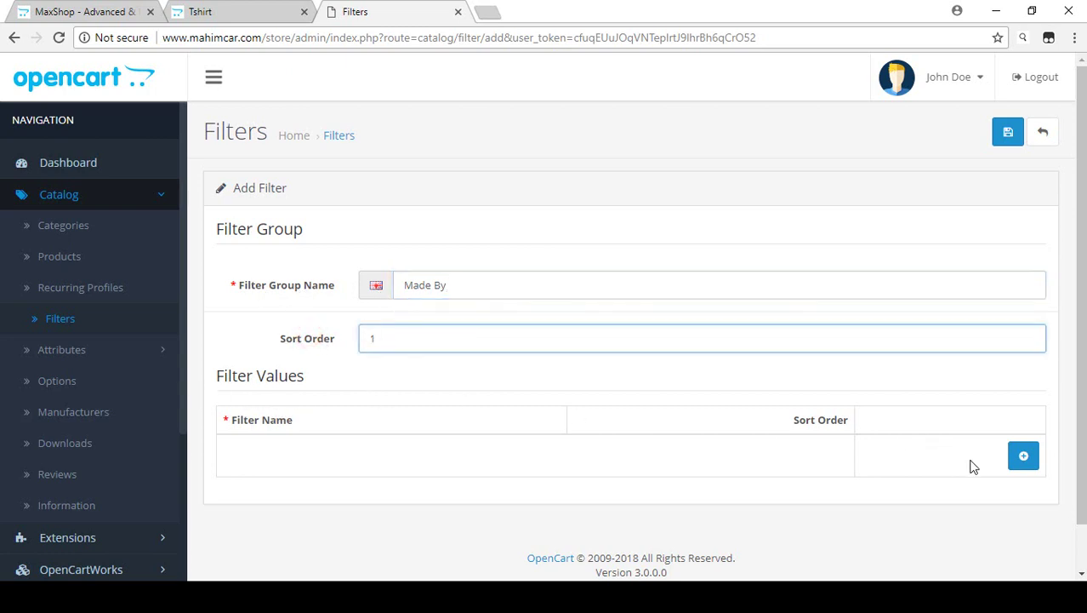
# Add two filter values to the Made By group, named USA and UK.
pyautogui.click(1023, 455)
pyautogui.scroll(-1, 974, 449)
pyautogui.click(1025, 410)
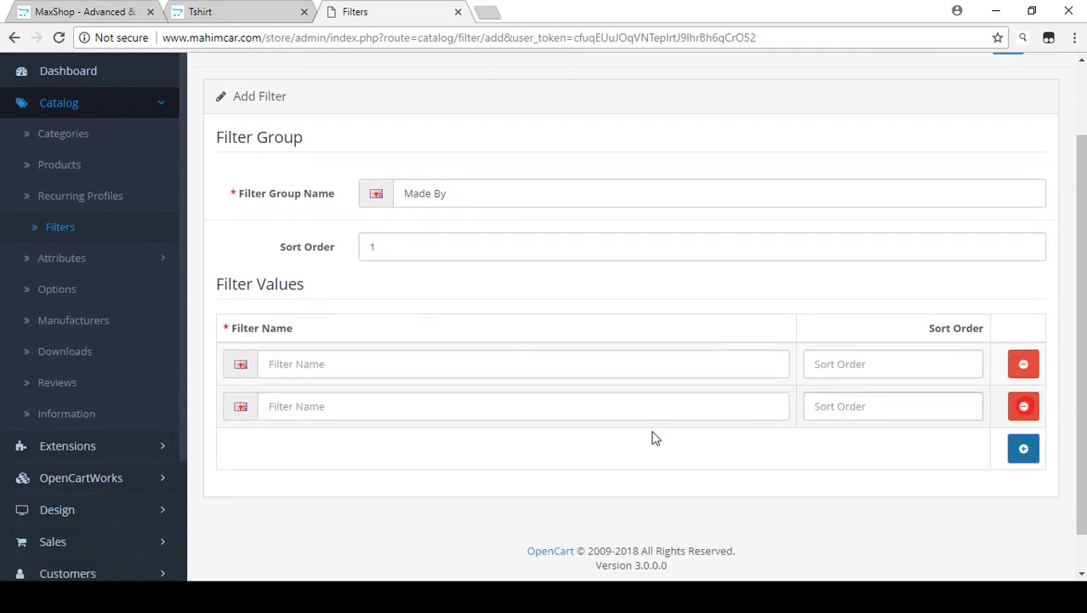
pyautogui.scroll(1, 474, 385)
pyautogui.click(354, 443)
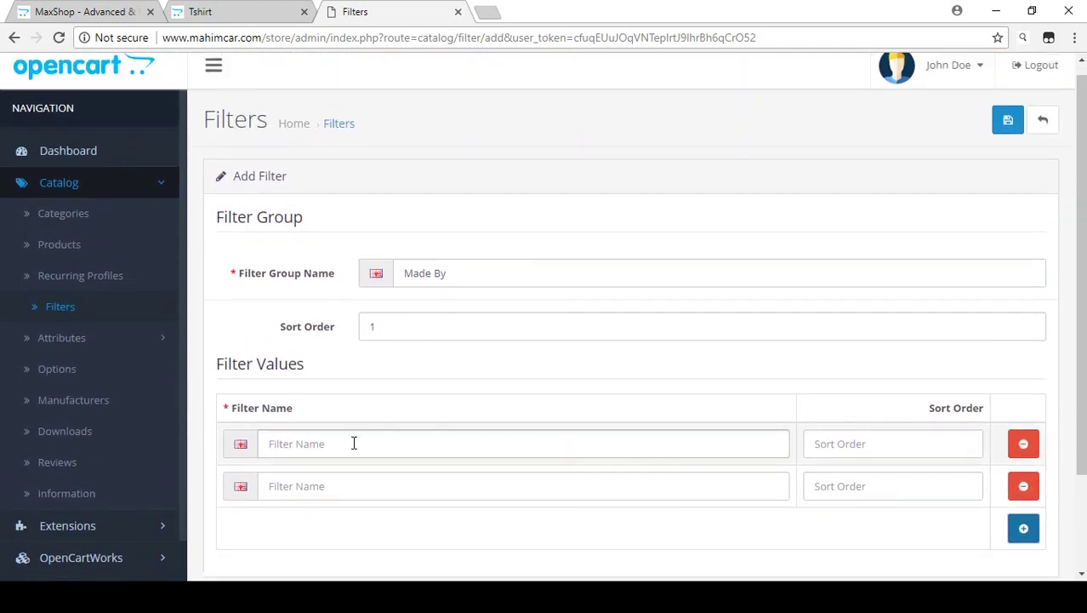
pyautogui.click(354, 442)
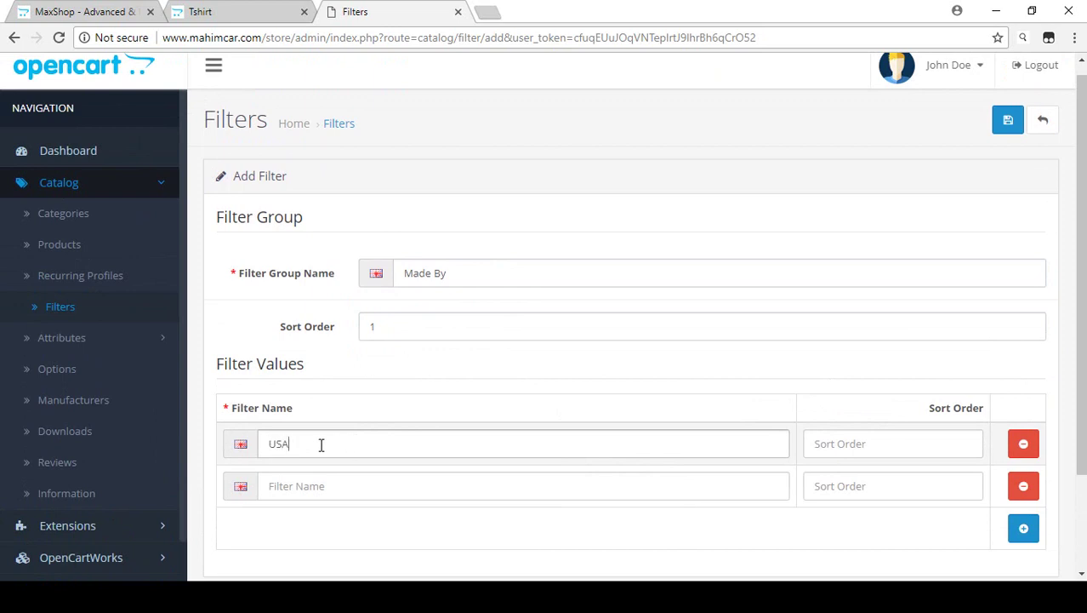
pyautogui.click(307, 493)
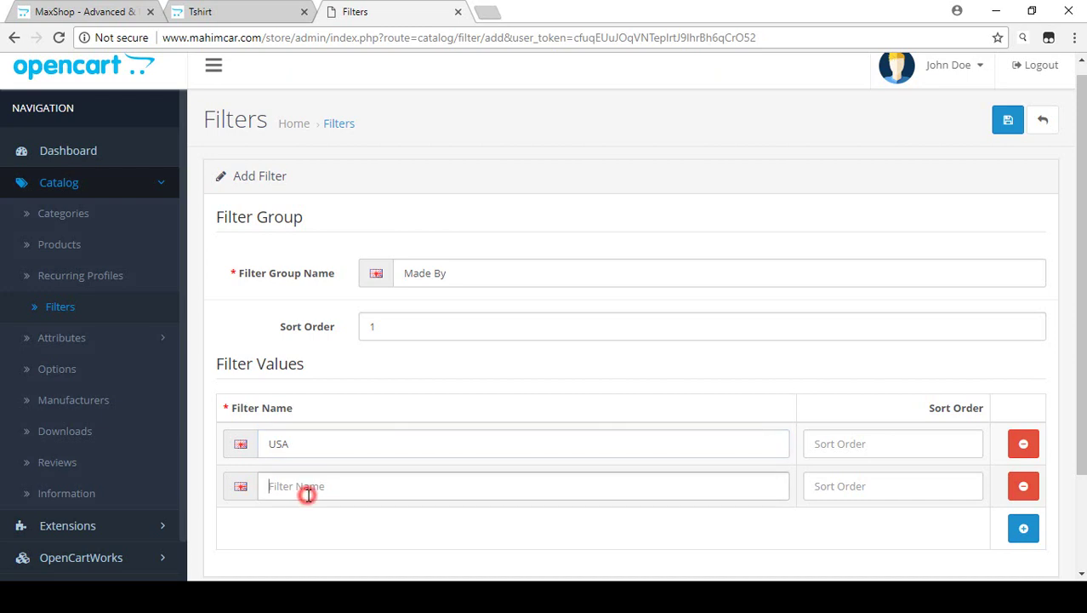
pyautogui.write('U')
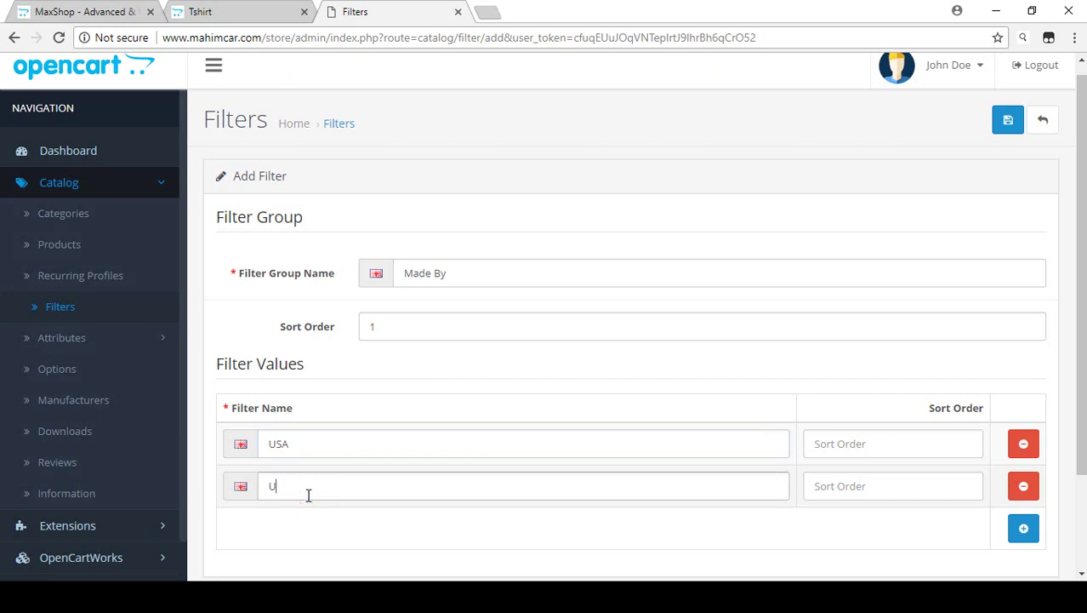
pyautogui.write('K')
pyautogui.click(434, 539)
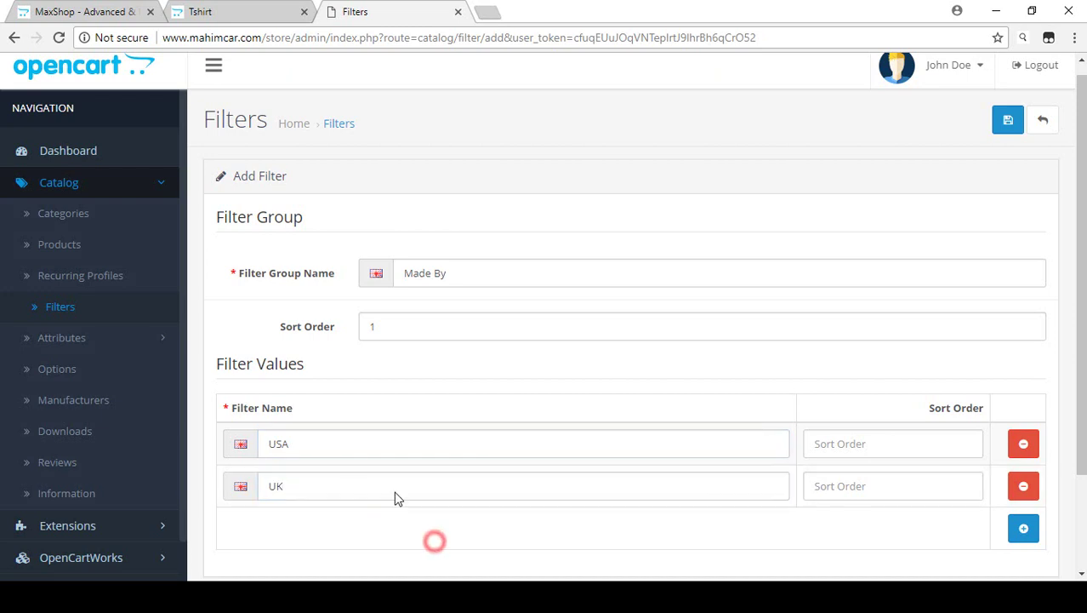
pyautogui.click(308, 445)
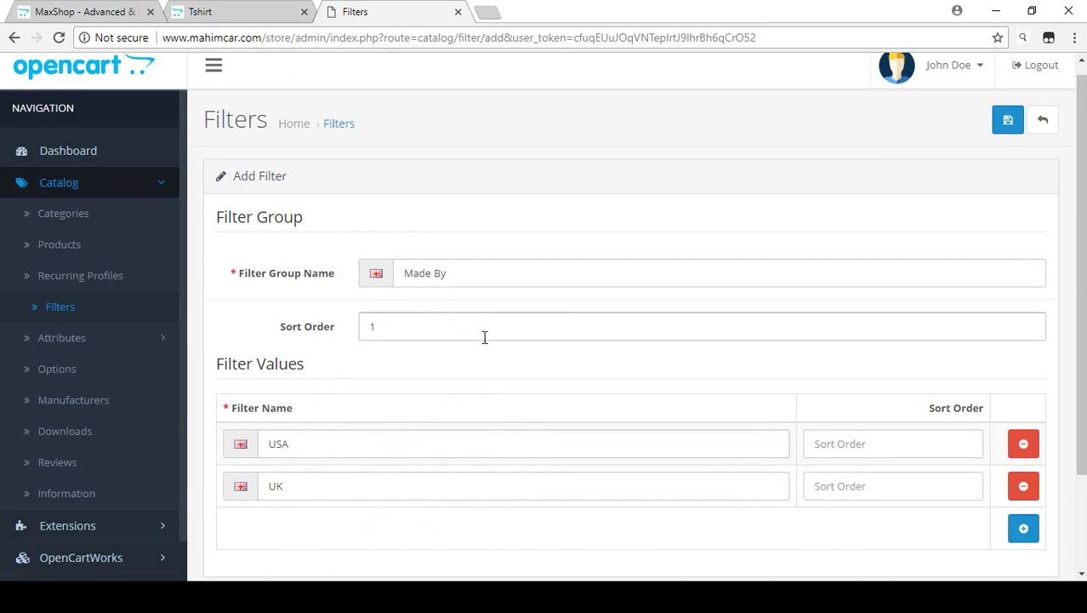
# Set the sort order to 1 for USA and 2 for UK, and save the filter group.
pyautogui.click(881, 445)
pyautogui.write('1')
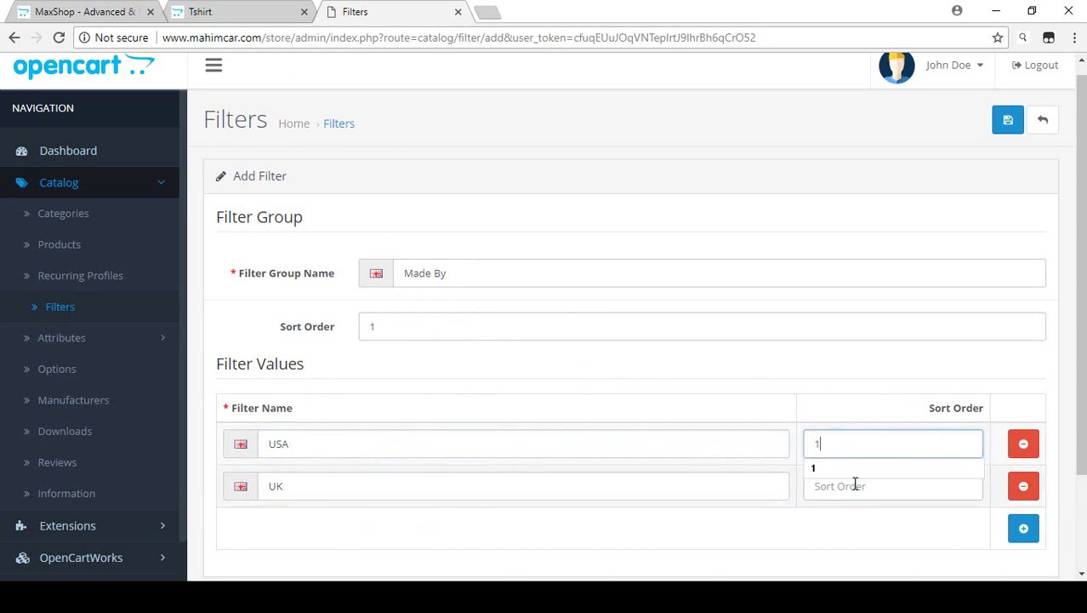
pyautogui.click(851, 485)
pyautogui.write('2')
pyautogui.click(747, 526)
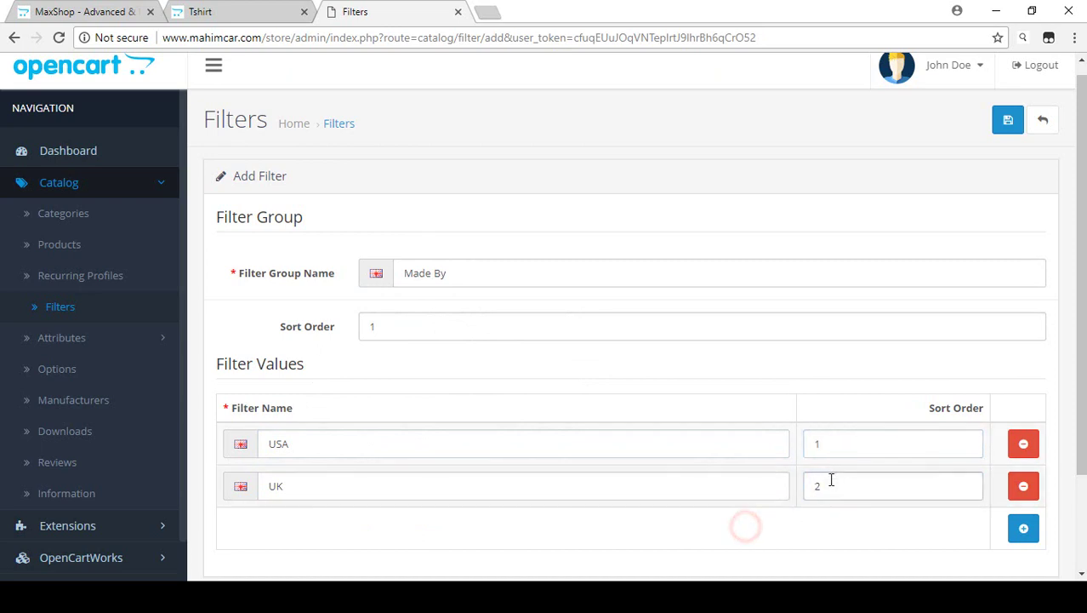
pyautogui.click(1010, 129)
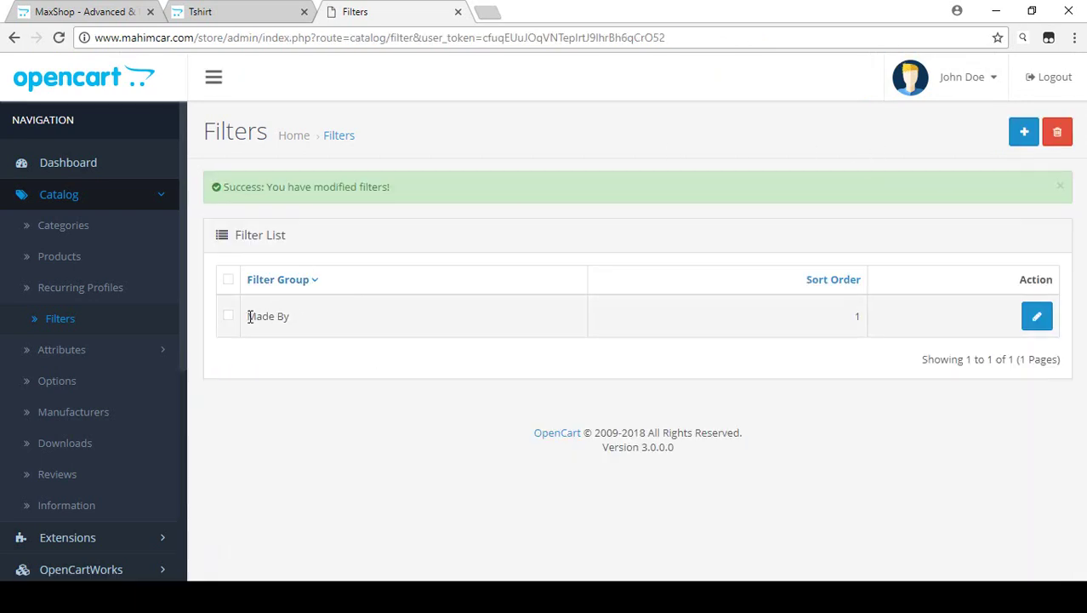
# Check the Tshirt category on the storefront and open the category list in the store admin.
pyautogui.moveTo(248, 317); pyautogui.dragTo(304, 322)
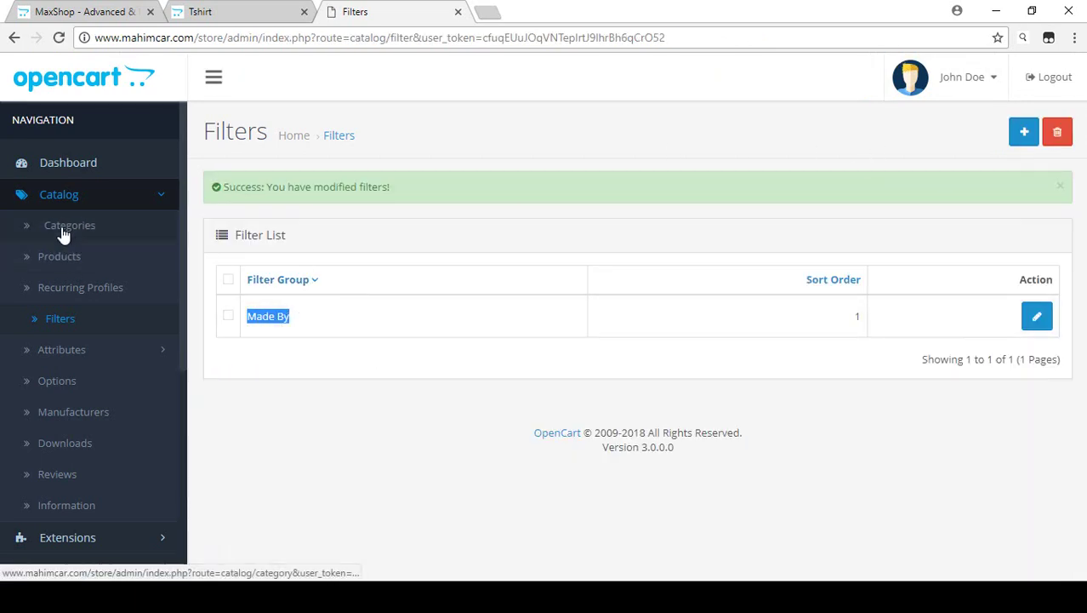
pyautogui.click(201, 12)
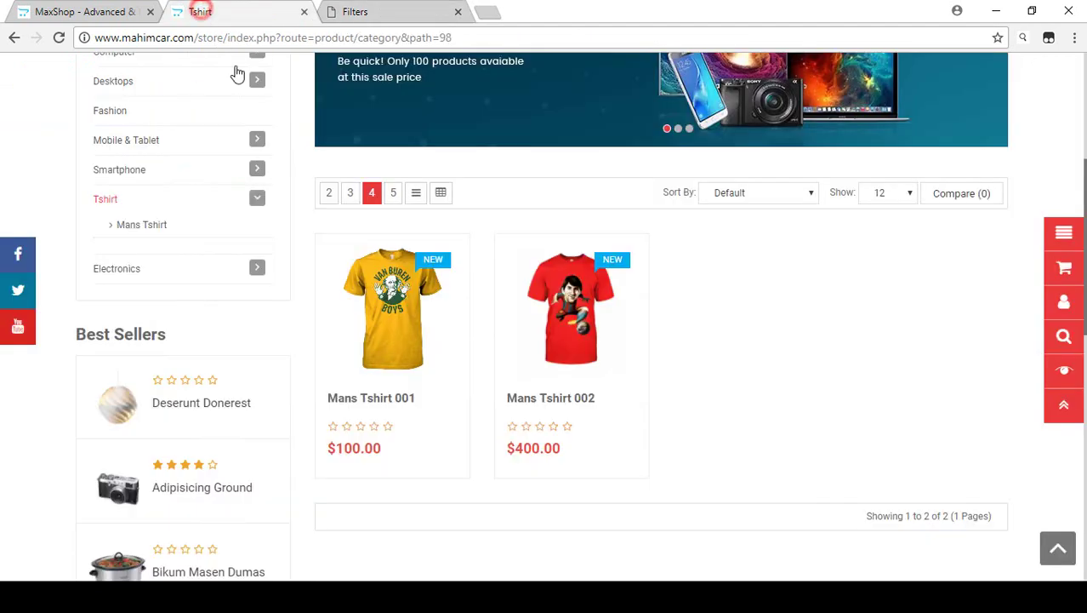
pyautogui.click(366, 9)
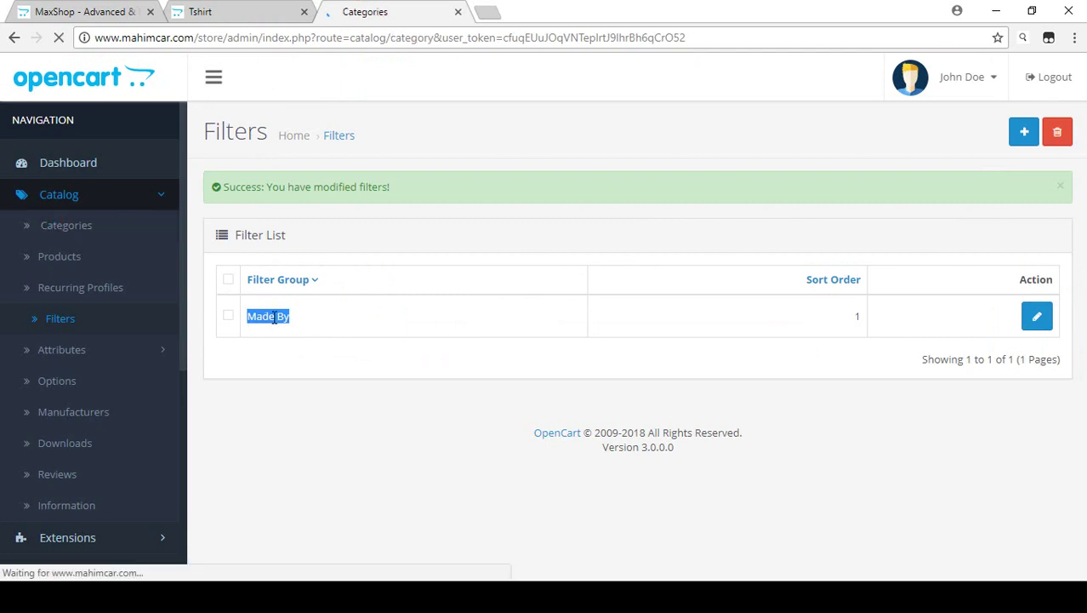
pyautogui.hotkey('ctrl', 'shift', 'Tab')
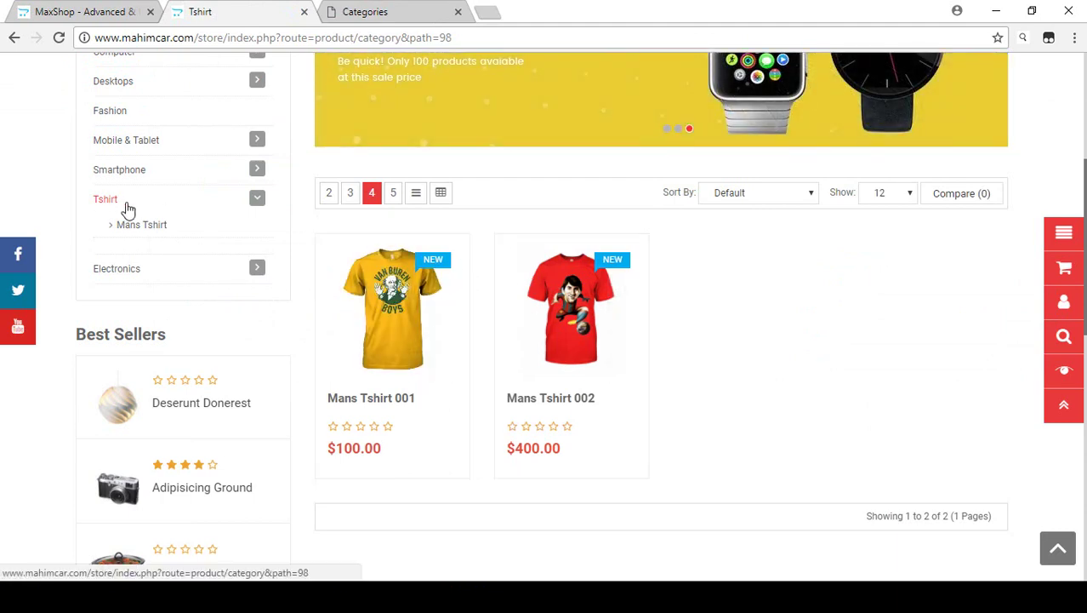
pyautogui.click(378, 11)
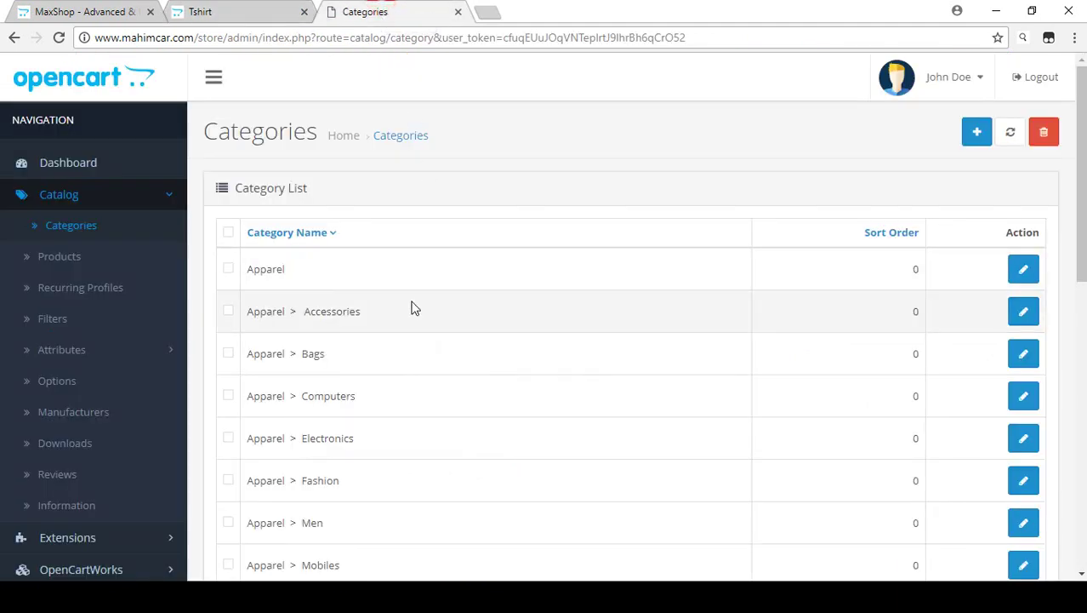
# Open the Tshirt parent category from page 3 of the category list for editing and show its Data settings with the Filters field.
pyautogui.scroll(-8, 411, 308)
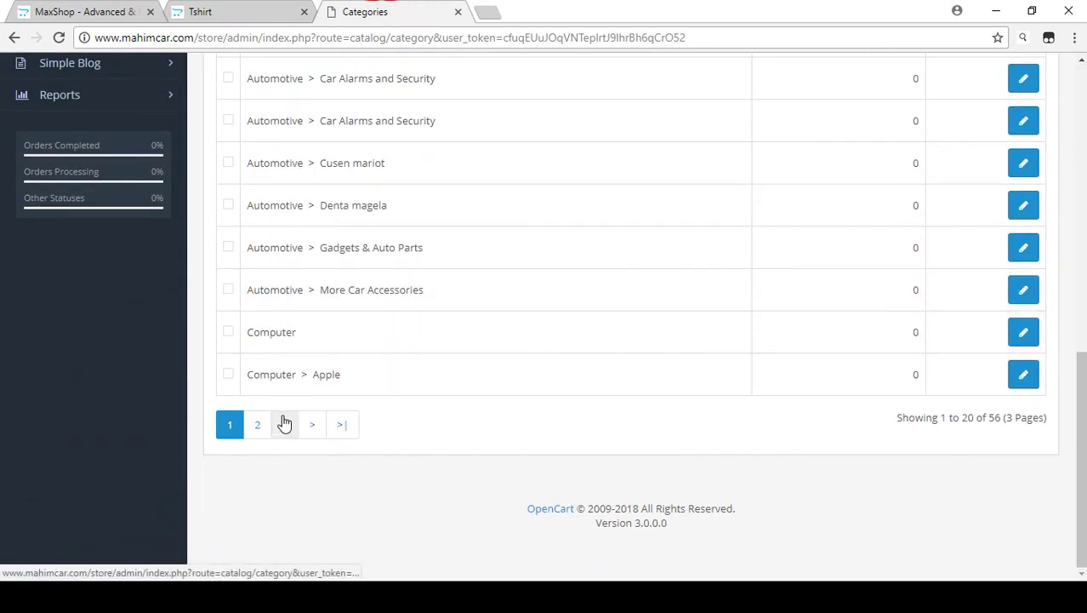
pyautogui.click(285, 424)
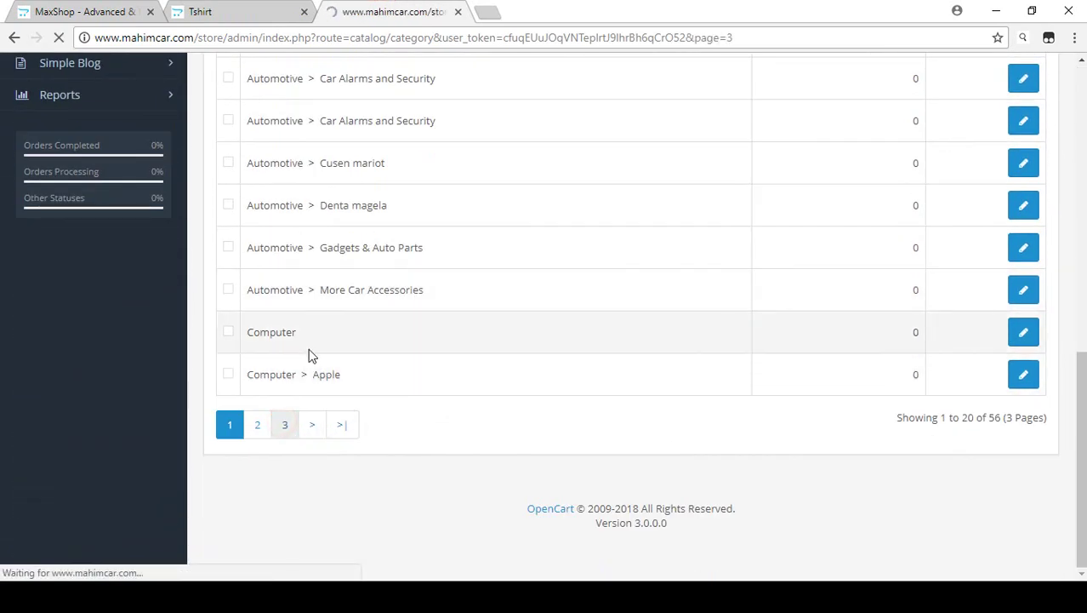
pyautogui.scroll(-6, 314, 353)
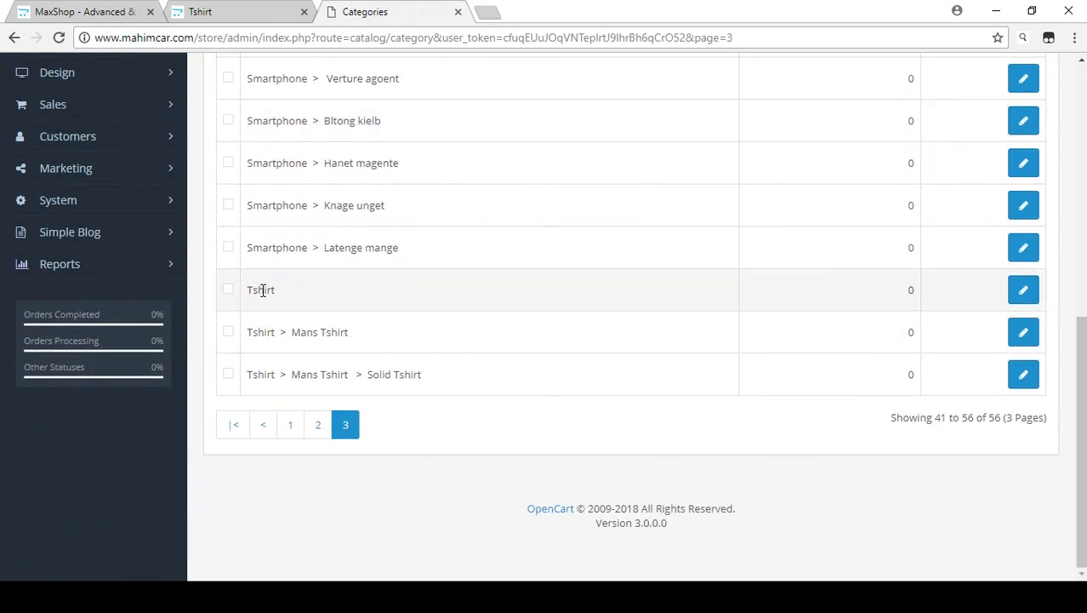
pyautogui.moveTo(244, 292); pyautogui.dragTo(291, 291)
pyautogui.click(291, 289)
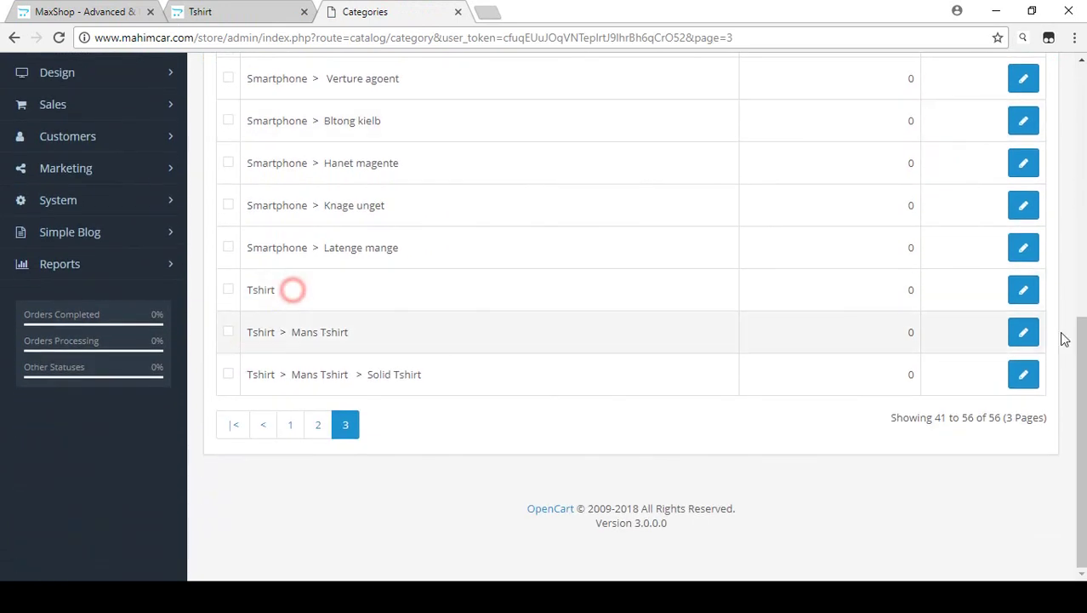
pyautogui.click(1022, 292)
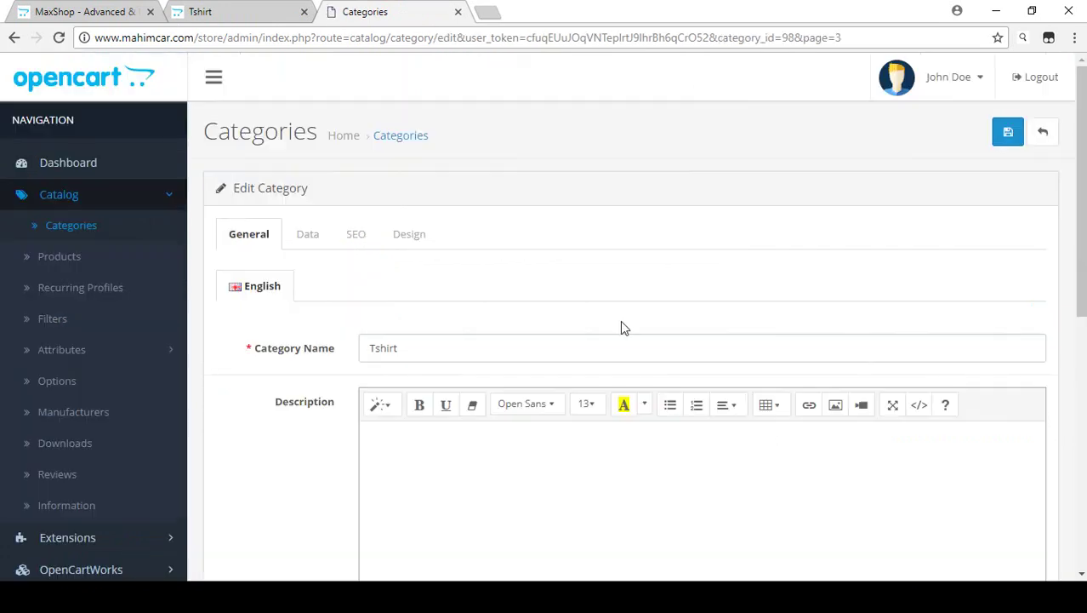
pyautogui.click(311, 242)
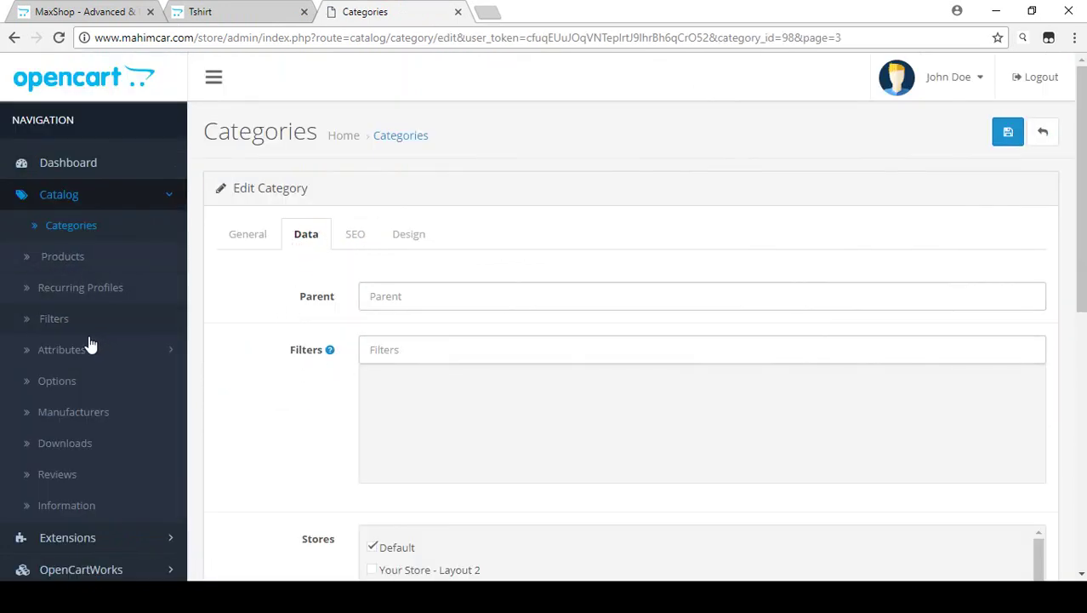
pyautogui.moveTo(334, 358)
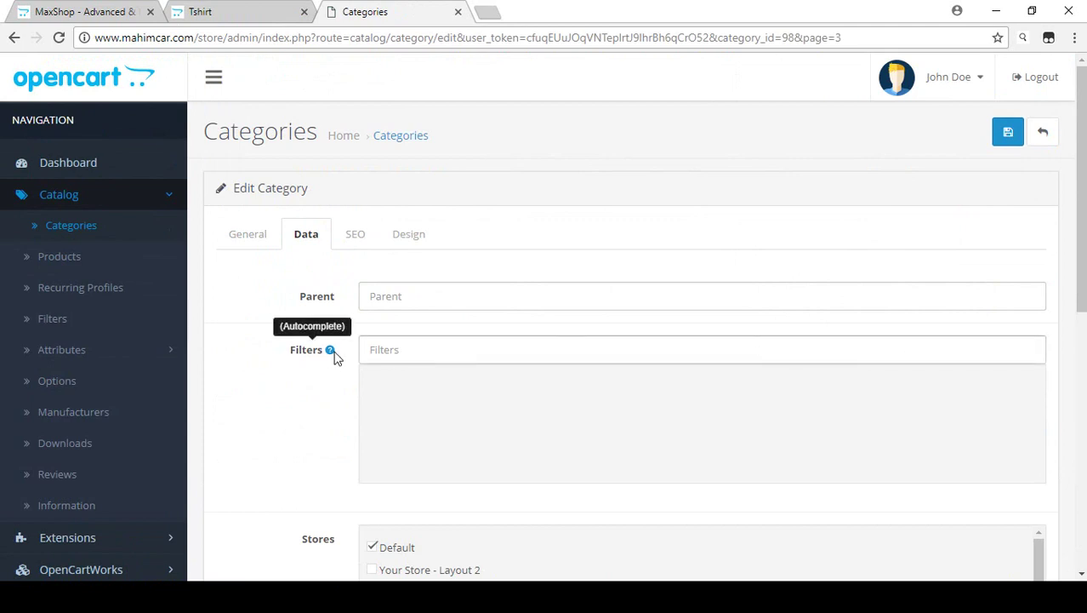
# Assign the Made By > UK and Made By > USA filters to the Tshirt category.
pyautogui.click(424, 349)
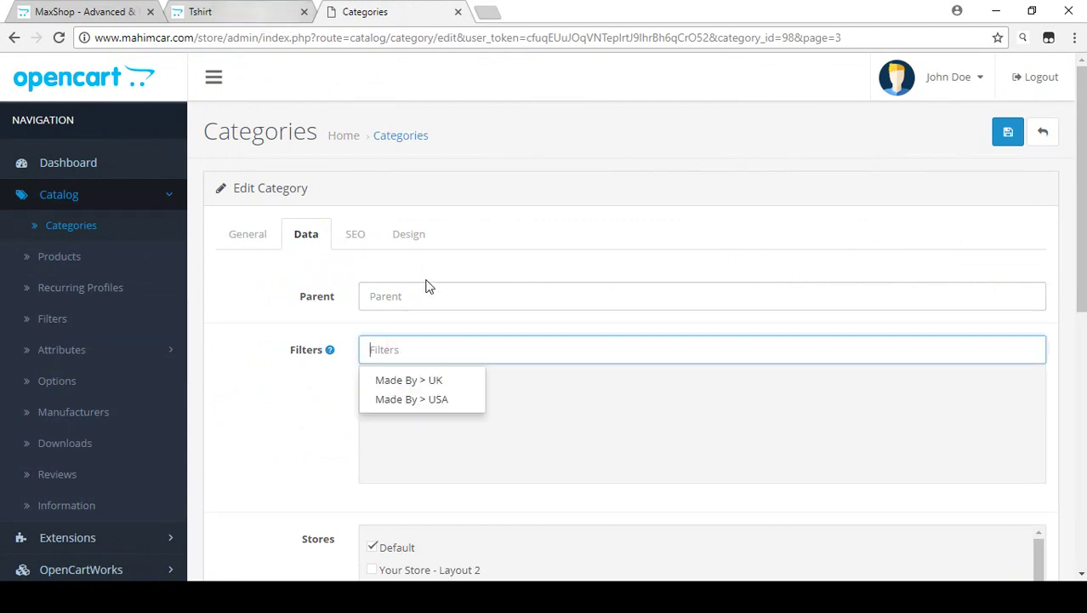
pyautogui.click(416, 381)
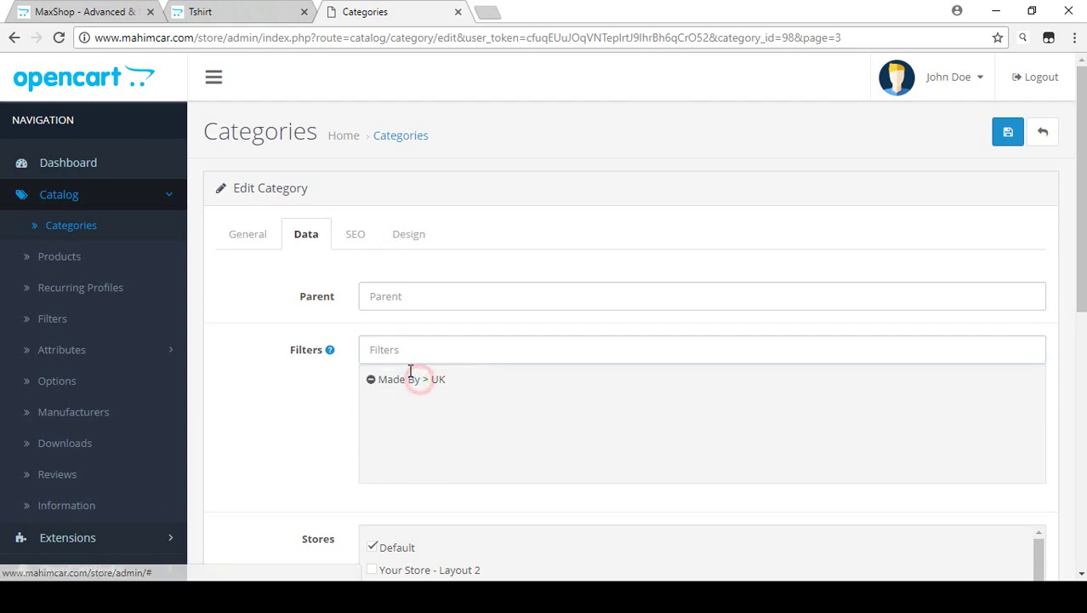
pyautogui.click(395, 350)
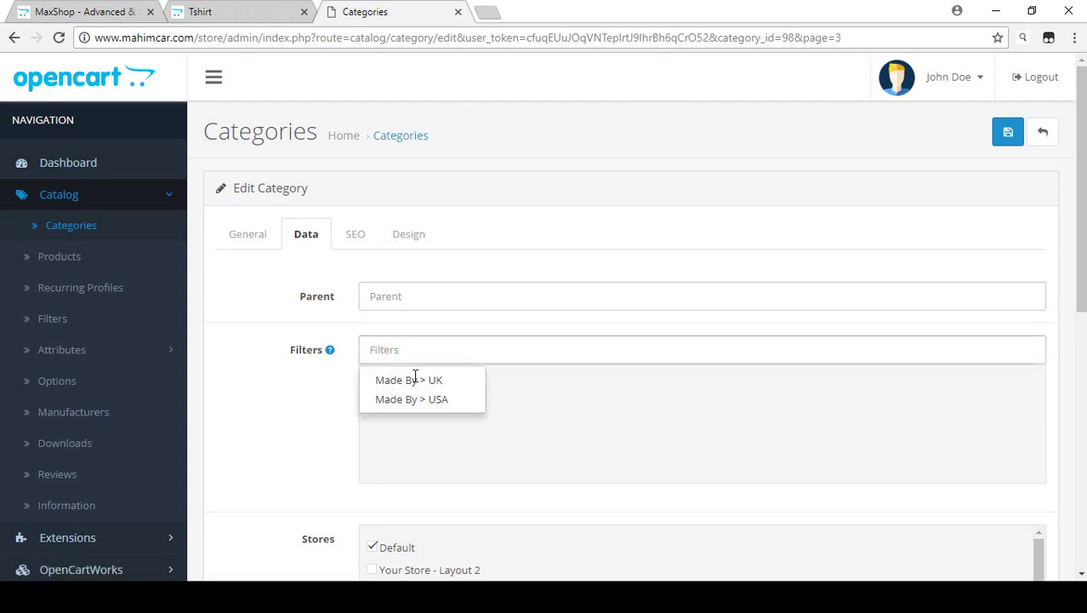
pyautogui.click(430, 410)
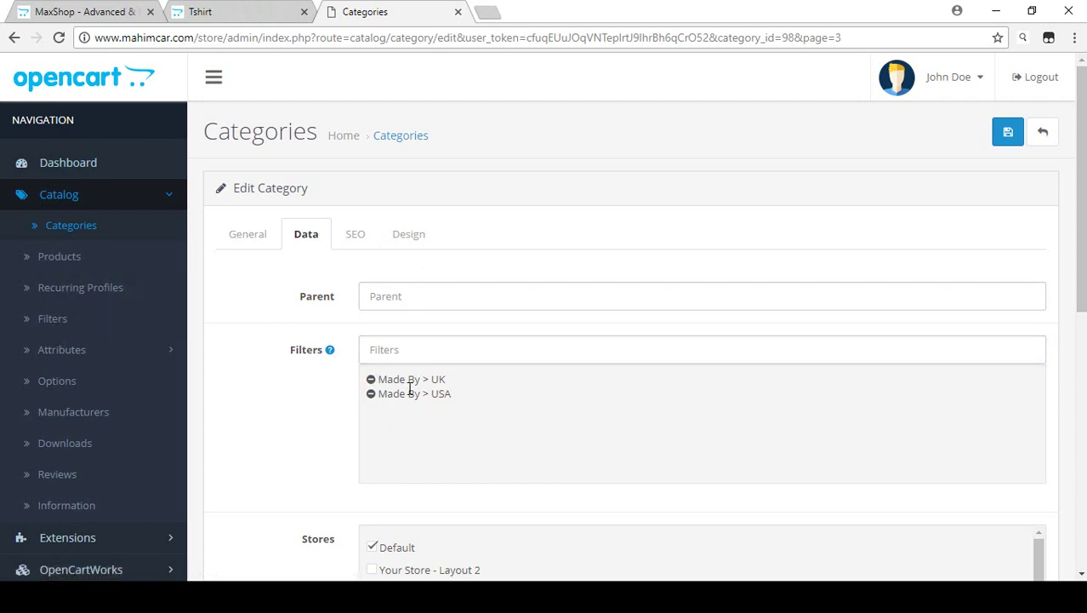
# Review the category's name and its assigned filters, and save the category.
pyautogui.click(245, 236)
pyautogui.moveTo(410, 348); pyautogui.dragTo(368, 351)
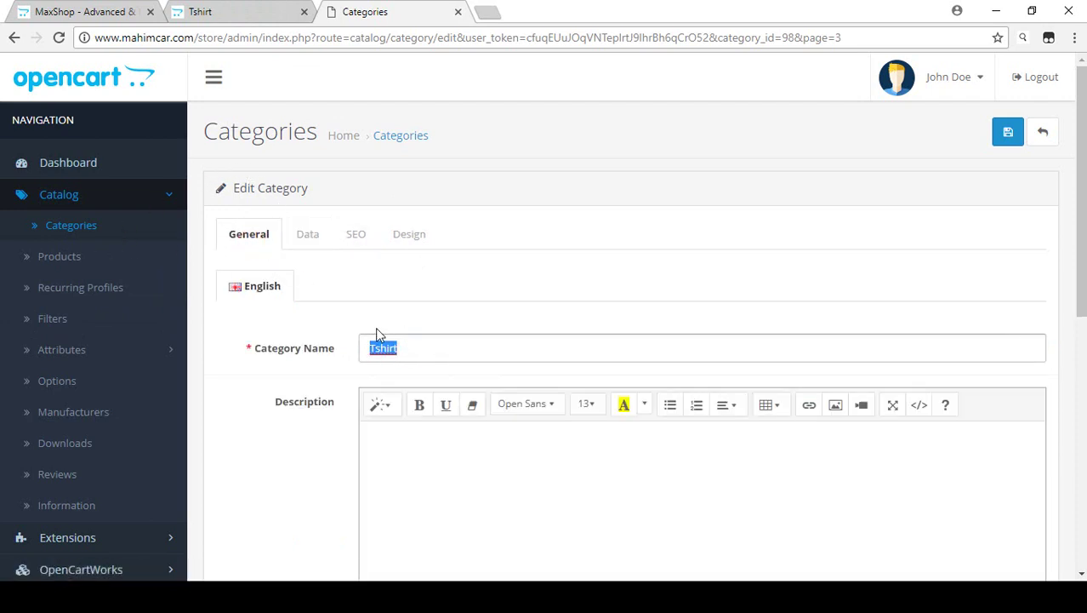
pyautogui.click(309, 237)
pyautogui.click(355, 239)
pyautogui.click(313, 244)
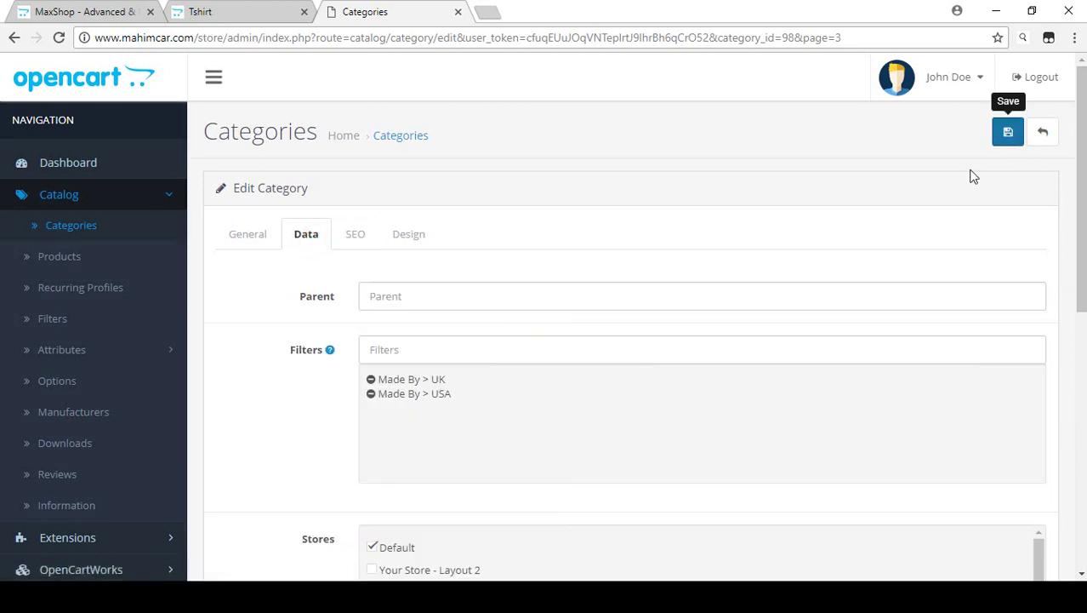
pyautogui.click(1007, 132)
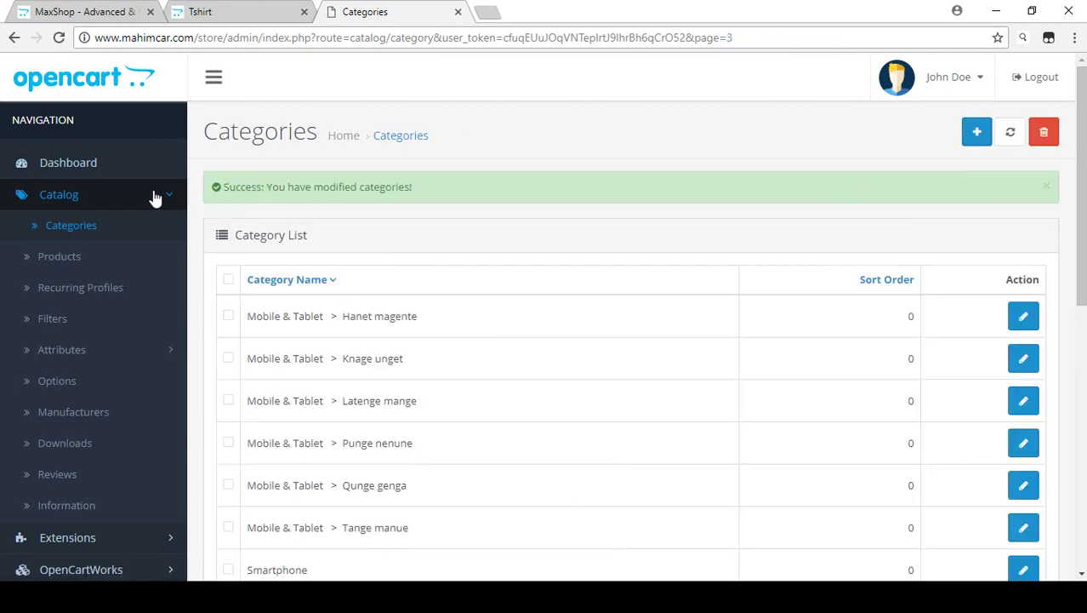
# Open the product list in the admin and compare it with the products in the storefront's Tshirt category.
pyautogui.click(78, 257)
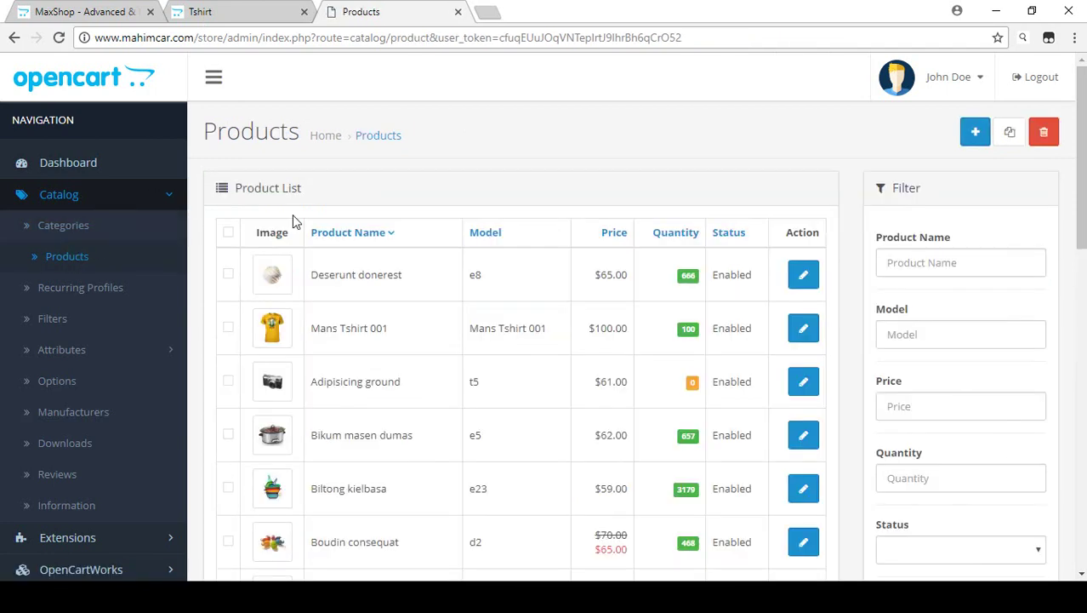
pyautogui.moveTo(320, 327); pyautogui.dragTo(388, 328)
pyautogui.click(393, 327)
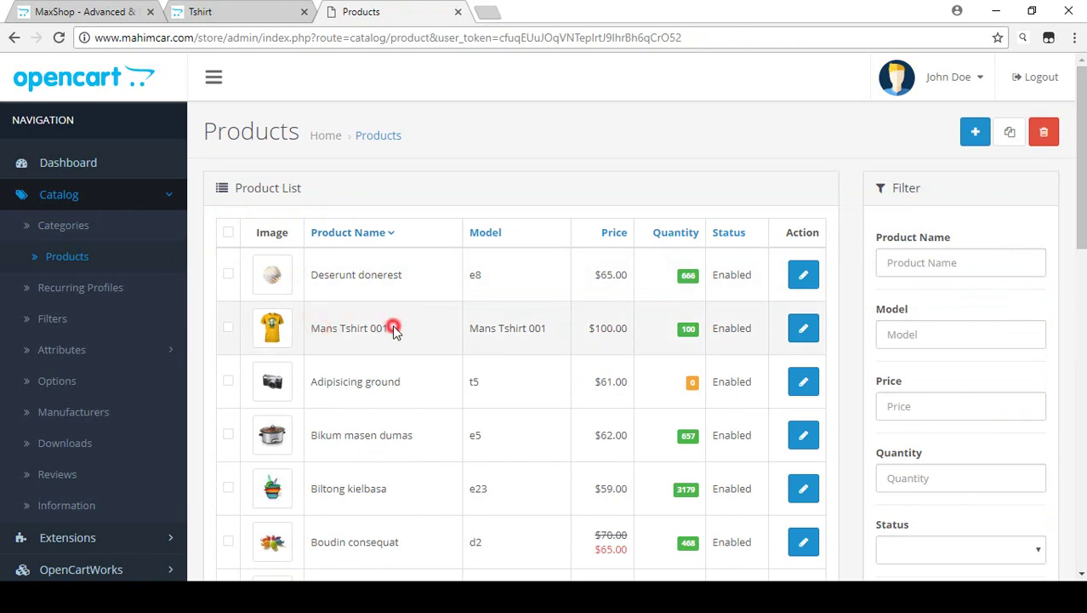
pyautogui.click(230, 11)
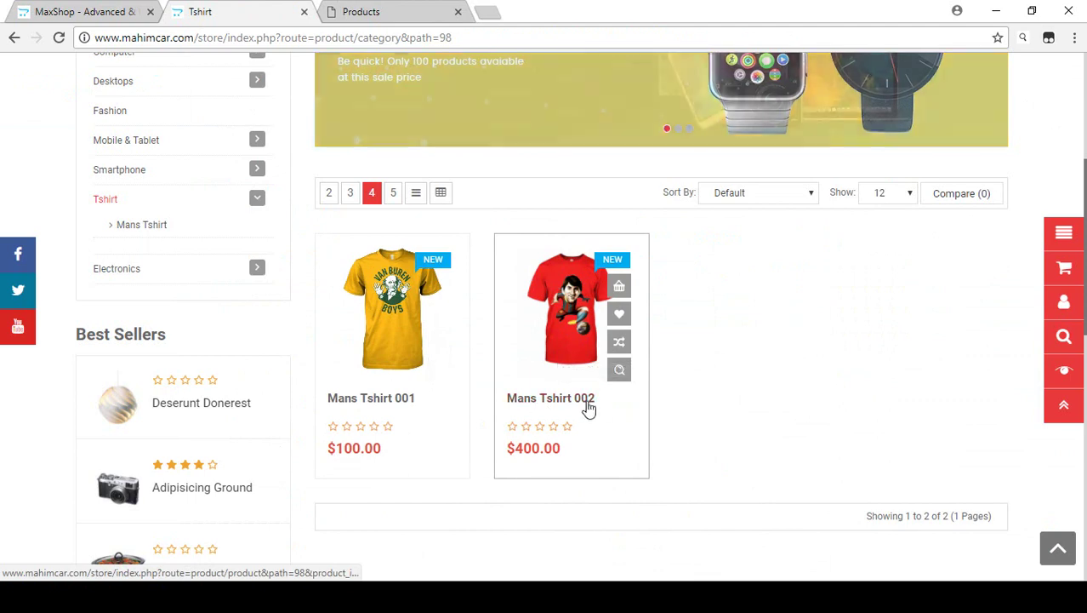
pyautogui.click(364, 11)
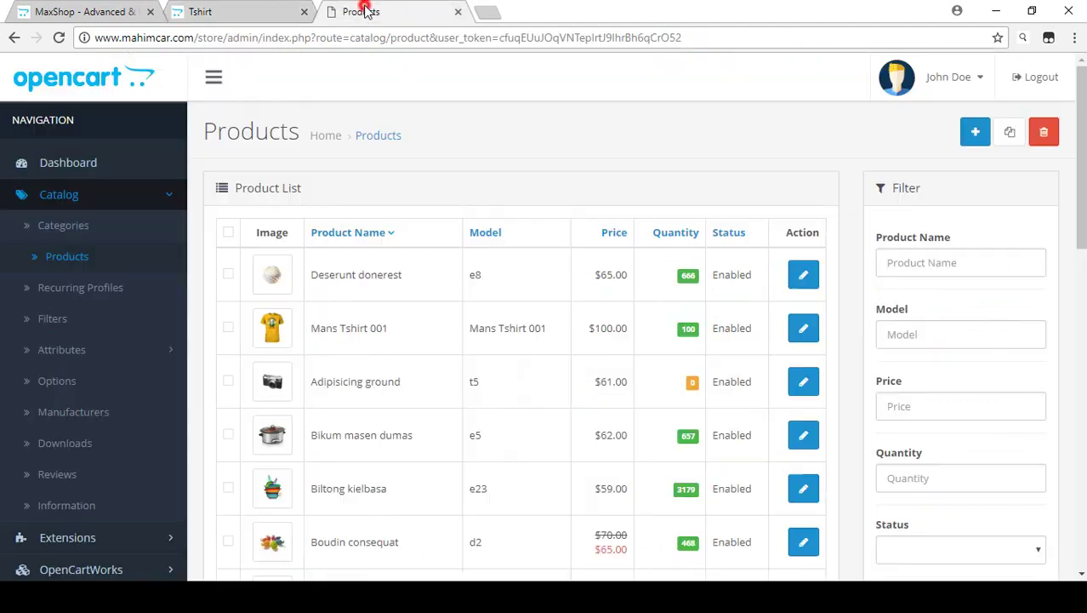
# Open the product Mans Tshirt 001 for editing and add the Made By > UK filter to its links.
pyautogui.click(798, 334)
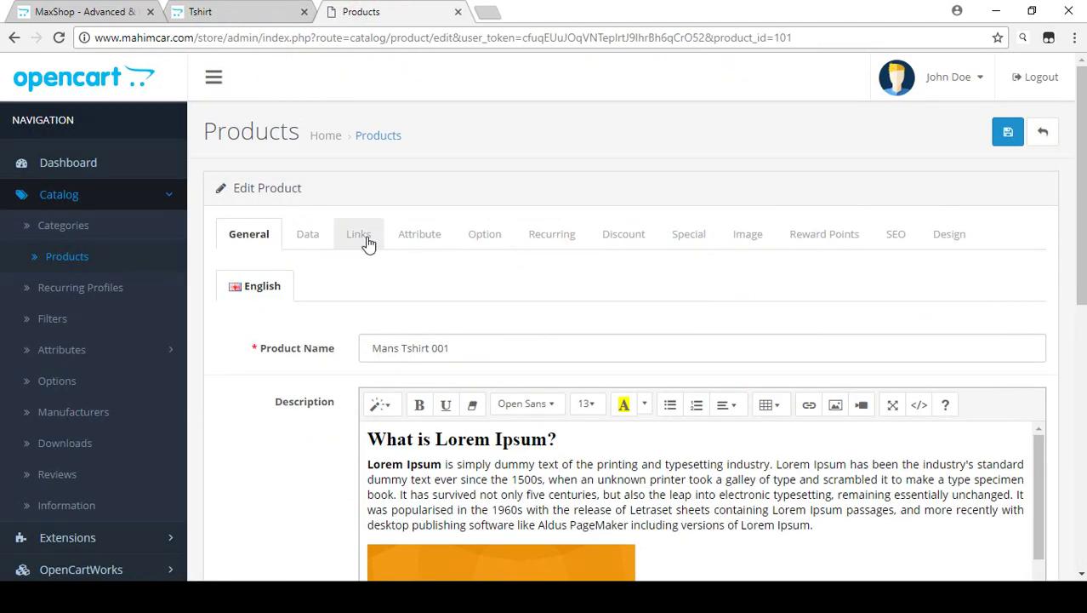
pyautogui.click(364, 239)
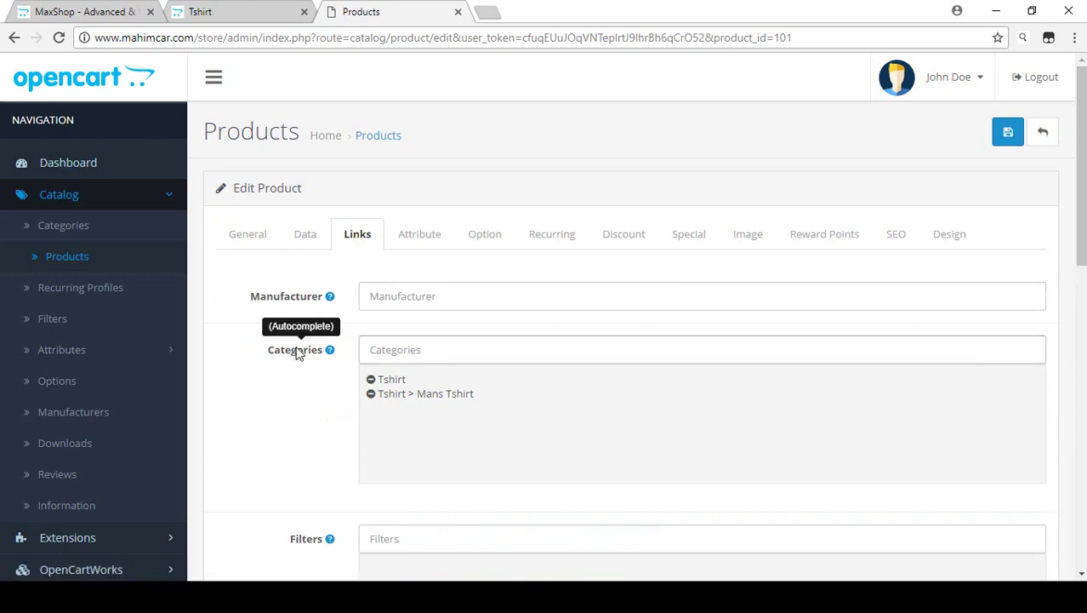
pyautogui.scroll(-3, 331, 357)
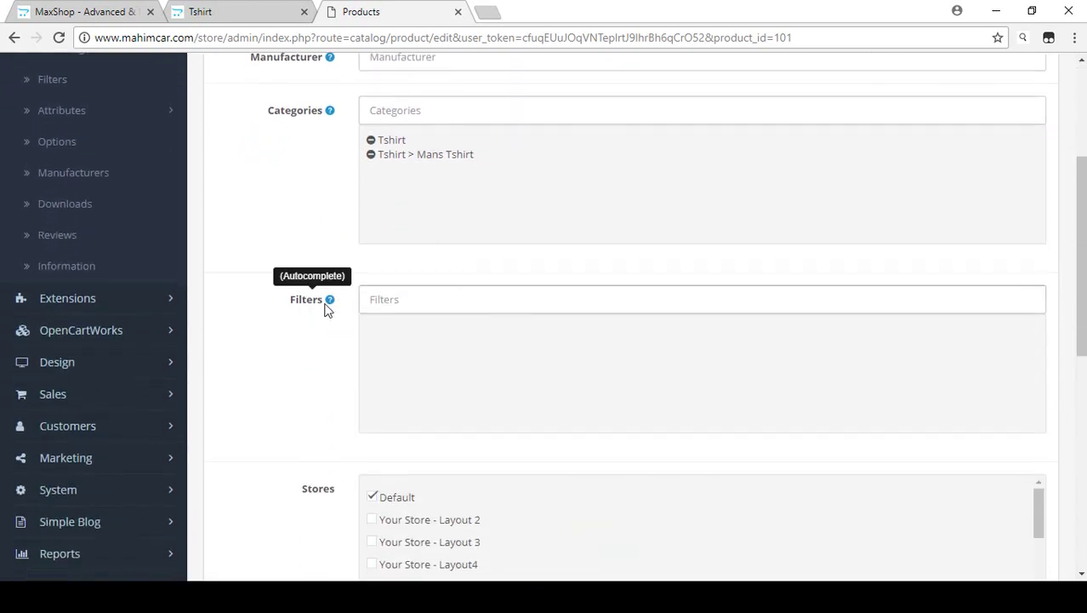
pyautogui.scroll(1, 313, 310)
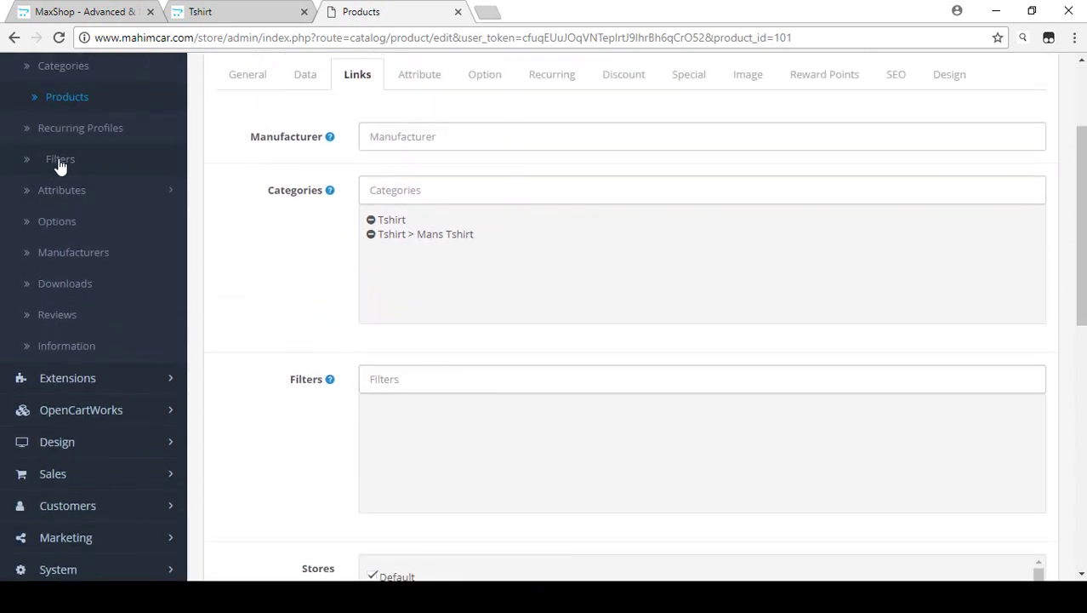
pyautogui.scroll(-1, 379, 373)
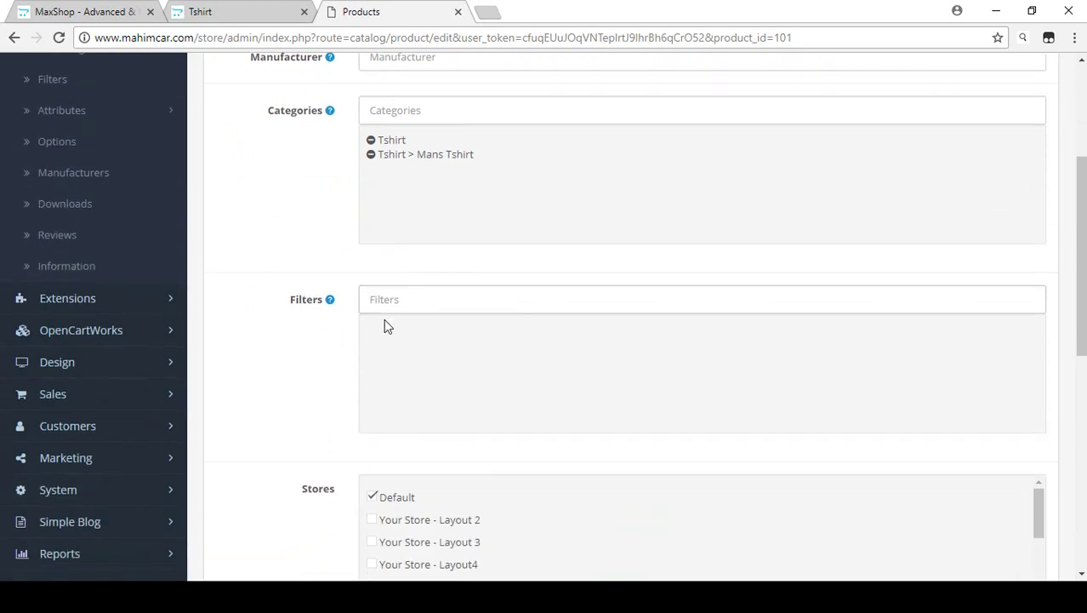
pyautogui.click(380, 298)
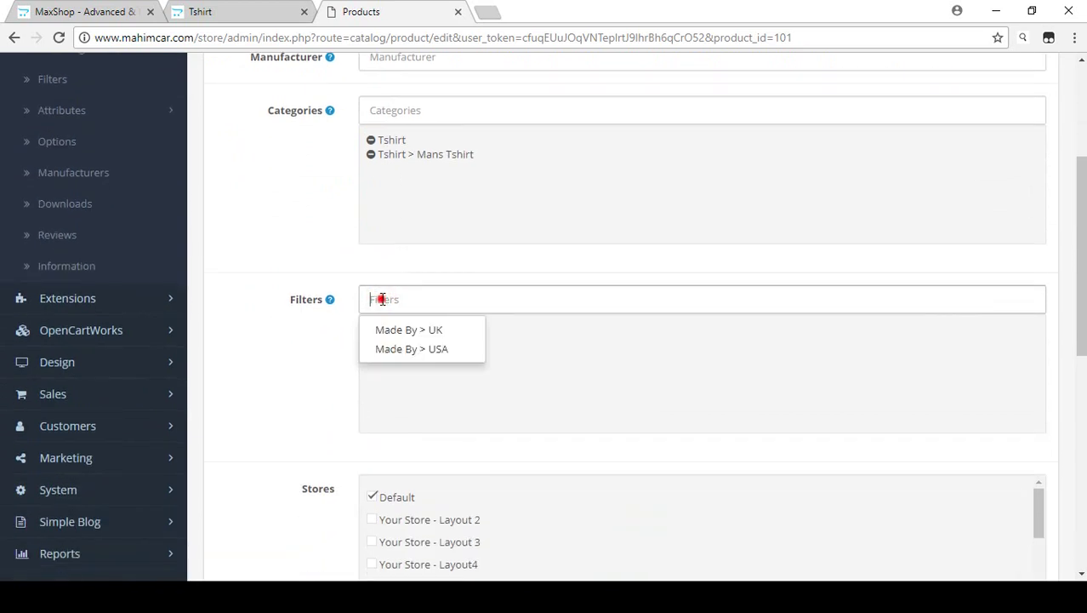
pyautogui.click(382, 298)
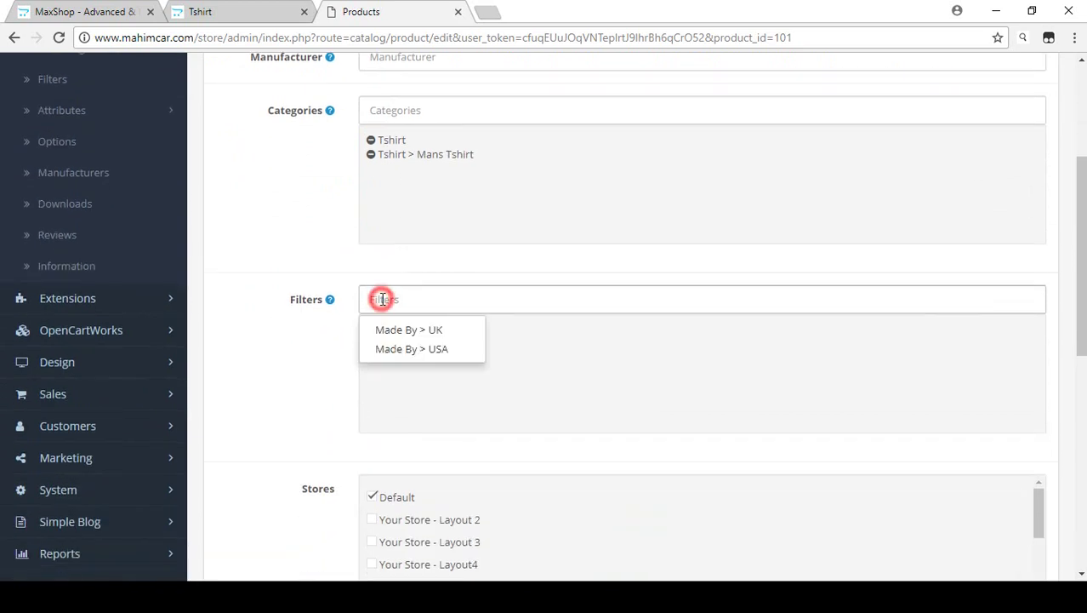
pyautogui.click(430, 335)
# Review the product name, categories and filter of Mans Tshirt 001, and save the product.
pyautogui.scroll(2, 407, 311)
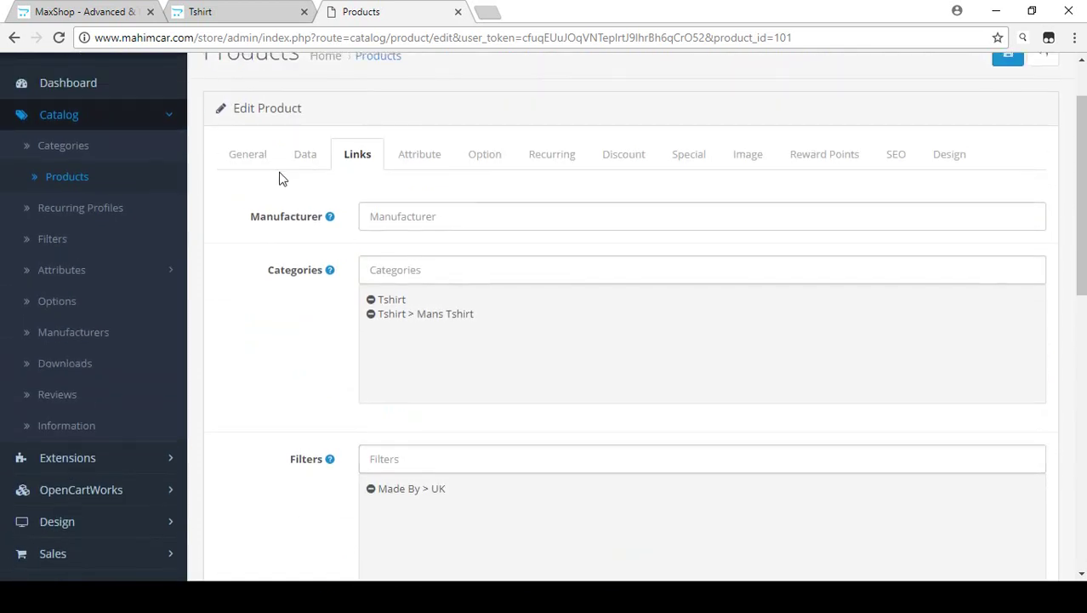
pyautogui.click(258, 162)
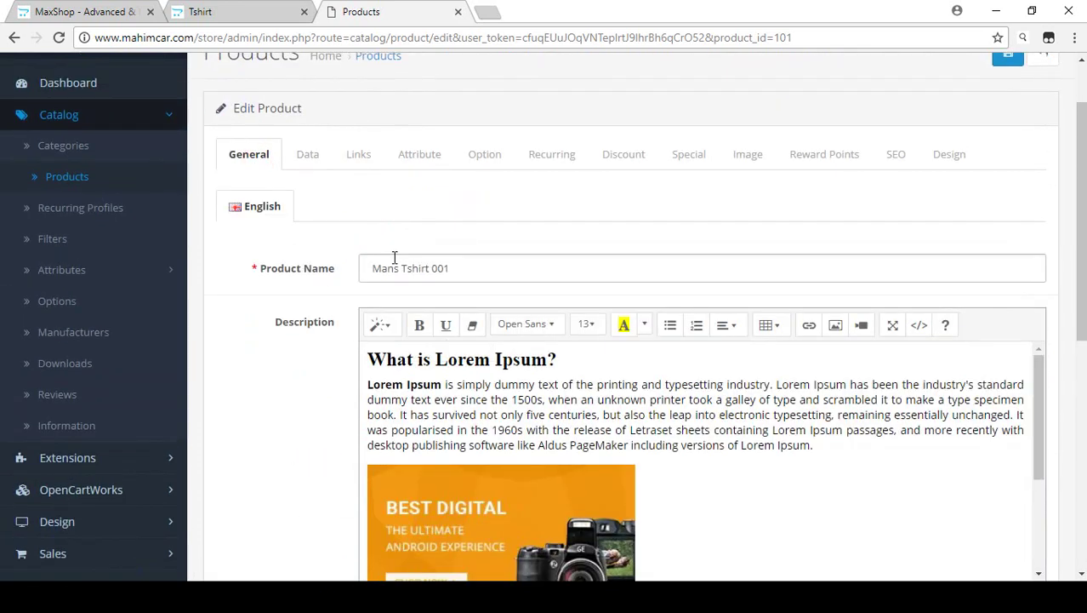
pyautogui.click(357, 159)
pyautogui.scroll(-2, 325, 396)
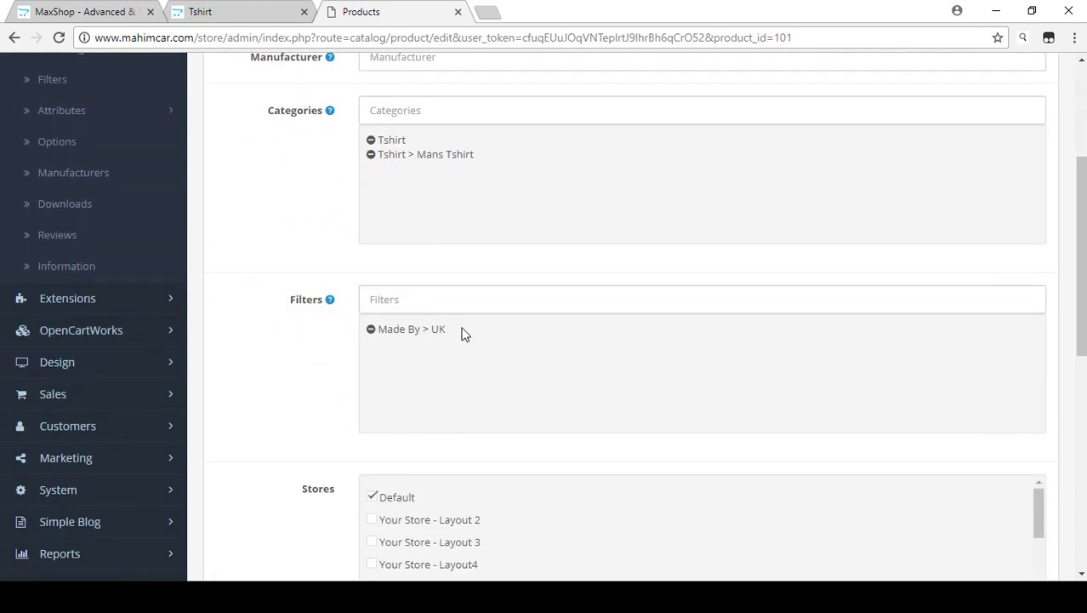
pyautogui.scroll(3, 357, 388)
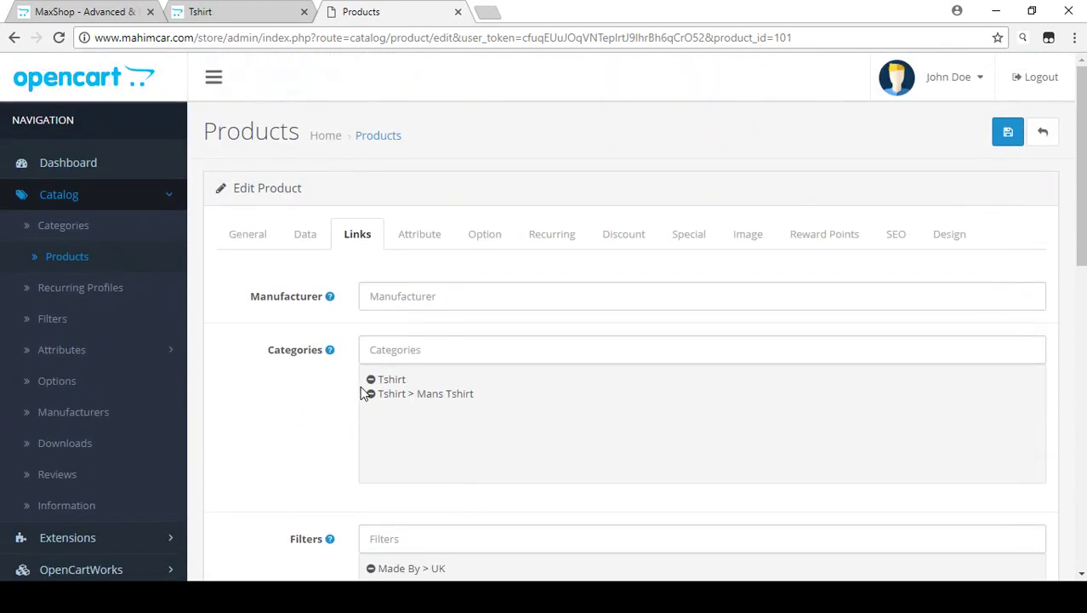
pyautogui.click(1007, 132)
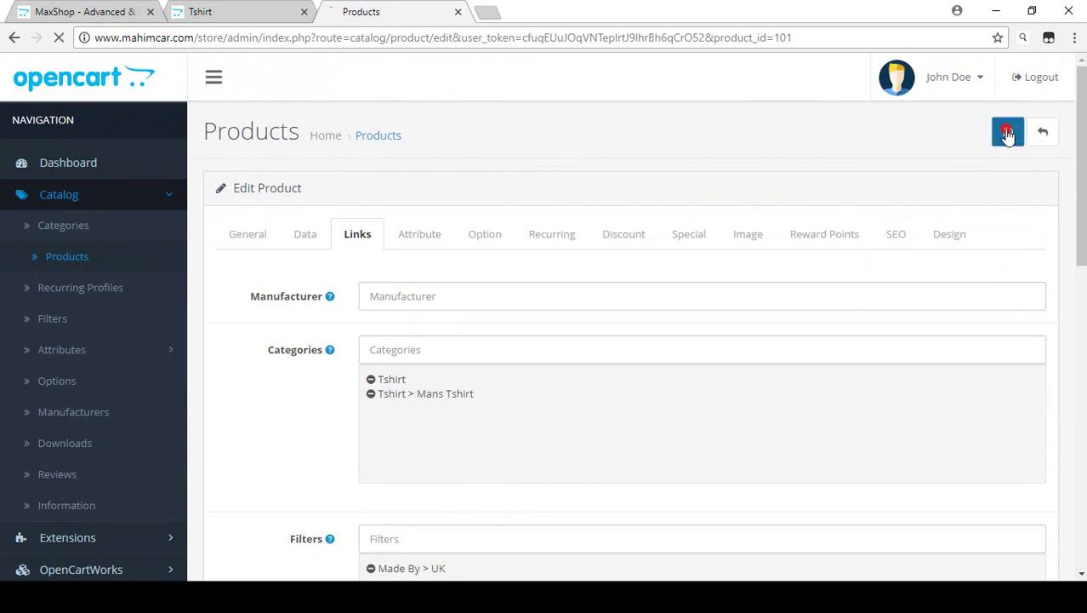
# Check the second shirt on the storefront and open Mans Tshirt 002 from page 2 of the product list for editing.
pyautogui.click(251, 10)
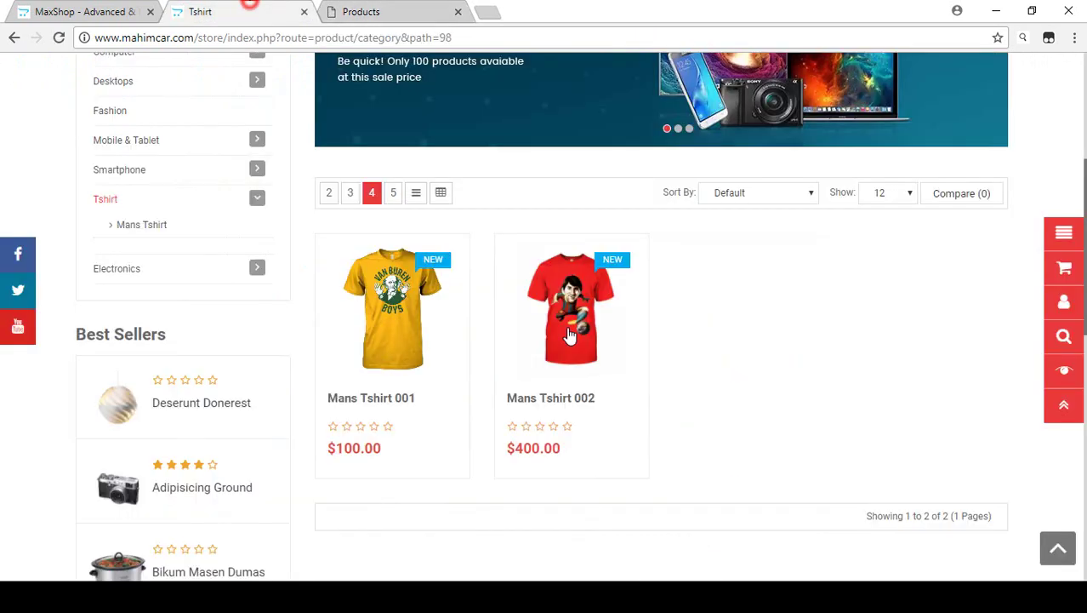
pyautogui.click(429, 24)
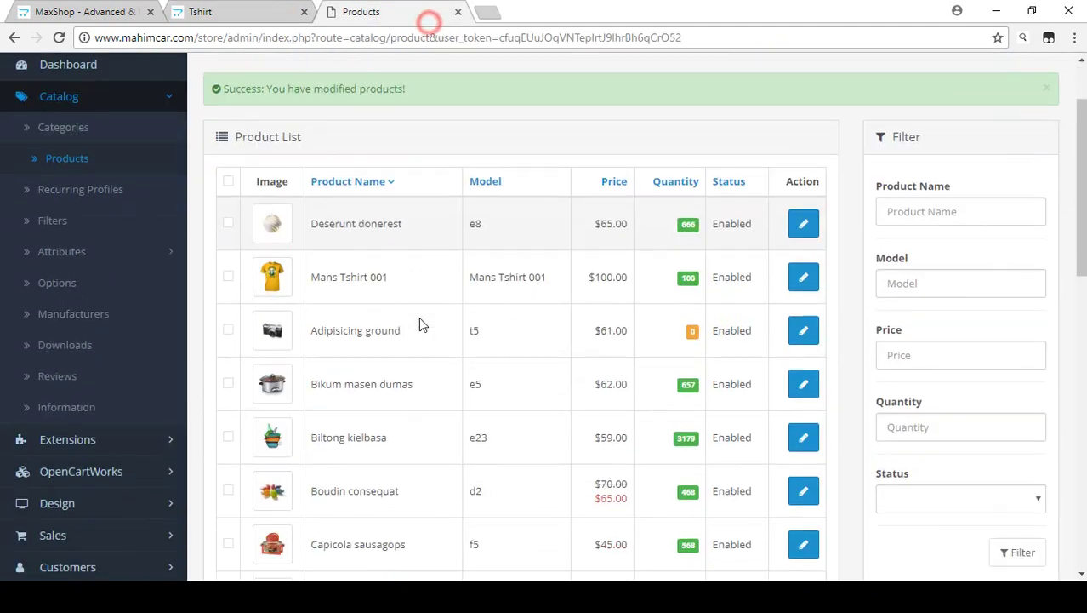
pyautogui.scroll(-15, 418, 317)
pyautogui.click(257, 425)
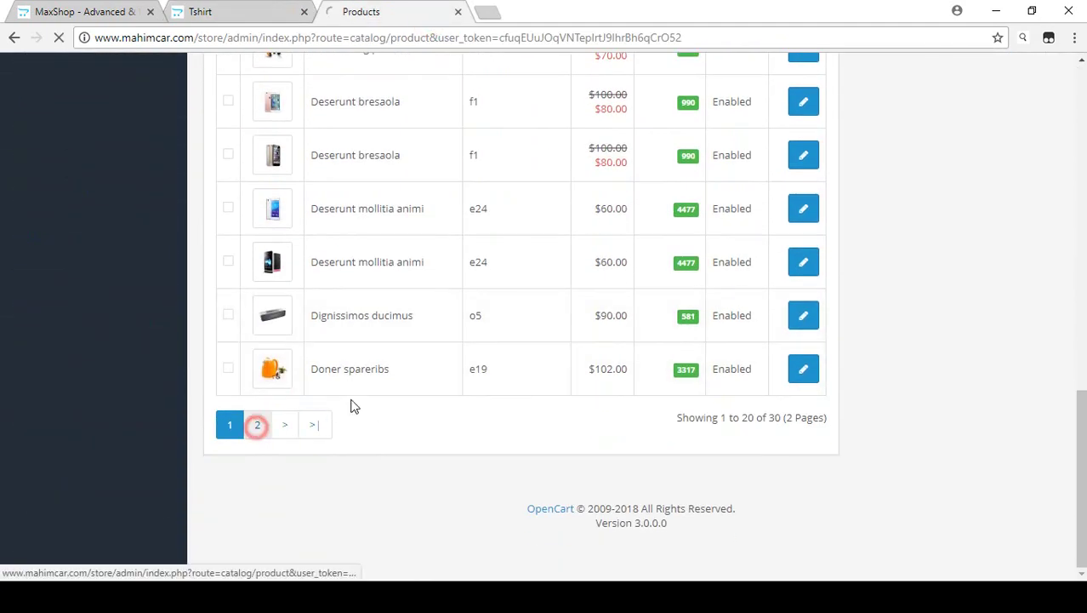
pyautogui.scroll(-15, 377, 386)
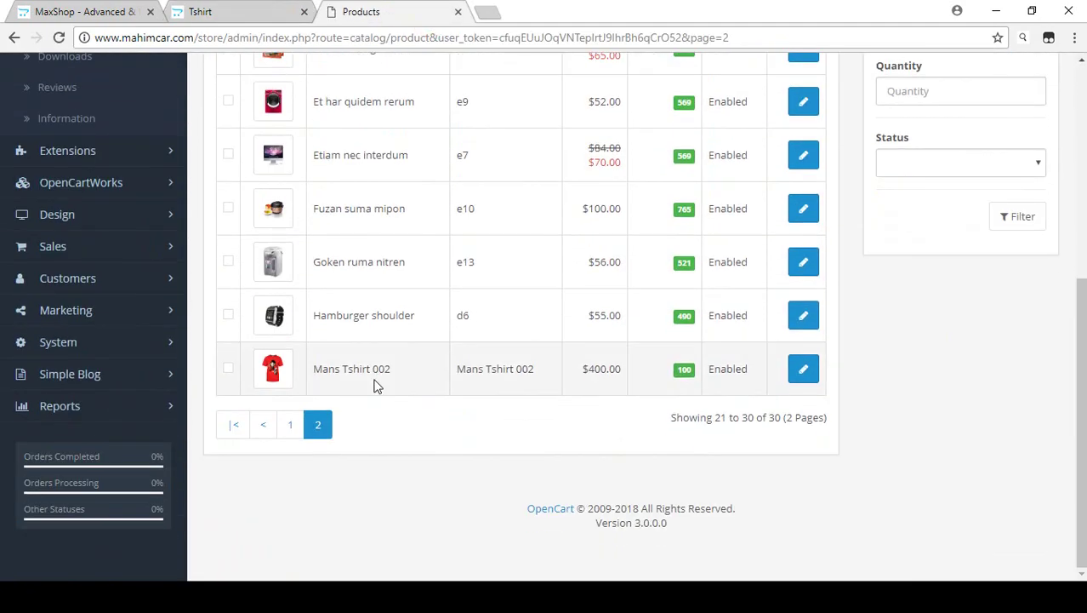
pyautogui.tripleClick(312, 367)
pyautogui.click(405, 370)
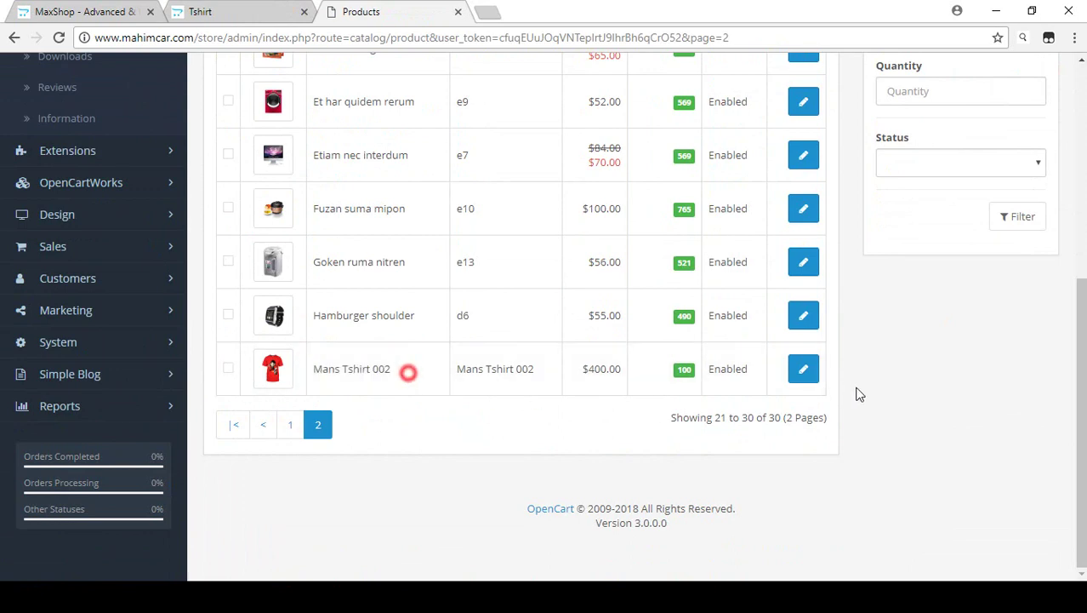
pyautogui.click(803, 369)
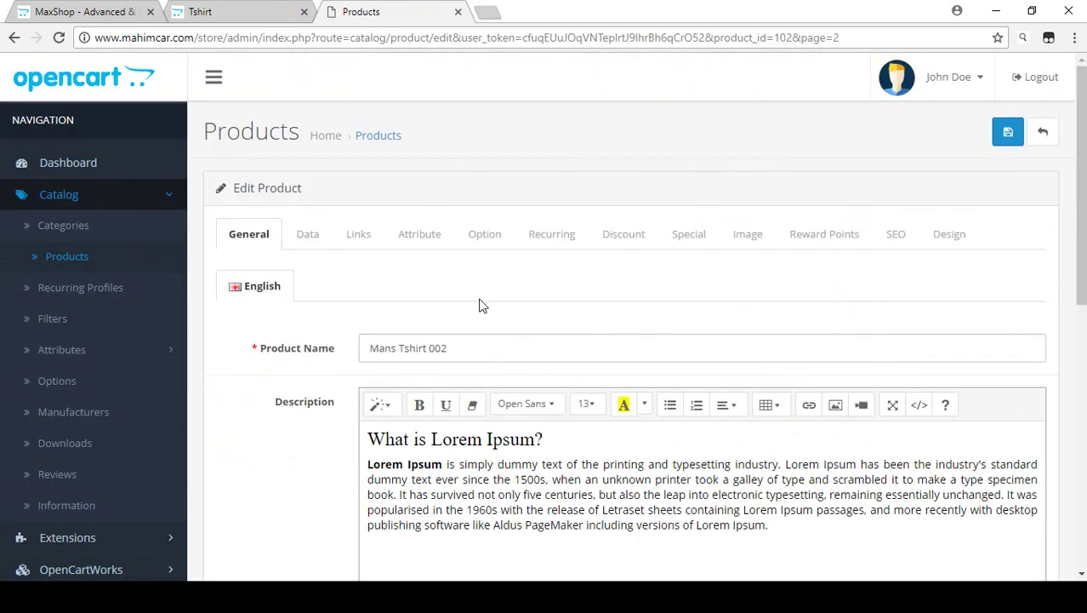
# Add the Made By > USA filter to the links of Mans Tshirt 002 and review its categories.
pyautogui.click(358, 235)
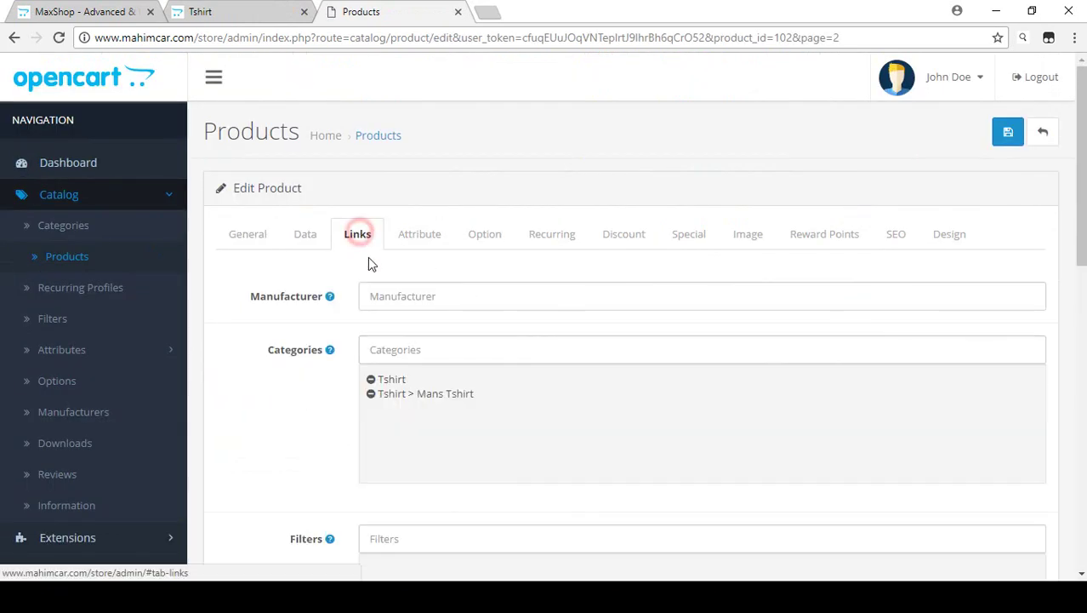
pyautogui.scroll(-3, 374, 272)
pyautogui.click(404, 300)
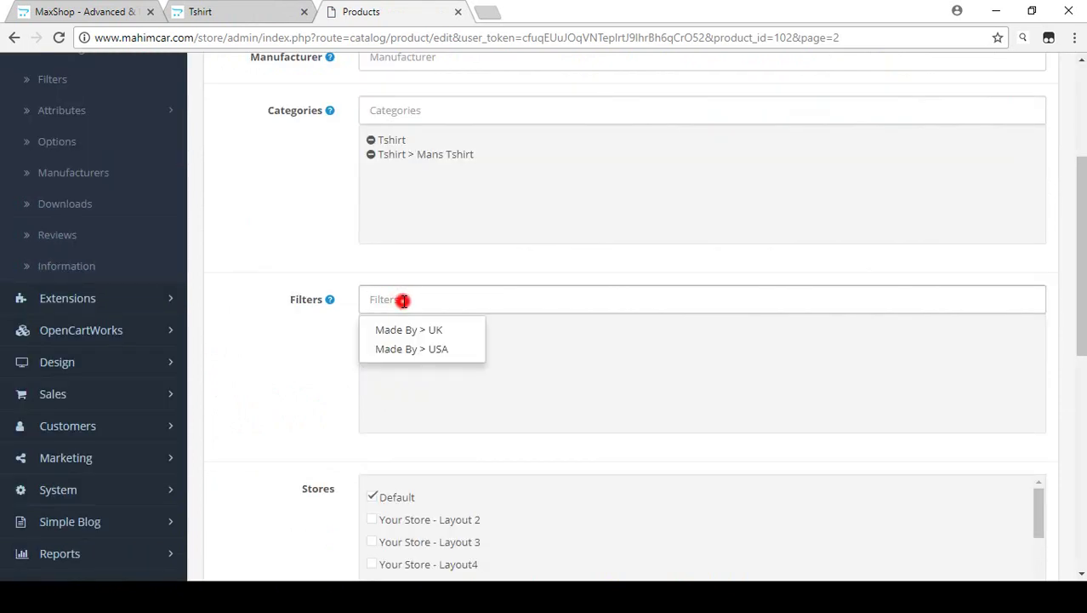
pyautogui.click(433, 346)
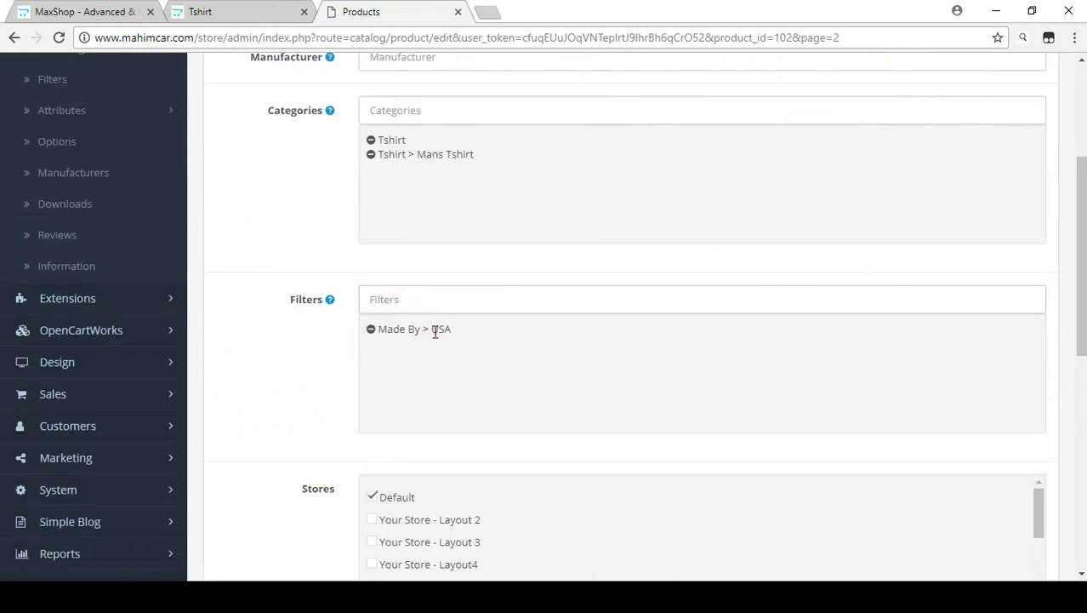
pyautogui.scroll(1, 393, 337)
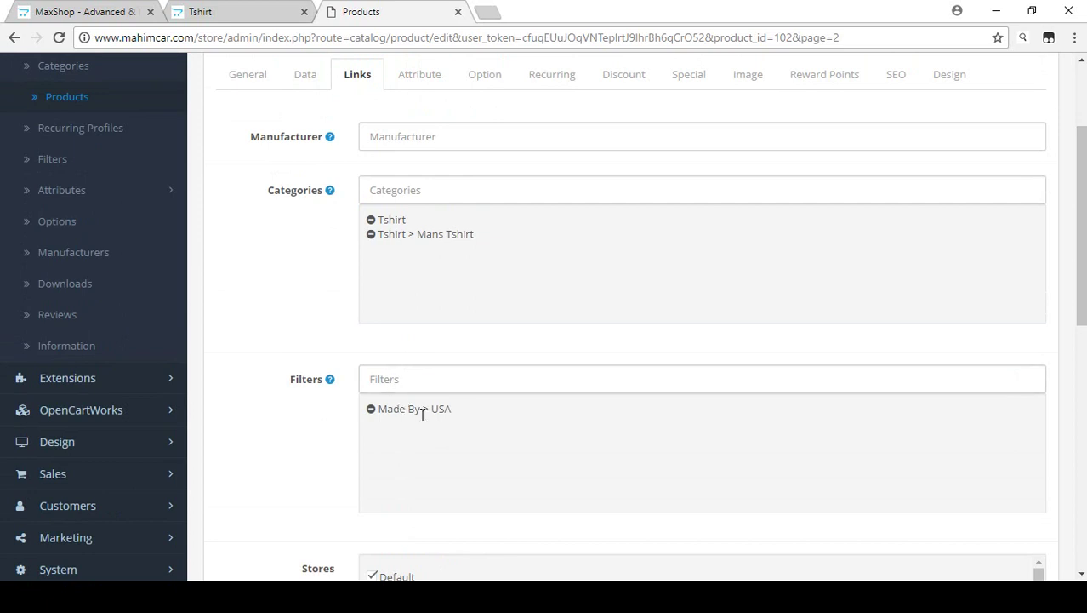
pyautogui.scroll(2, 419, 396)
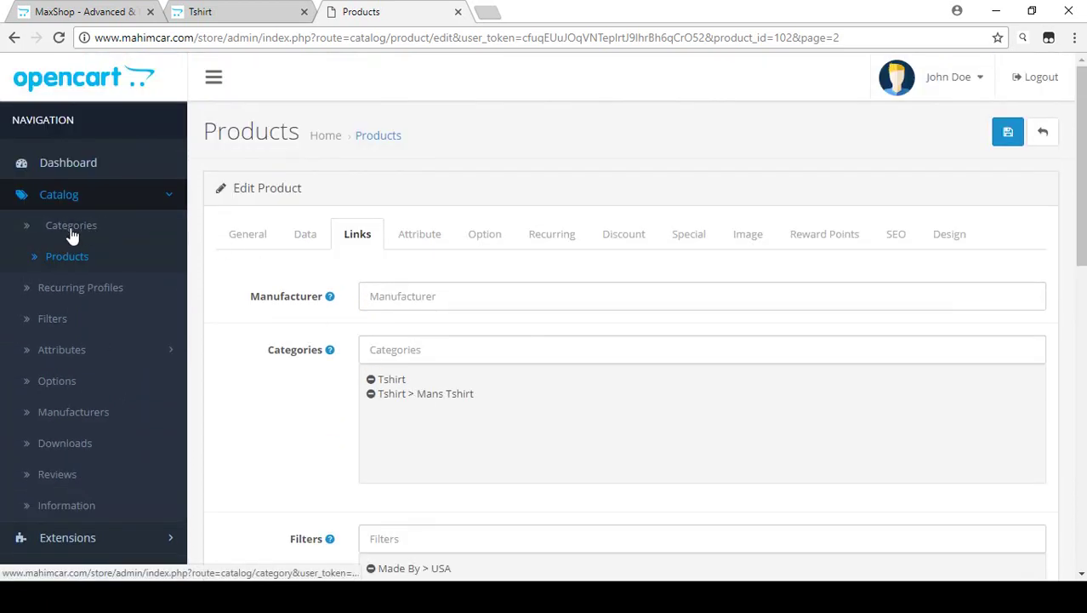
pyautogui.scroll(-2, 327, 364)
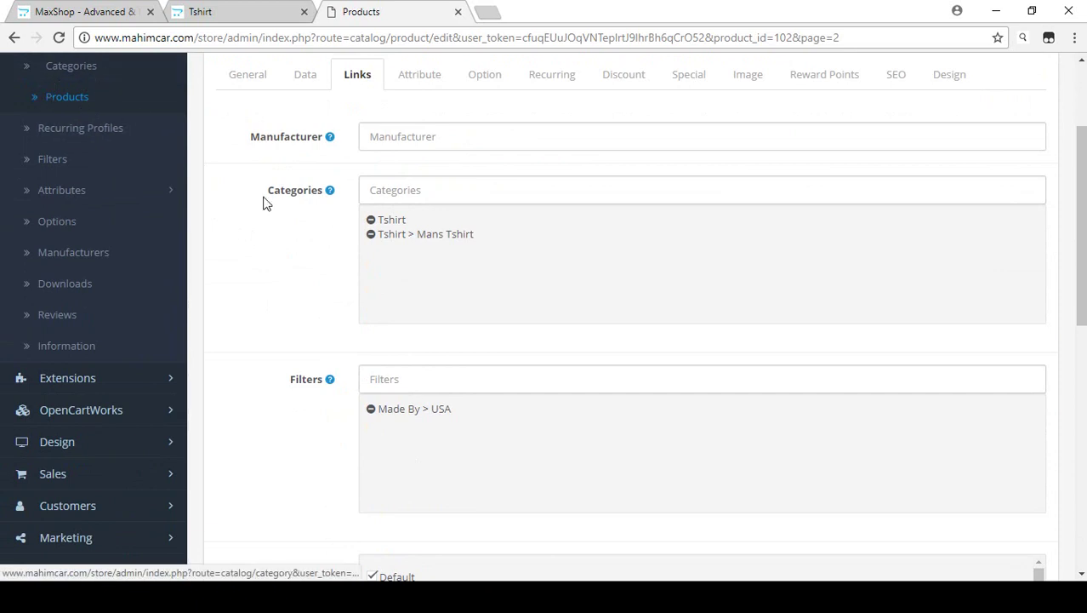
# Save the product Mans Tshirt 002 with its new Made By > USA filter.
pyautogui.scroll(-1, 371, 357)
pyautogui.scroll(3, 371, 356)
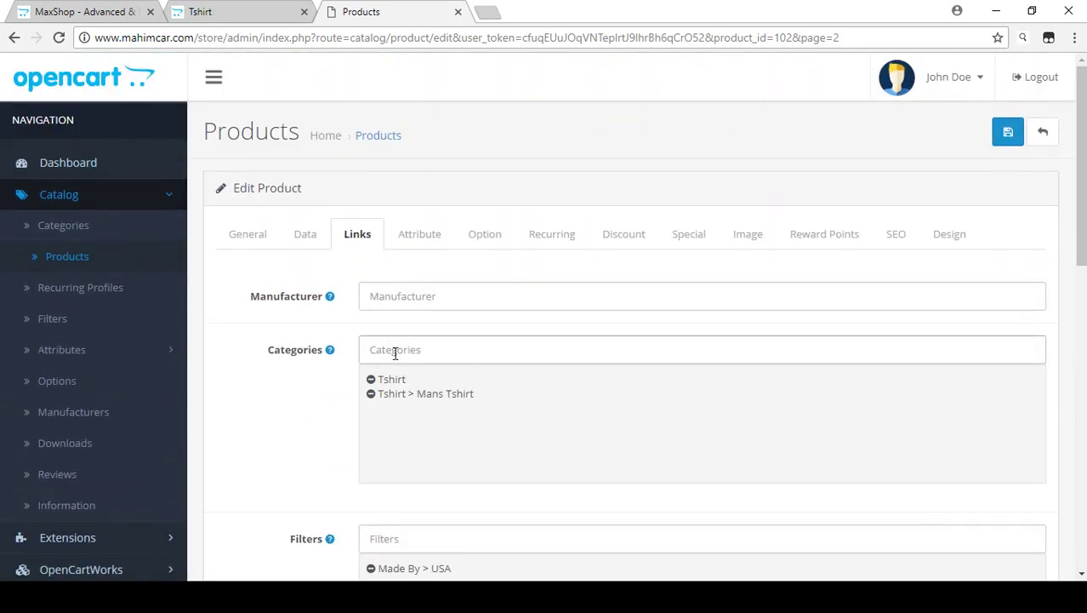
pyautogui.click(1006, 131)
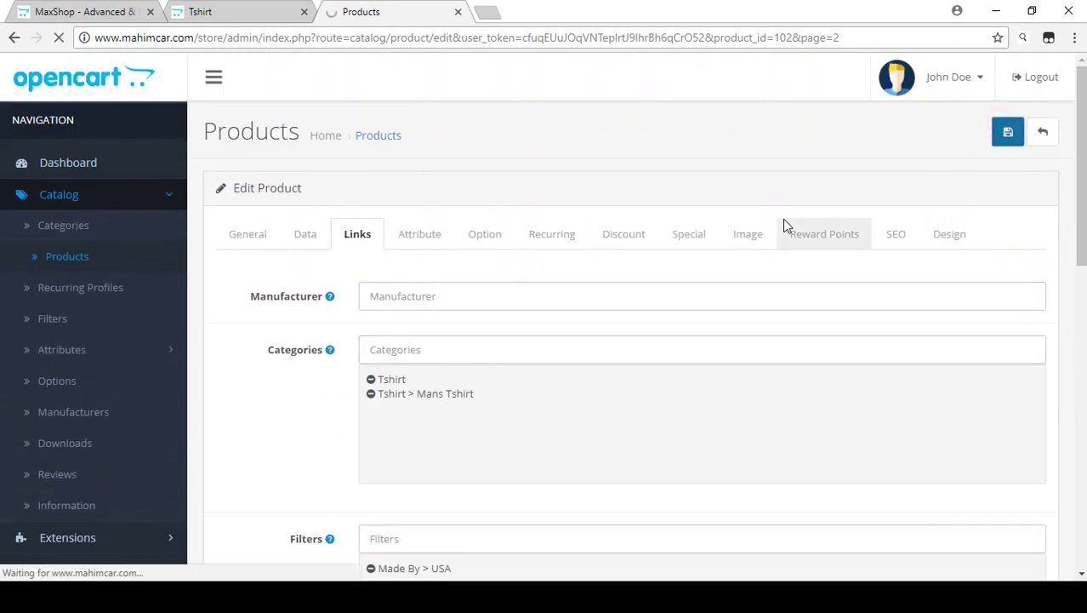
# List the Modules extension type and check the status of the Filter module.
pyautogui.click(83, 537)
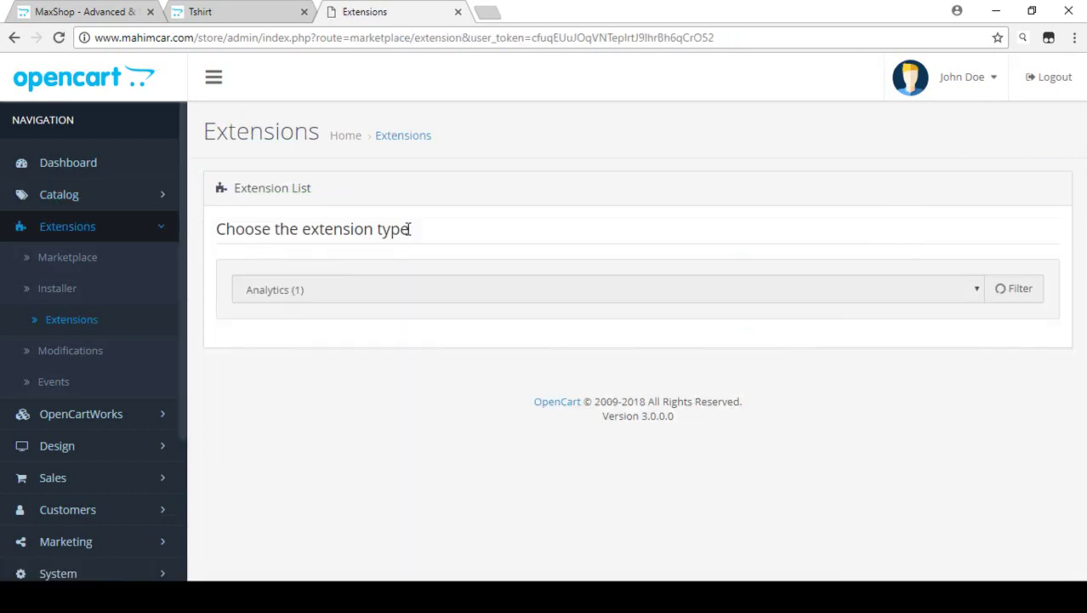
pyautogui.click(358, 288)
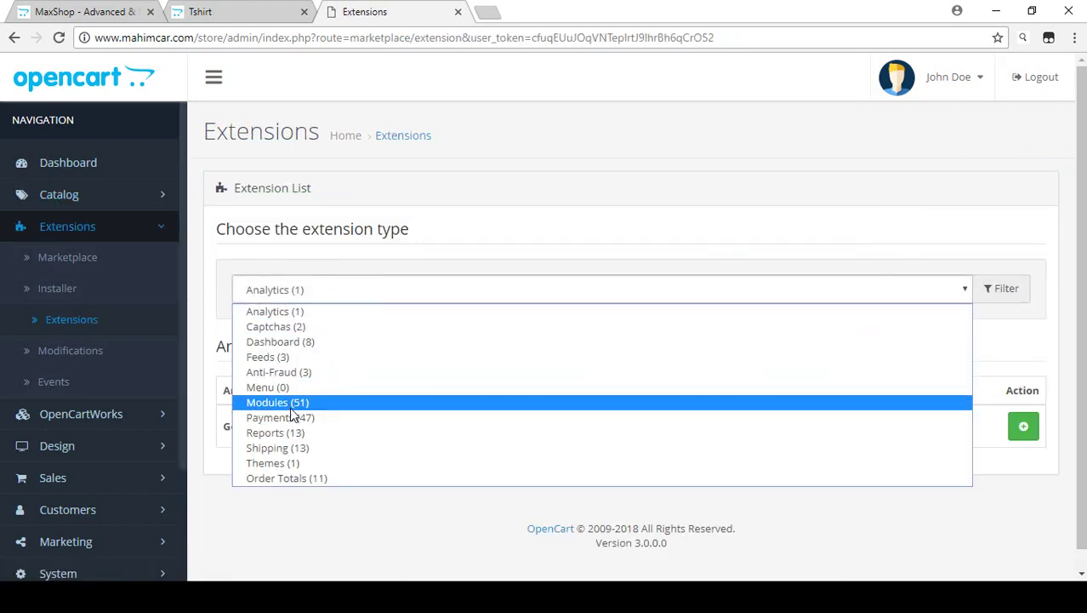
pyautogui.click(288, 403)
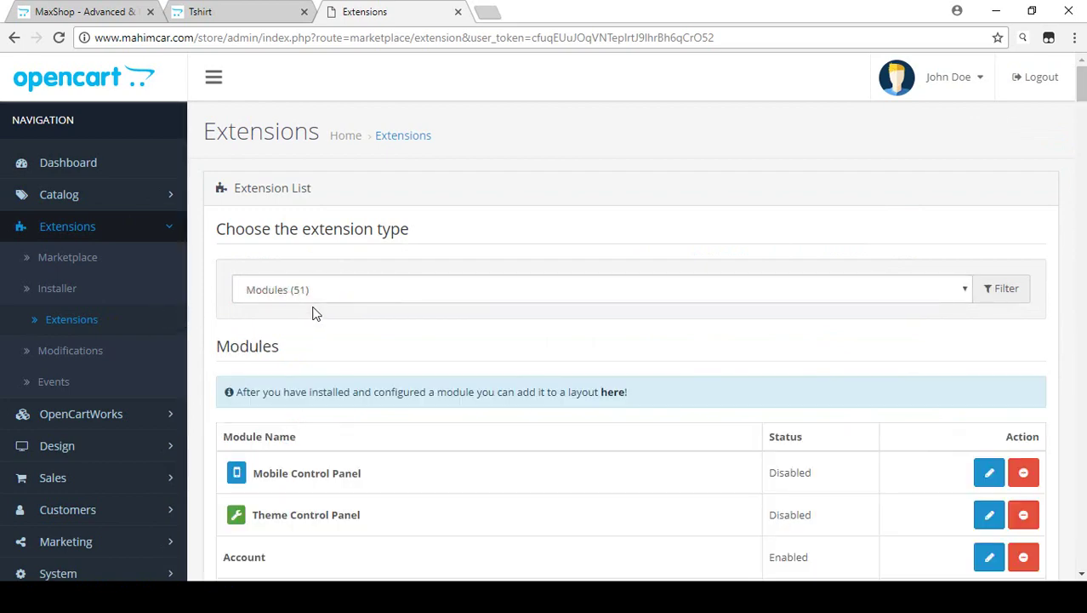
pyautogui.scroll(-8, 313, 313)
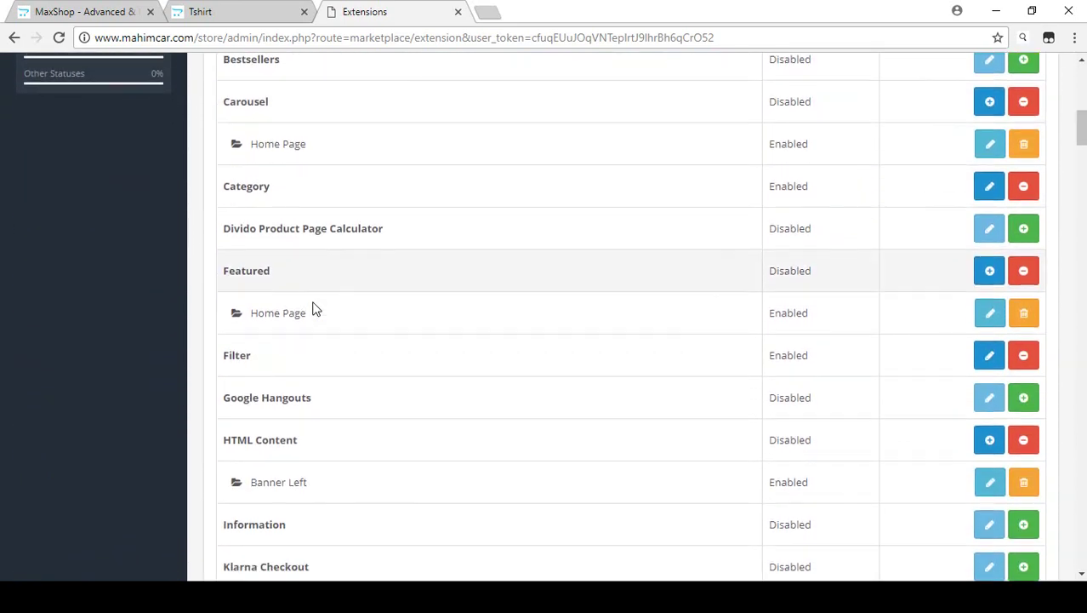
pyautogui.scroll(-1, 313, 311)
pyautogui.moveTo(214, 304); pyautogui.dragTo(279, 308)
pyautogui.click(341, 301)
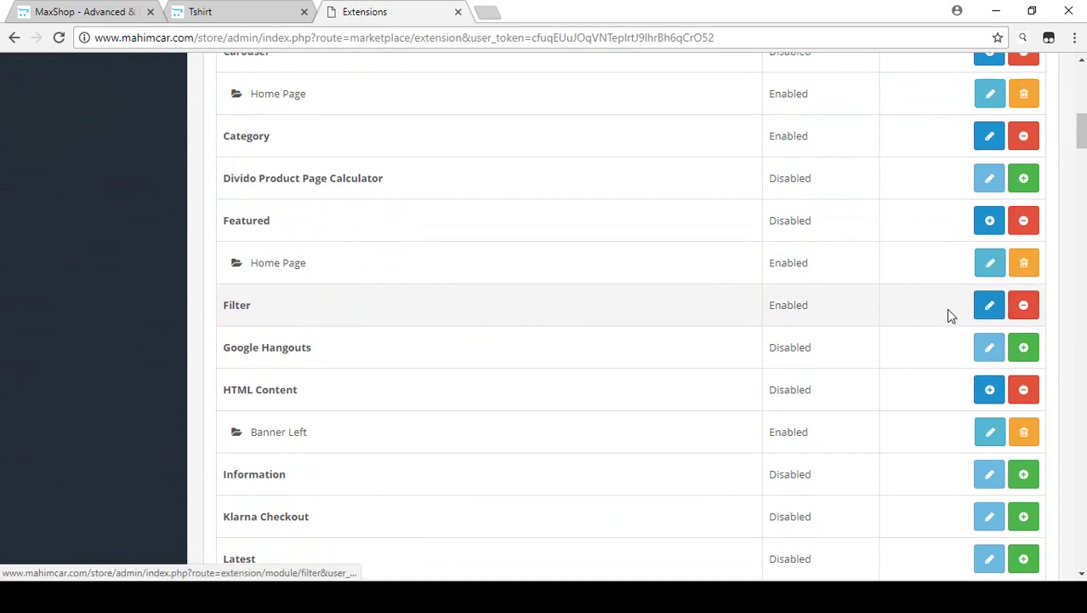
pyautogui.scroll(5, 614, 306)
pyautogui.scroll(3, 614, 306)
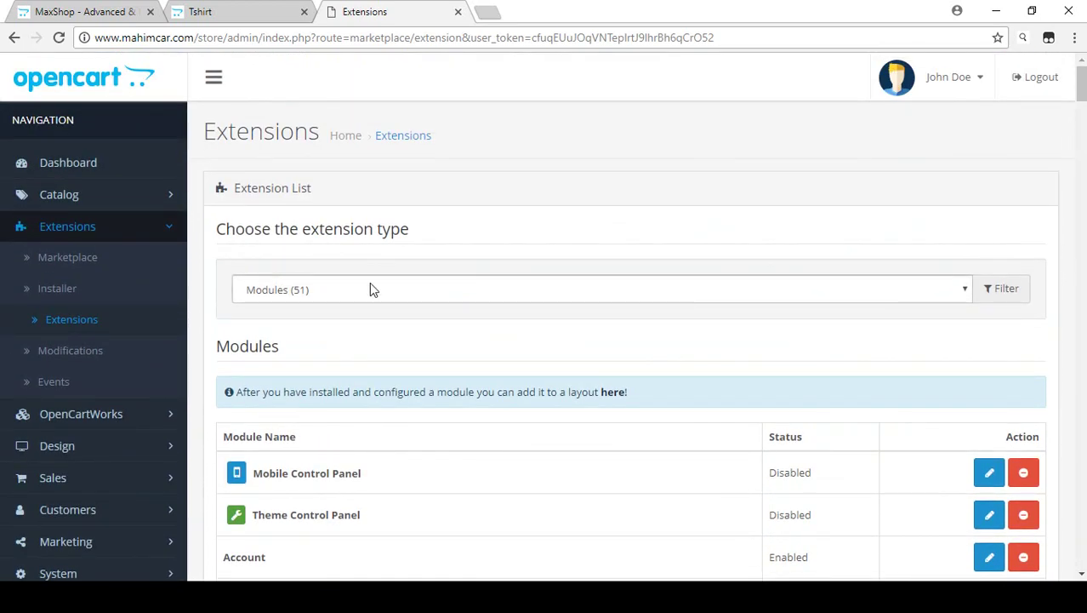
# Review the Tshirt category page on the storefront, including its address route, sidebar and the two shirts.
pyautogui.click(238, 8)
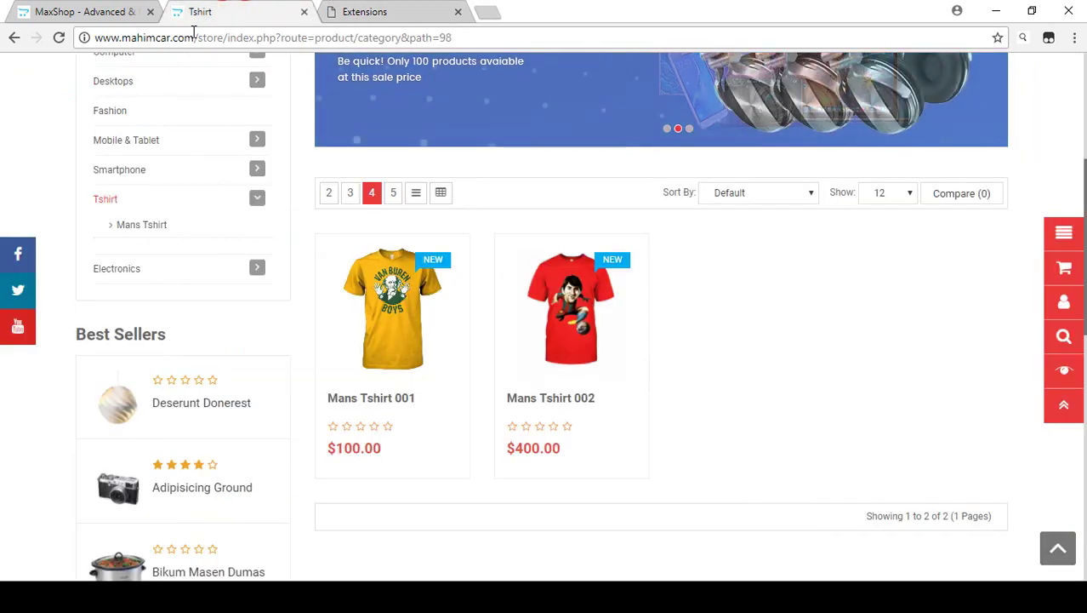
pyautogui.moveTo(195, 38); pyautogui.dragTo(452, 38)
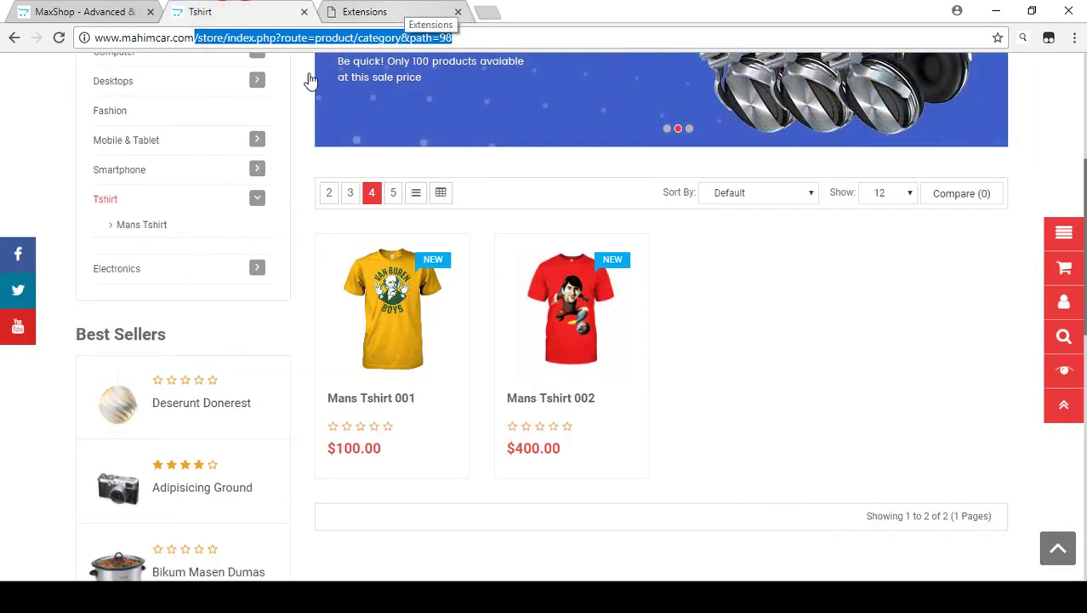
pyautogui.scroll(5, 310, 79)
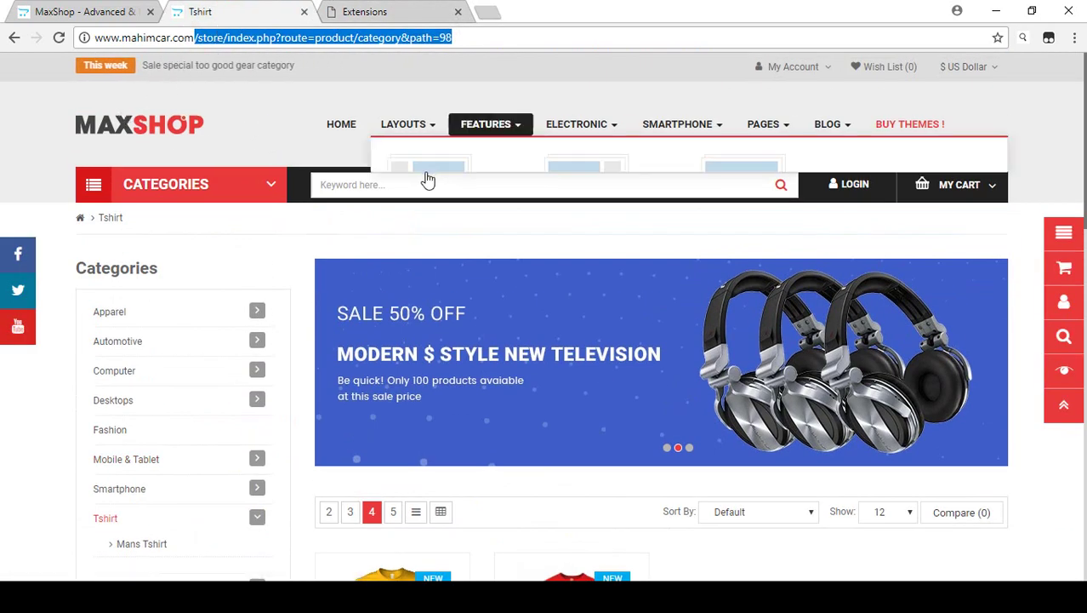
pyautogui.scroll(-7, 342, 175)
pyautogui.scroll(3, 374, 194)
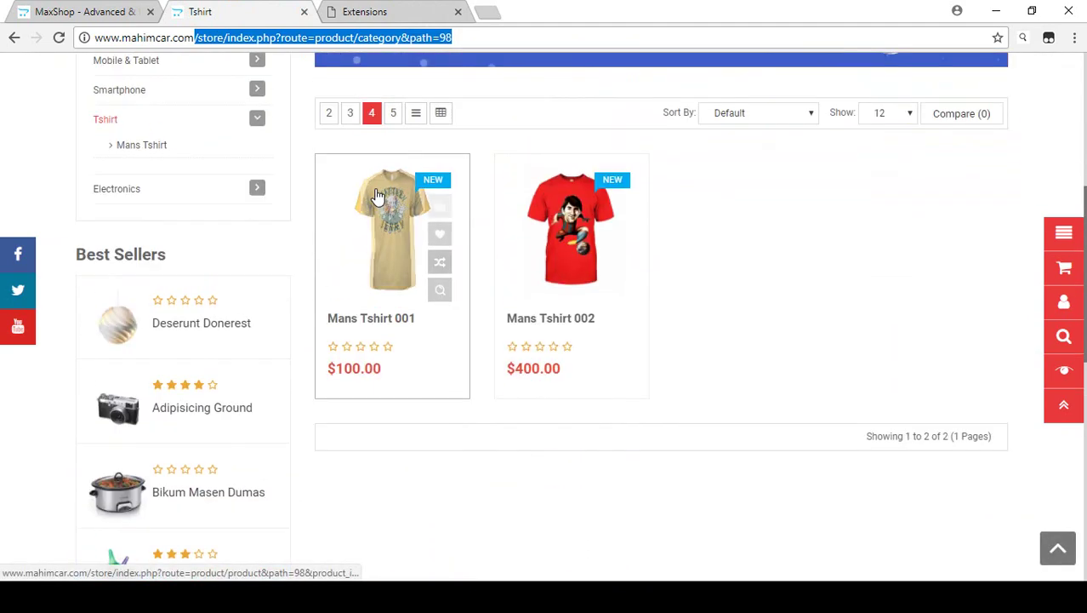
pyautogui.scroll(5, 378, 195)
# Open the design layouts list in the admin and locate the Category - Left Column layout.
pyautogui.click(353, 8)
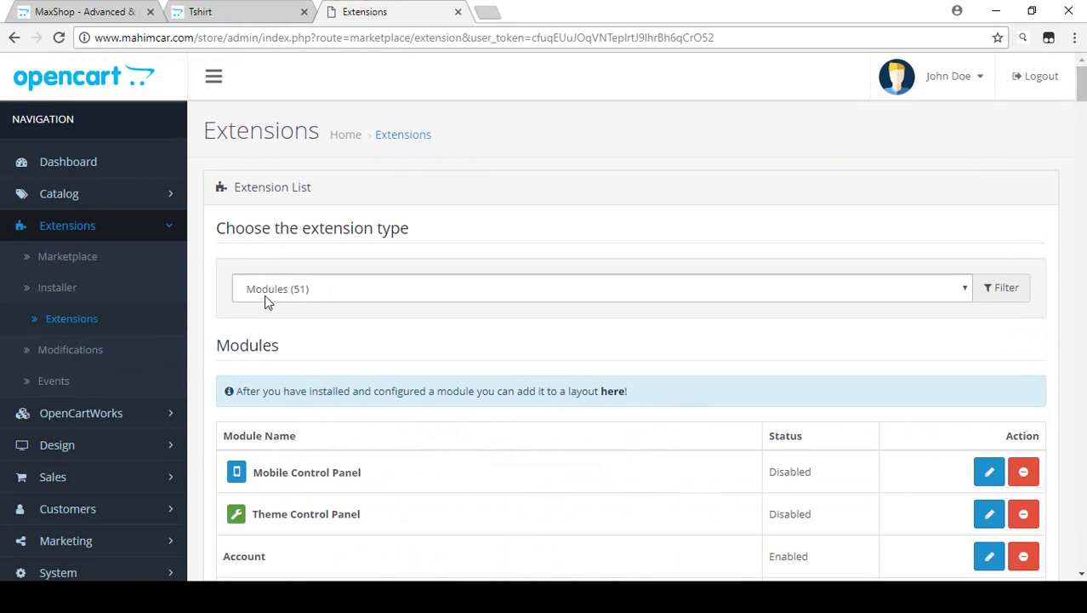
pyautogui.scroll(-2, 255, 296)
pyautogui.click(87, 286)
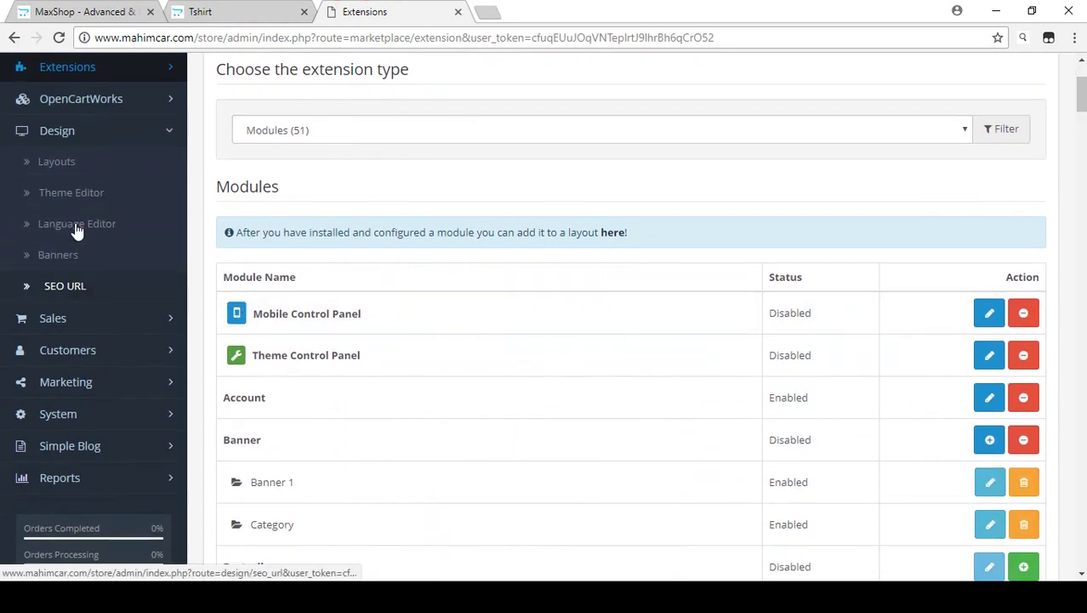
pyautogui.click(72, 162)
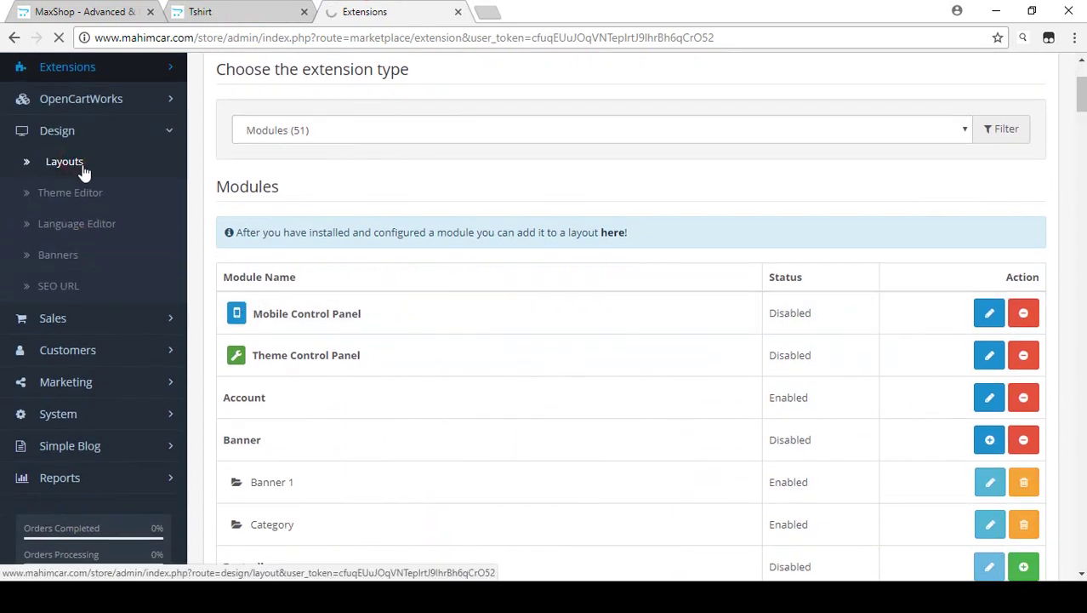
pyautogui.scroll(-4, 285, 169)
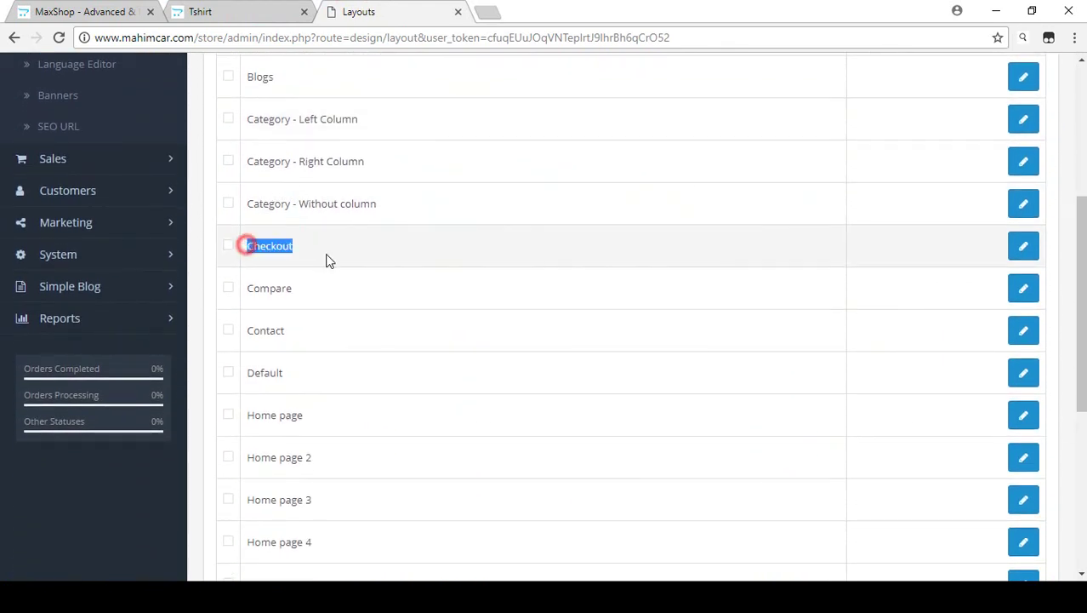
pyautogui.click(326, 256)
pyautogui.moveTo(245, 162); pyautogui.dragTo(284, 161)
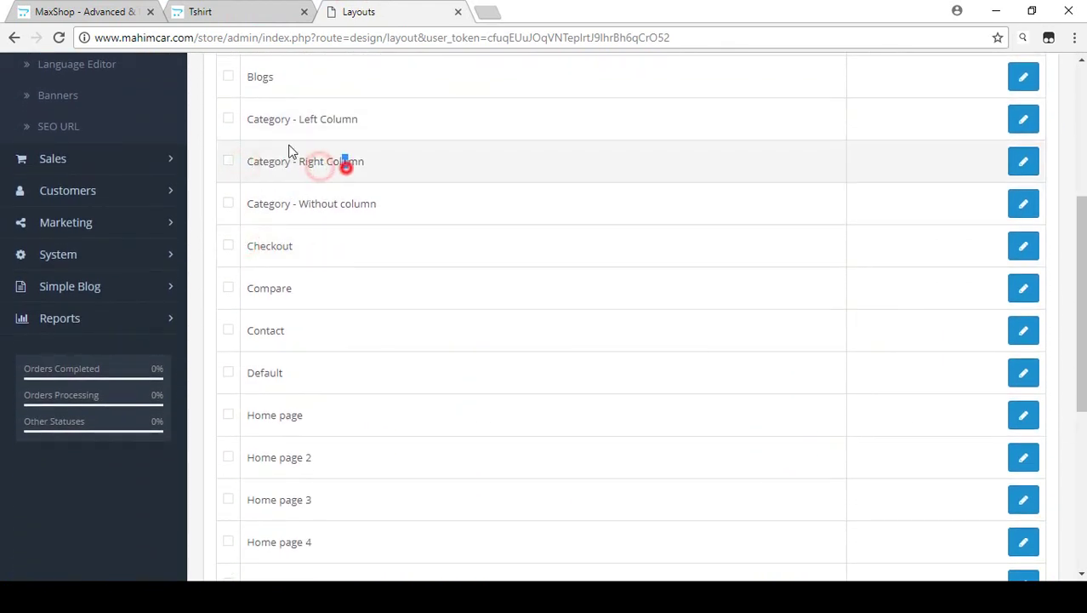
pyautogui.moveTo(244, 120); pyautogui.dragTo(371, 129)
# Examine the storefront Tshirt page to see which column its category, best seller and banner blocks occupy.
pyautogui.click(236, 9)
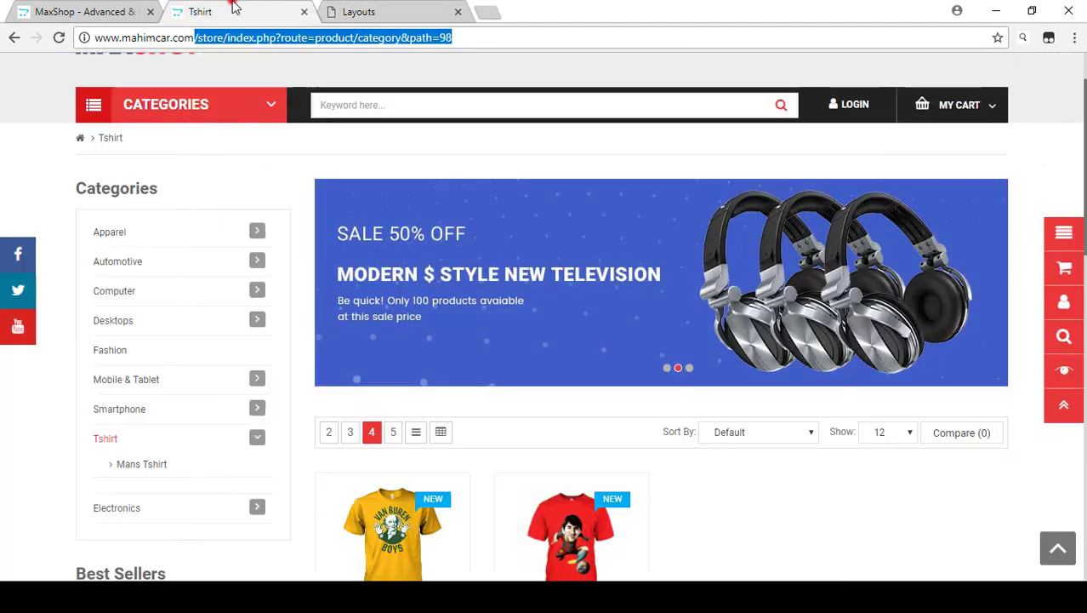
pyautogui.scroll(2, 347, 157)
pyautogui.click(166, 182)
pyautogui.scroll(-2, 71, 353)
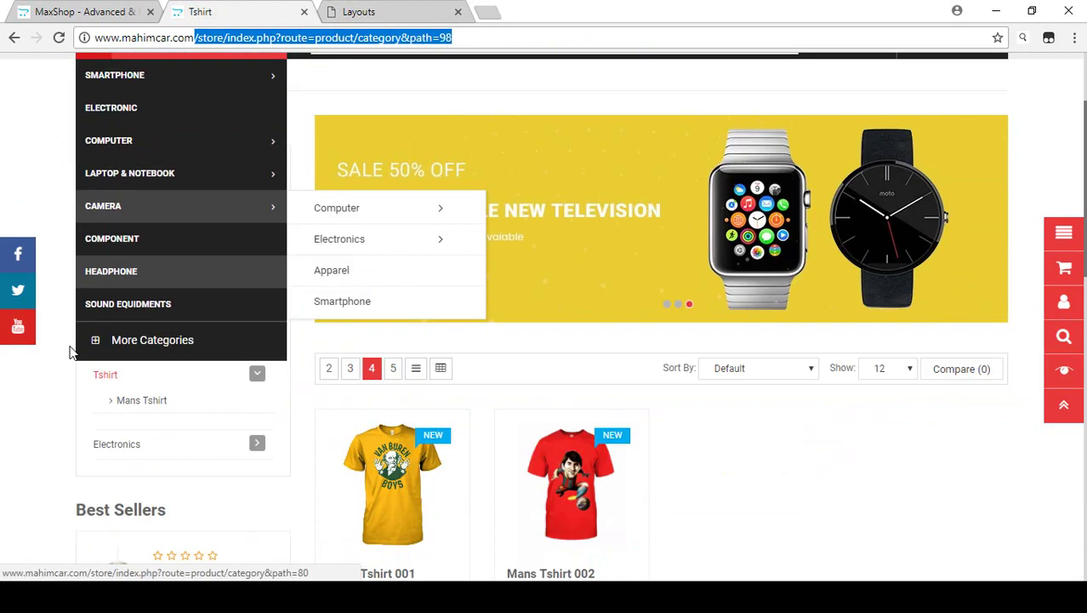
pyautogui.scroll(-4, 106, 365)
pyautogui.scroll(2, 156, 355)
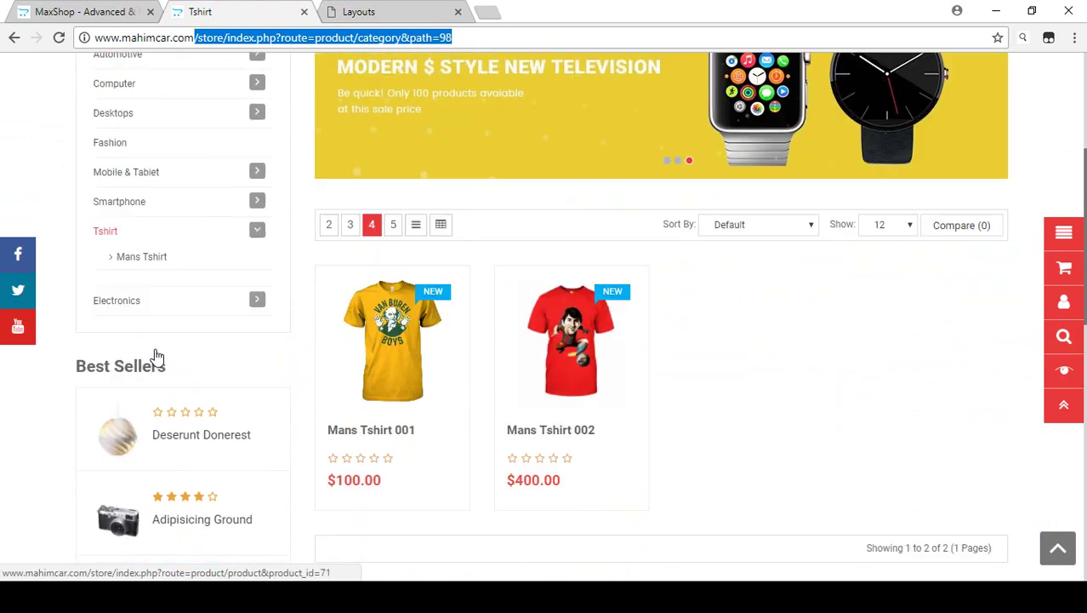
pyautogui.scroll(3, 202, 122)
pyautogui.click(196, 187)
pyautogui.scroll(-2, 123, 339)
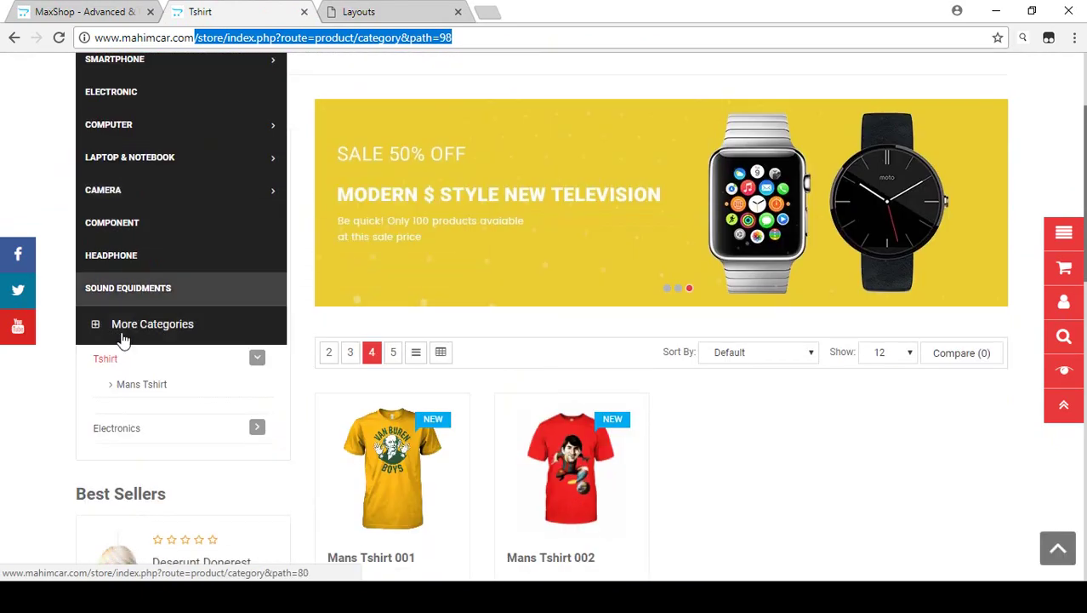
pyautogui.scroll(-5, 160, 238)
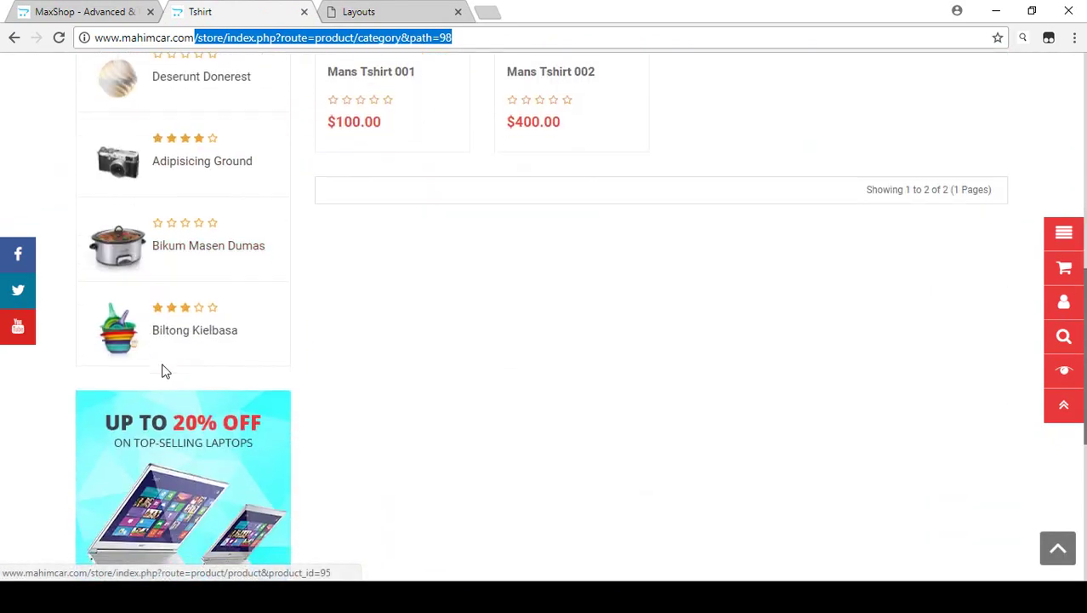
pyautogui.scroll(5, 166, 372)
# Open the Category - Left Column layout for editing and go to its Content Main module positions.
pyautogui.click(366, 12)
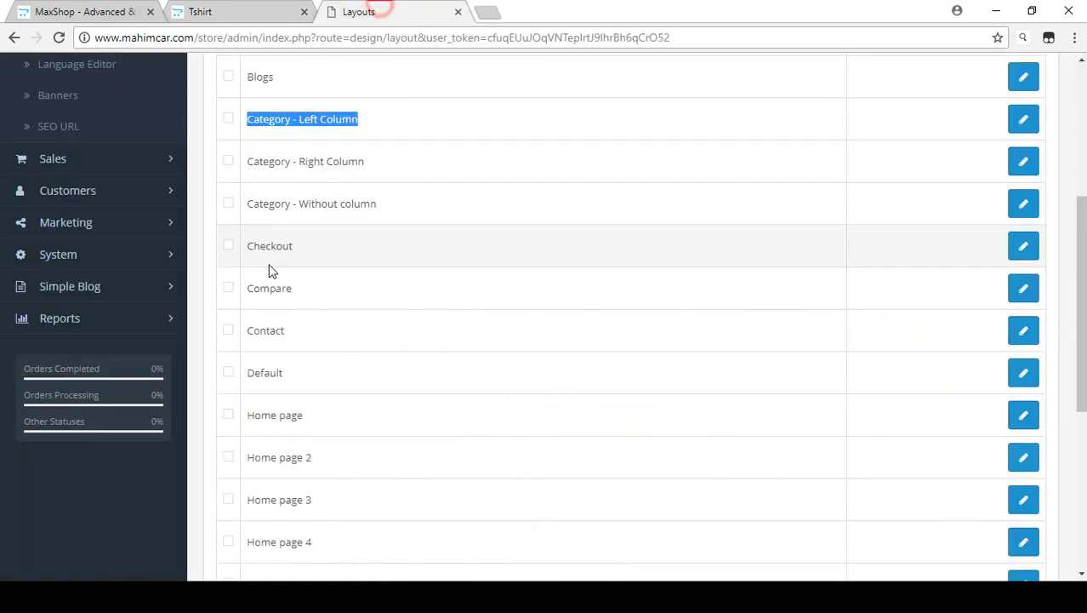
pyautogui.click(264, 126)
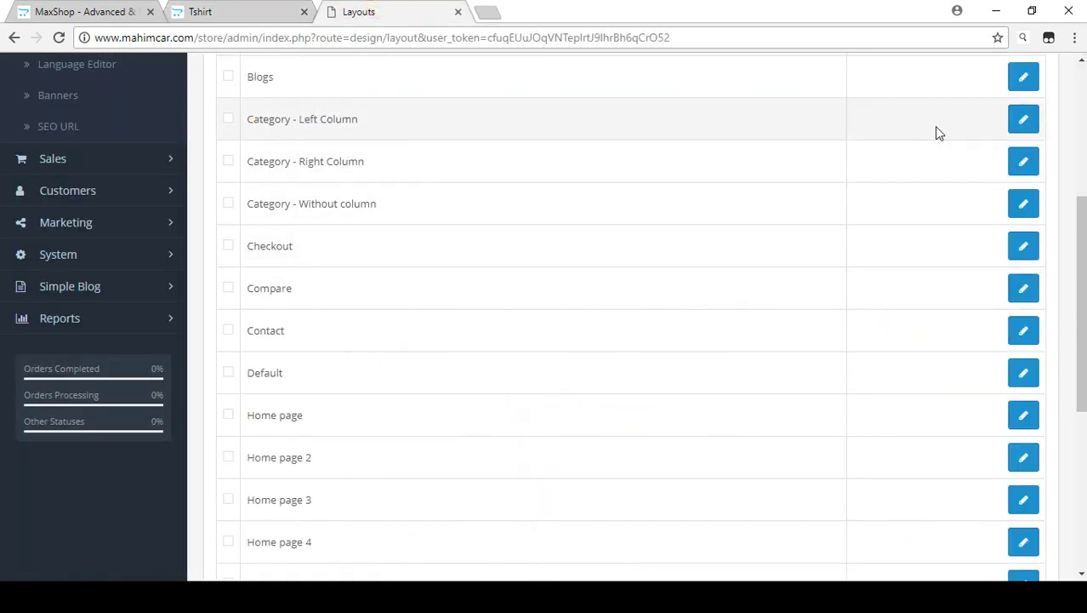
pyautogui.click(1021, 121)
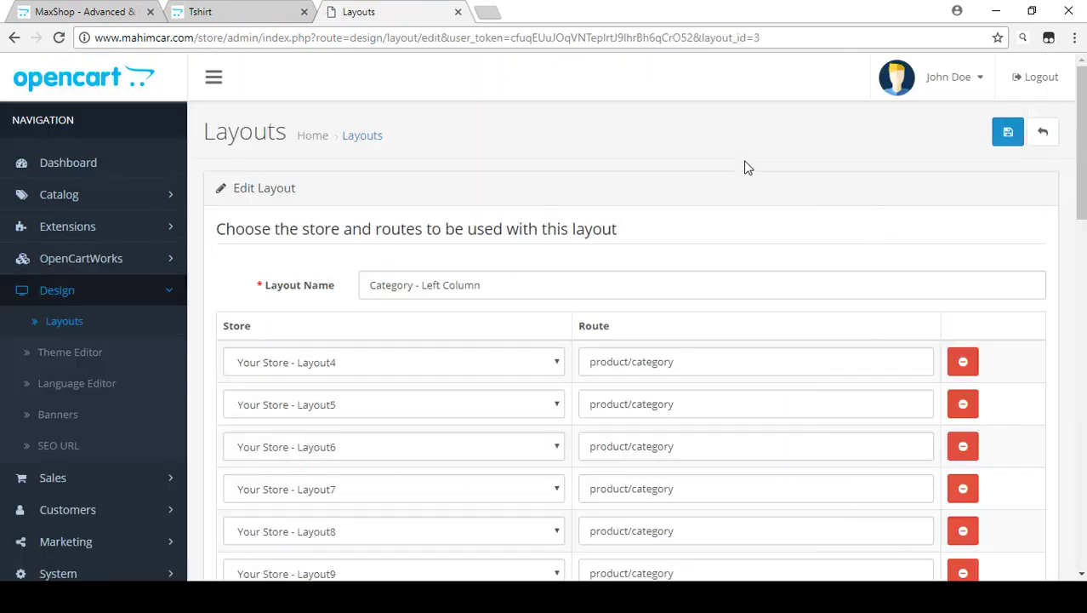
pyautogui.scroll(-10, 737, 167)
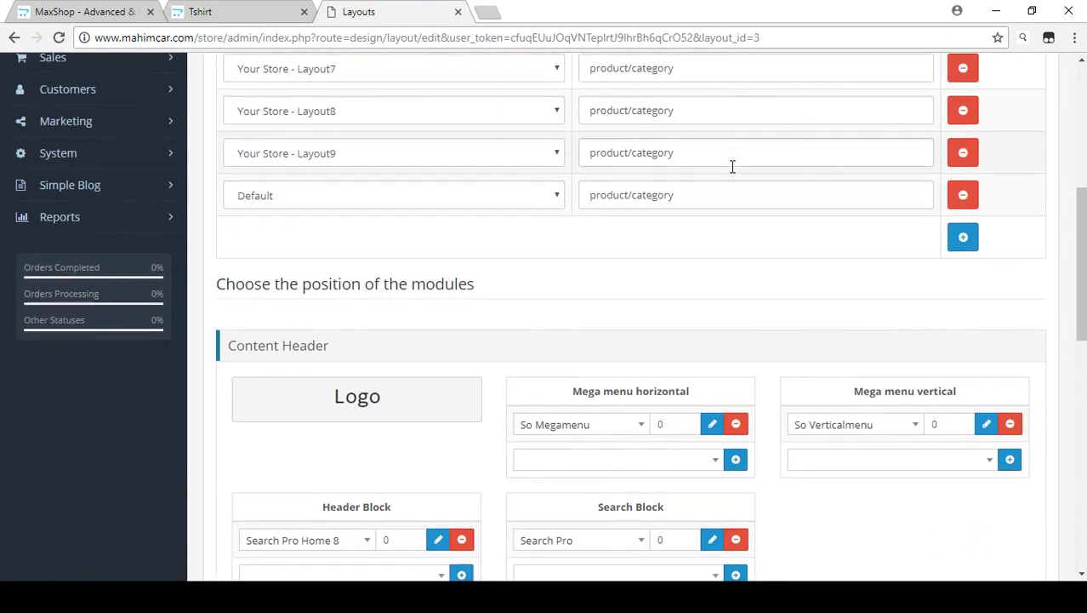
pyautogui.scroll(-2, 733, 175)
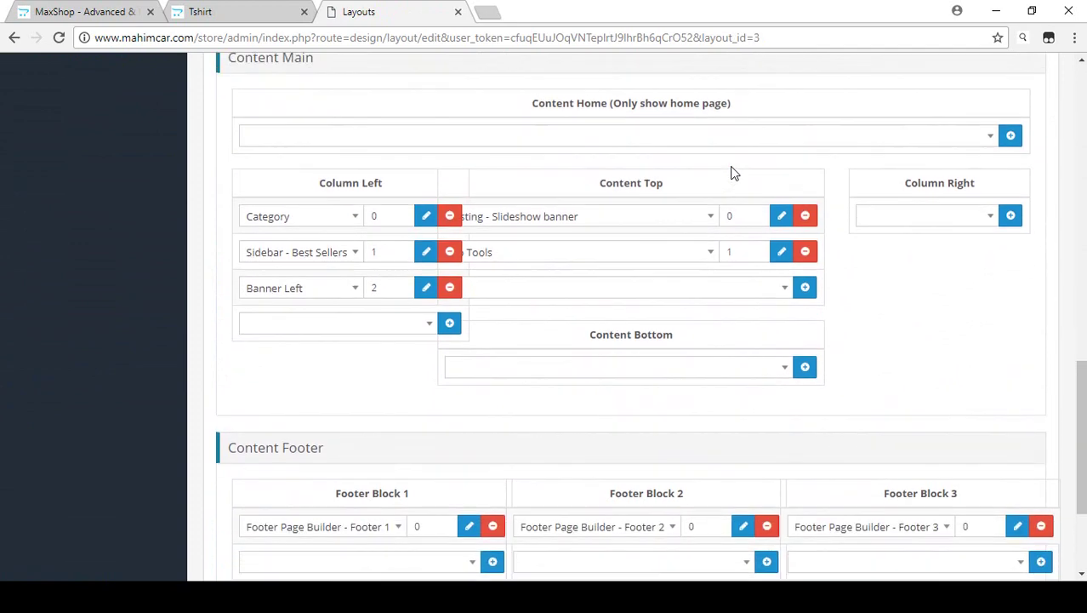
pyautogui.scroll(1, 733, 171)
# Compare the Category module in the layout's Column Left with the Categories block on the storefront Tshirt page.
pyautogui.click(238, 12)
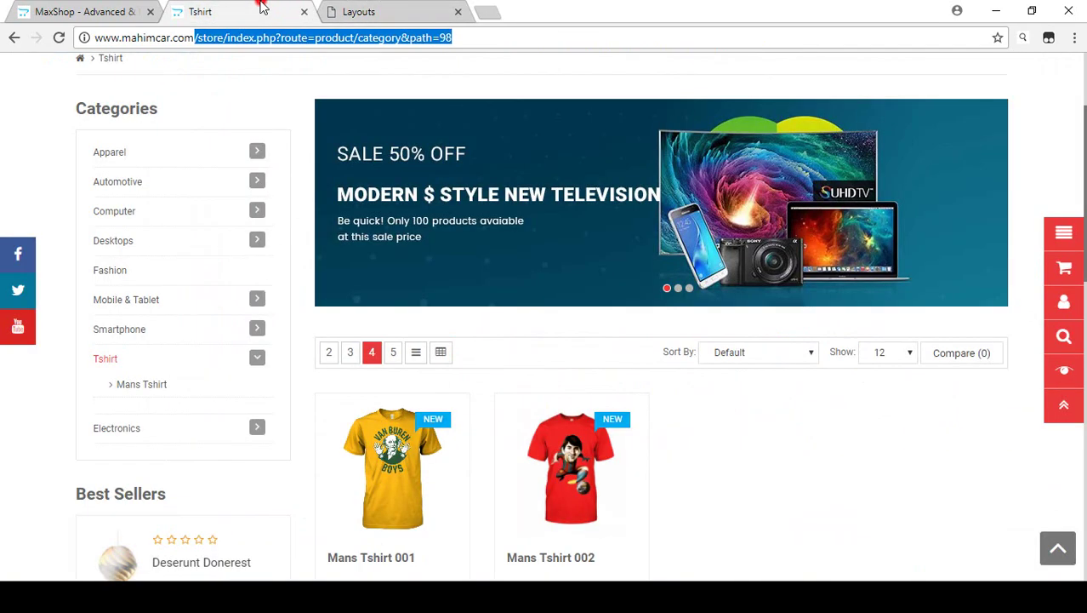
pyautogui.click(361, 10)
pyautogui.click(287, 284)
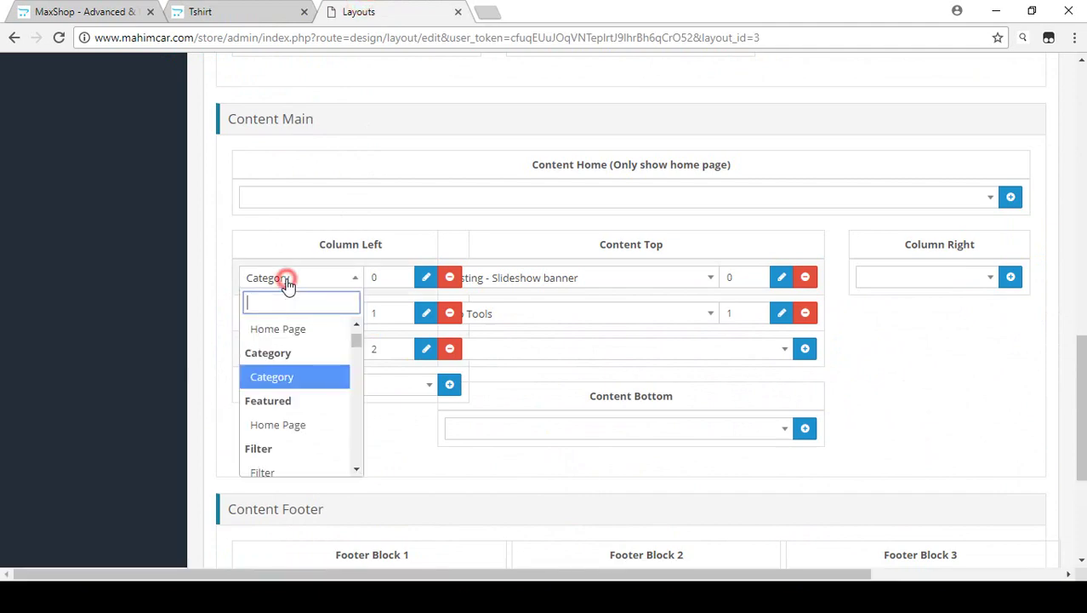
pyautogui.click(285, 284)
pyautogui.click(234, 9)
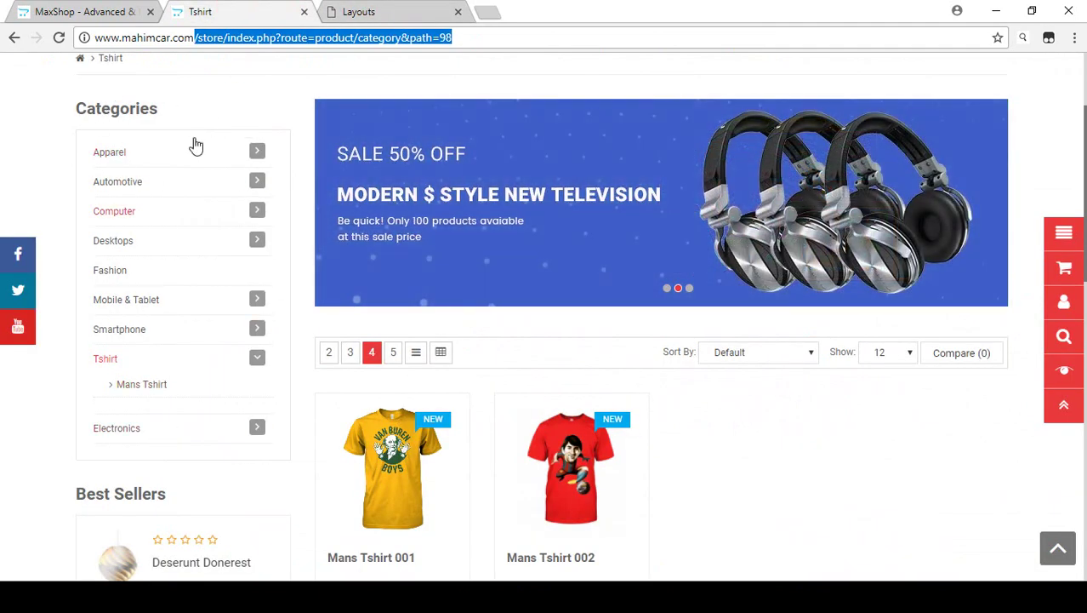
pyautogui.click(396, 8)
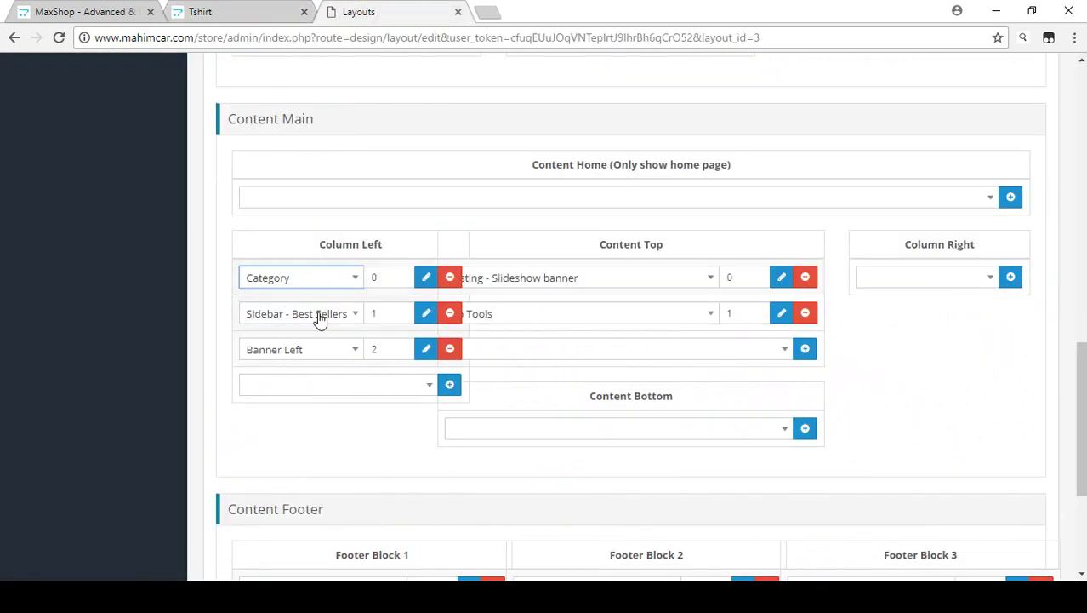
# Compare the Sidebar - Best Sellers and Banner Left modules in Column Left with the storefront sidebar blocks.
pyautogui.hotkey('ctrl', 'shift', 'Tab')
pyautogui.scroll(-5, 170, 284)
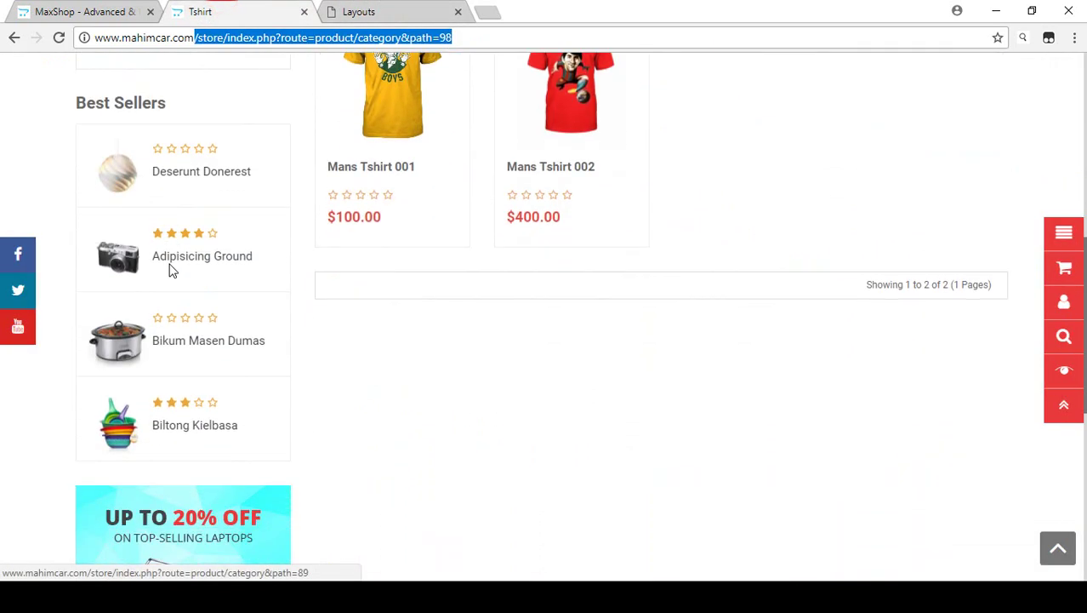
pyautogui.scroll(-1, 168, 269)
pyautogui.scroll(2, 228, 191)
pyautogui.scroll(-1, 167, 223)
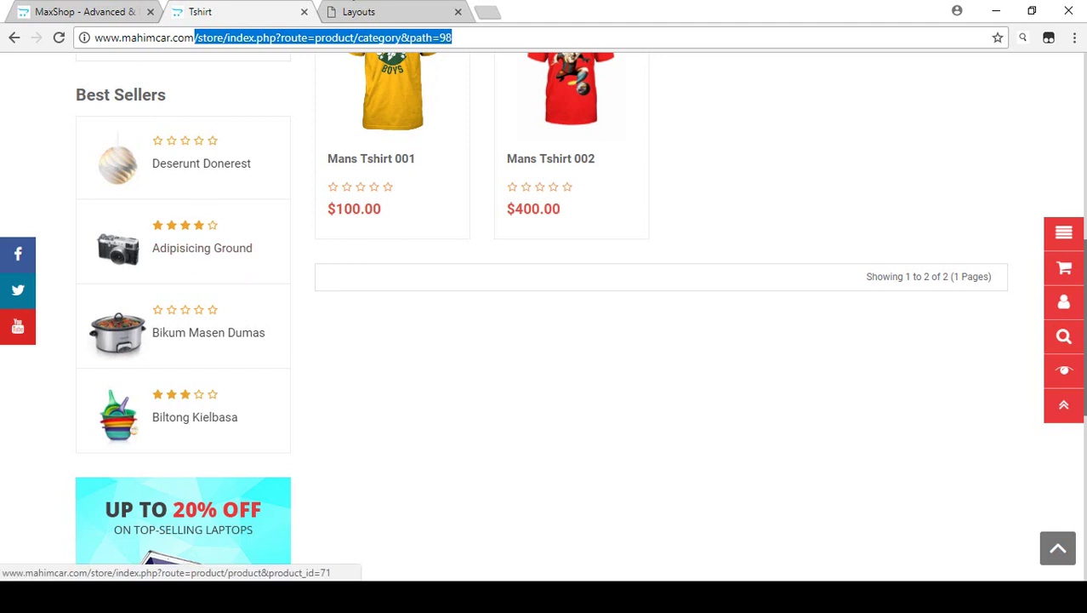
pyautogui.click(401, 11)
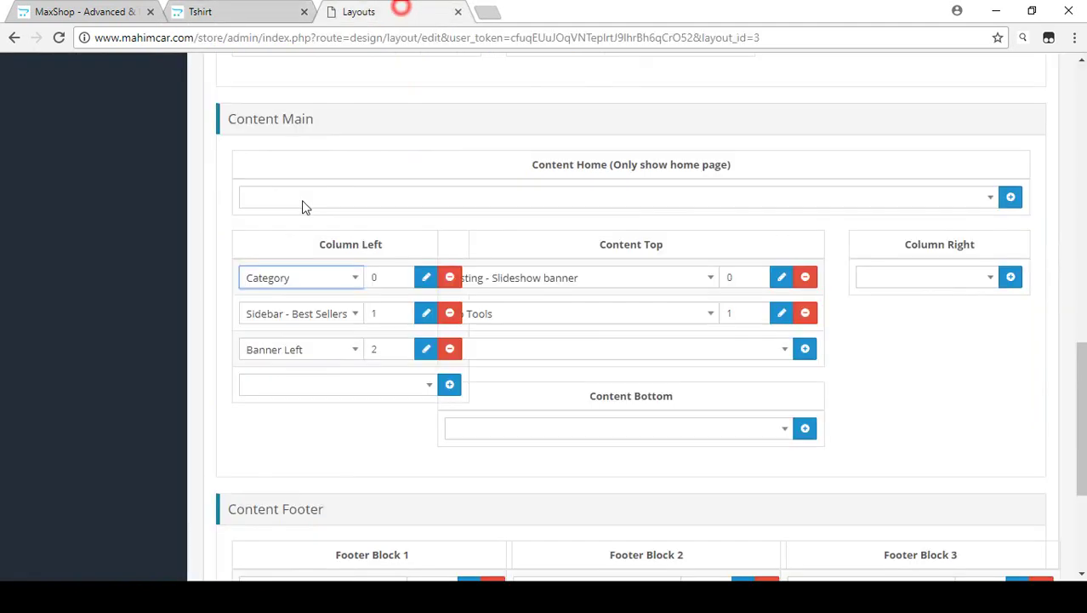
pyautogui.click(276, 352)
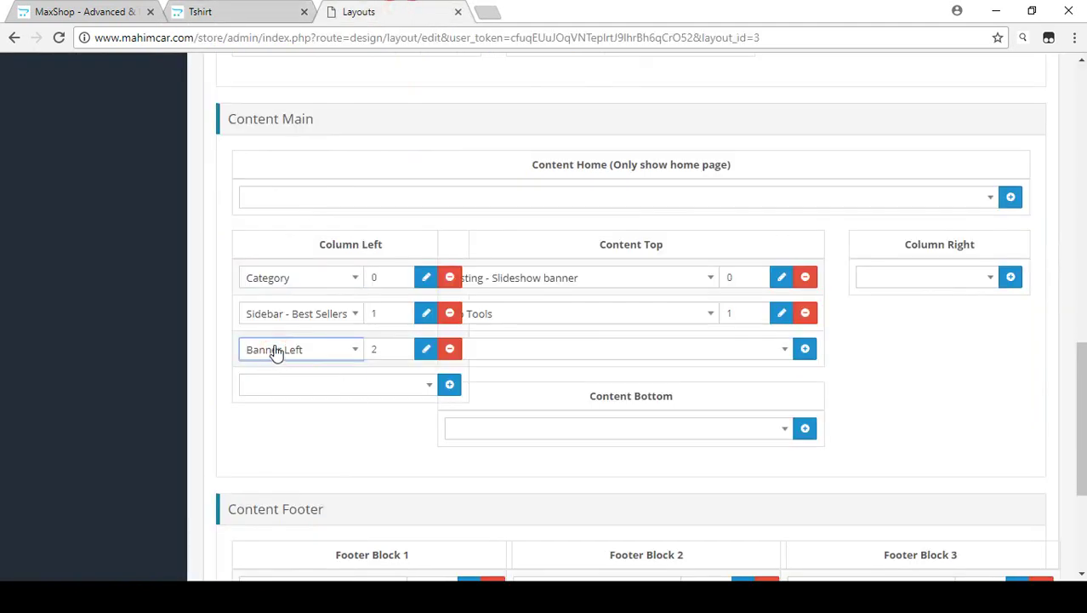
# Check where the laptop banner sits below Best Sellers in the storefront Tshirt page's sidebar.
pyautogui.click(228, 14)
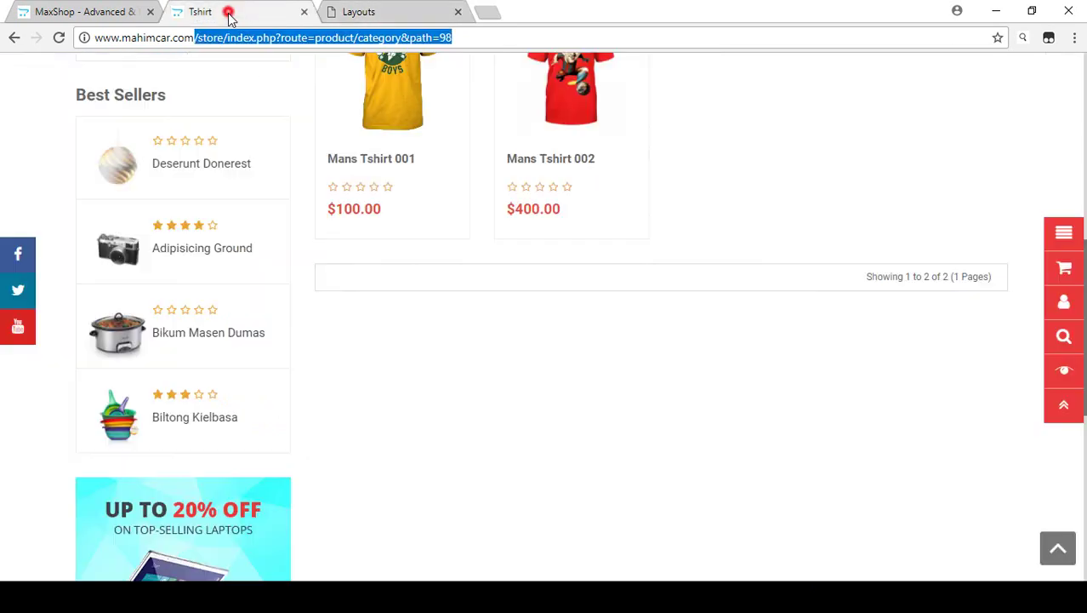
pyautogui.scroll(-5, 296, 272)
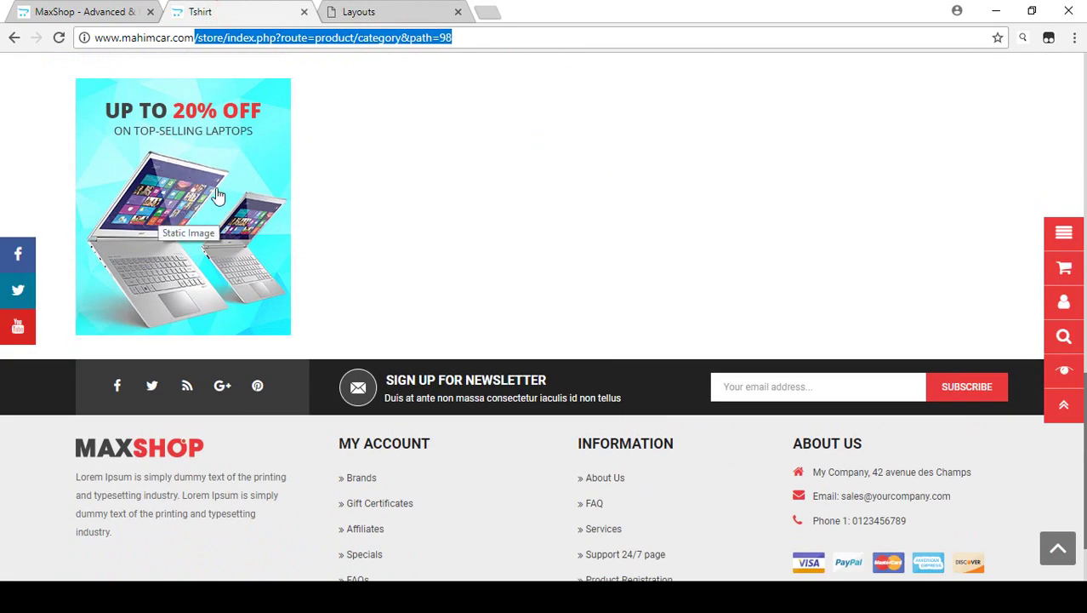
pyautogui.scroll(6, 209, 186)
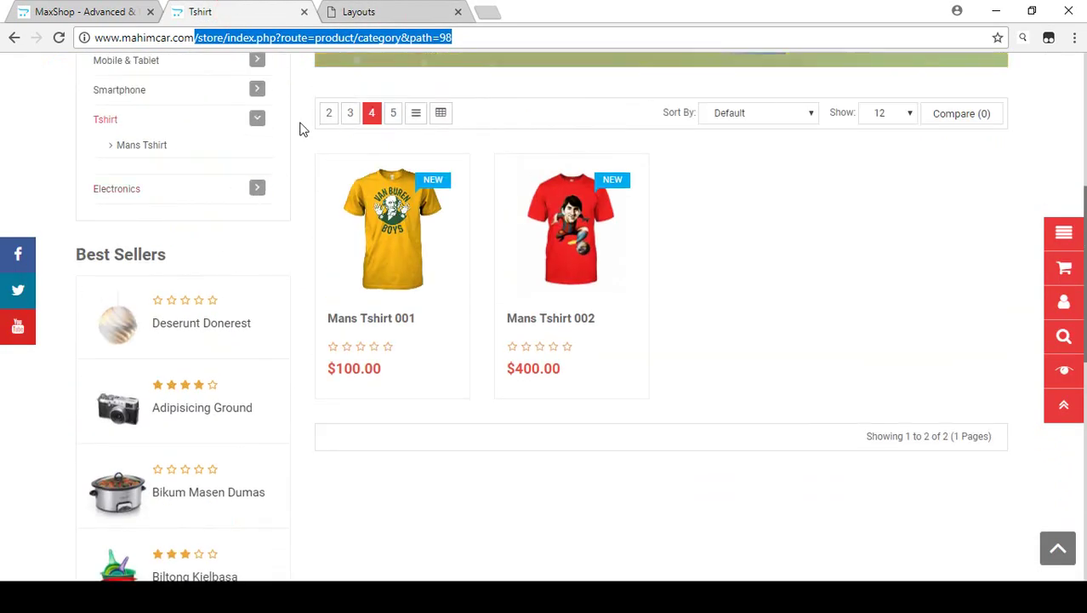
# Add the Filter module to Column Left of the Category - Left Column layout and save the layout.
pyautogui.click(358, 12)
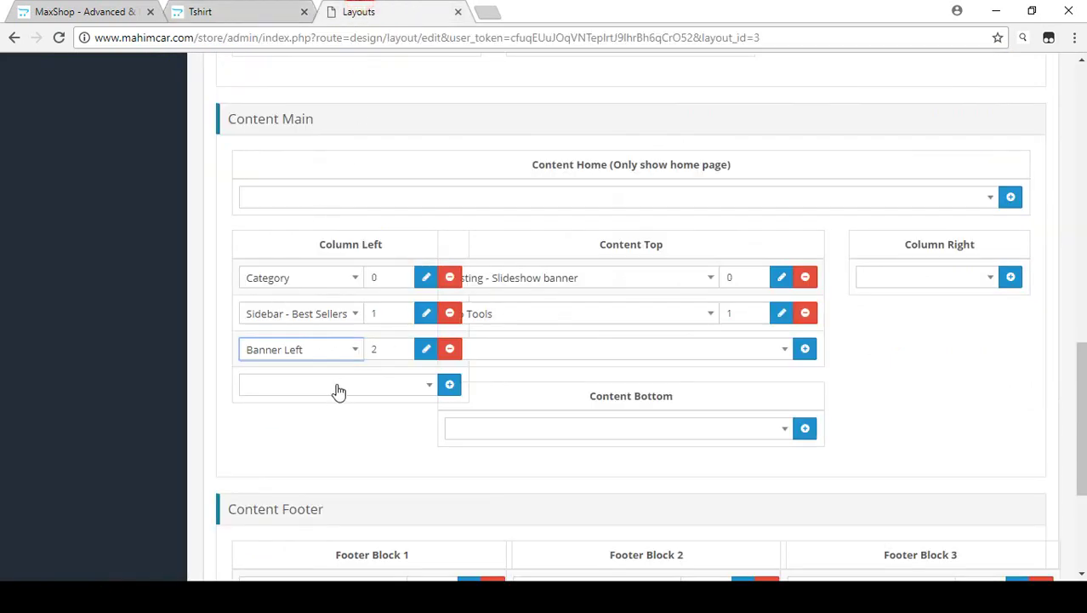
pyautogui.click(450, 385)
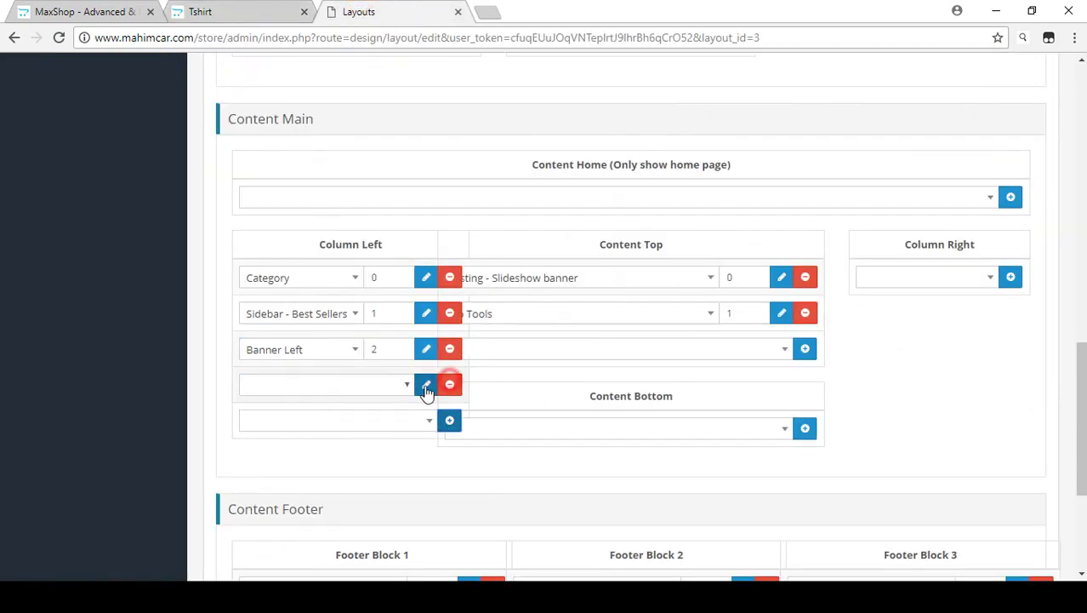
pyautogui.click(405, 387)
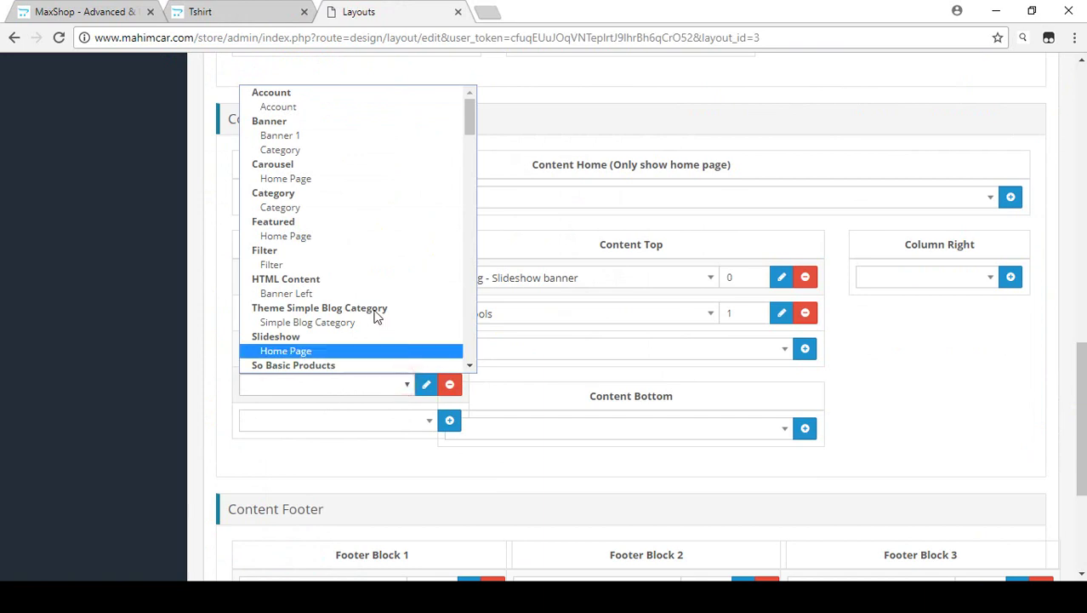
pyautogui.click(294, 264)
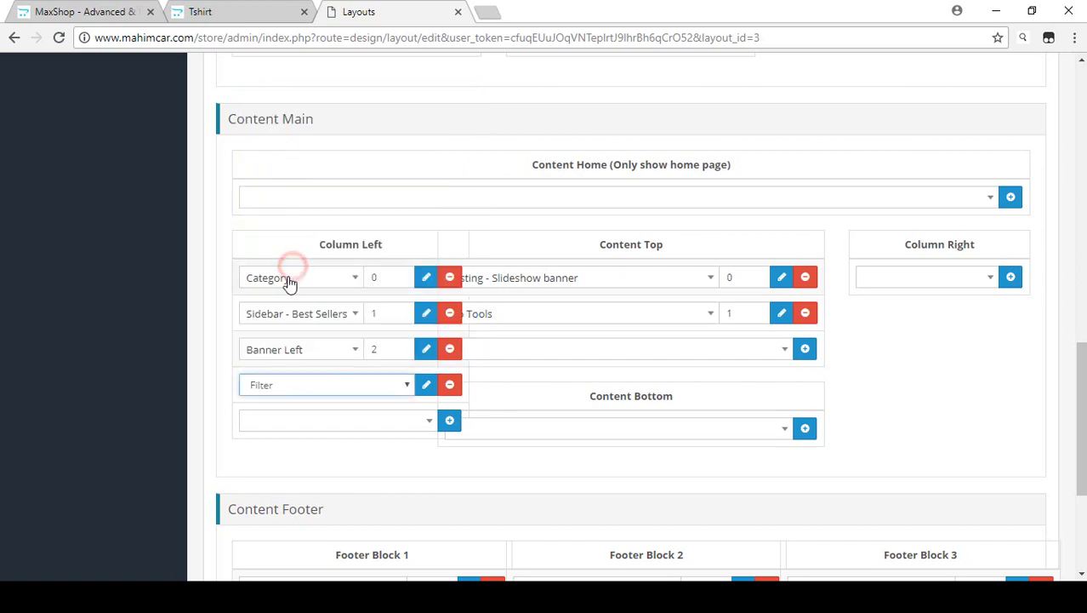
pyautogui.scroll(8, 982, 285)
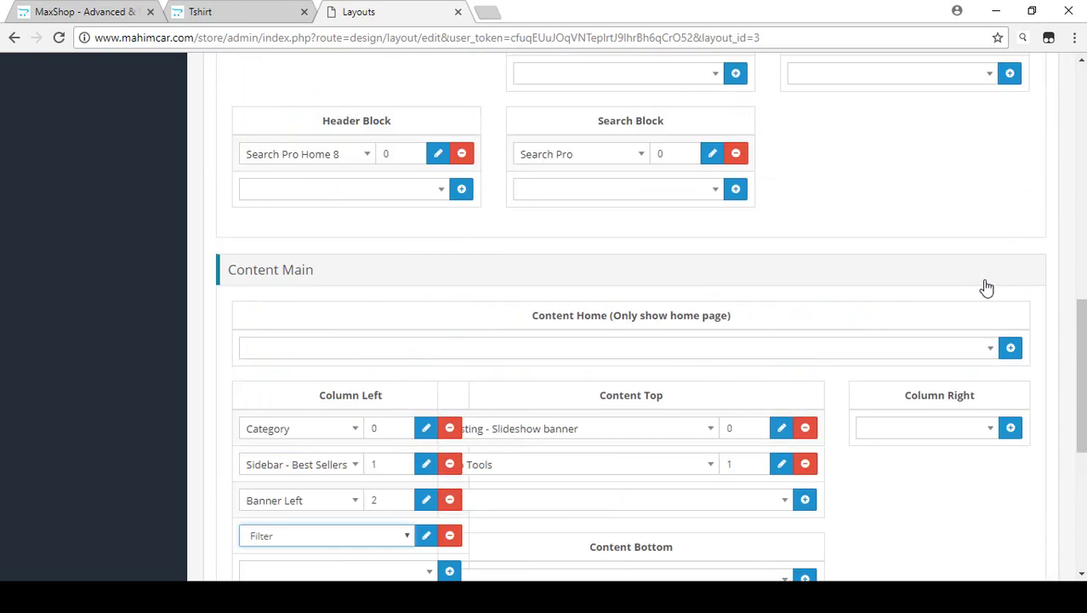
pyautogui.scroll(3, 964, 170)
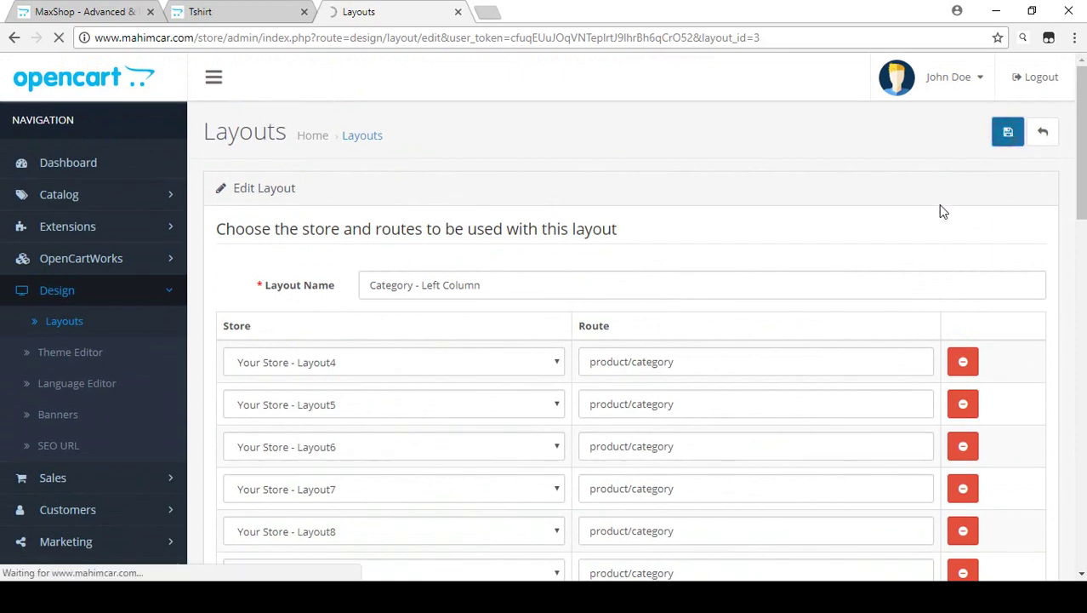
# Reload the storefront Tshirt page and examine the Made By filter block and the listed products.
pyautogui.click(298, 9)
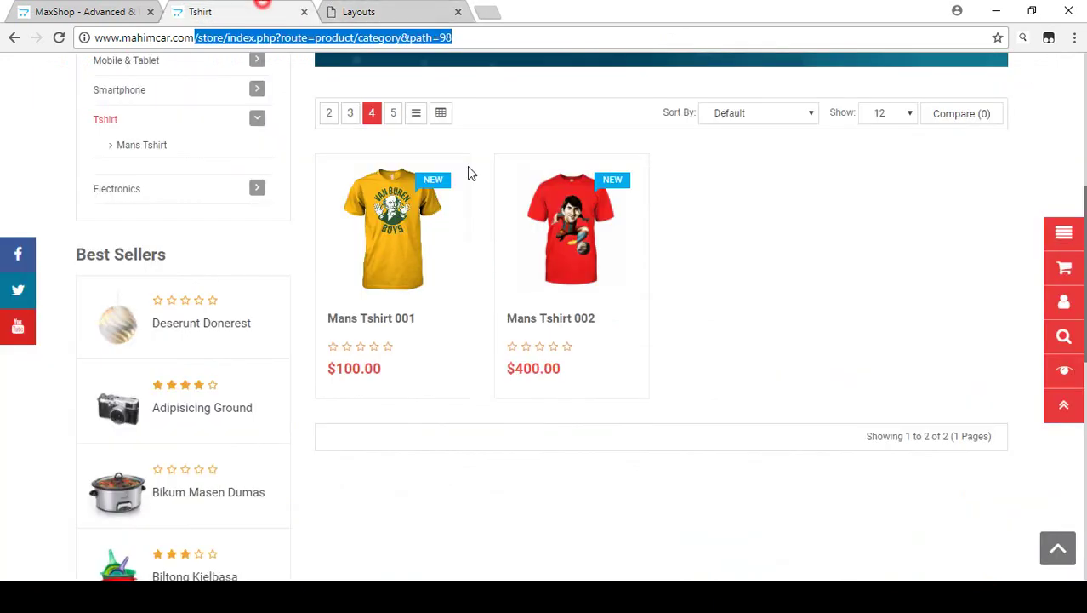
pyautogui.click(59, 37)
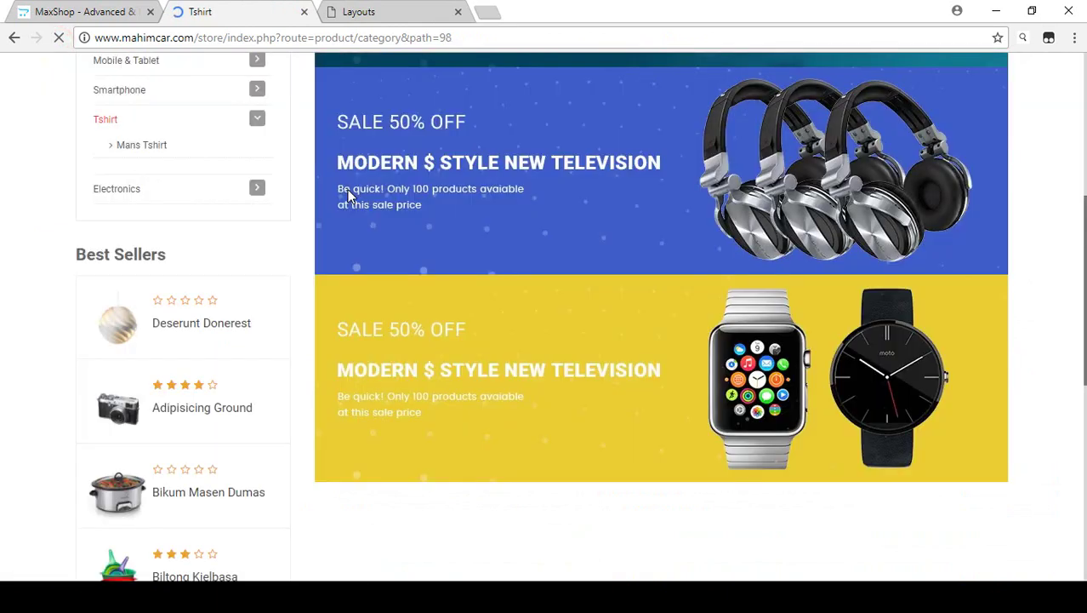
pyautogui.scroll(-6, 418, 195)
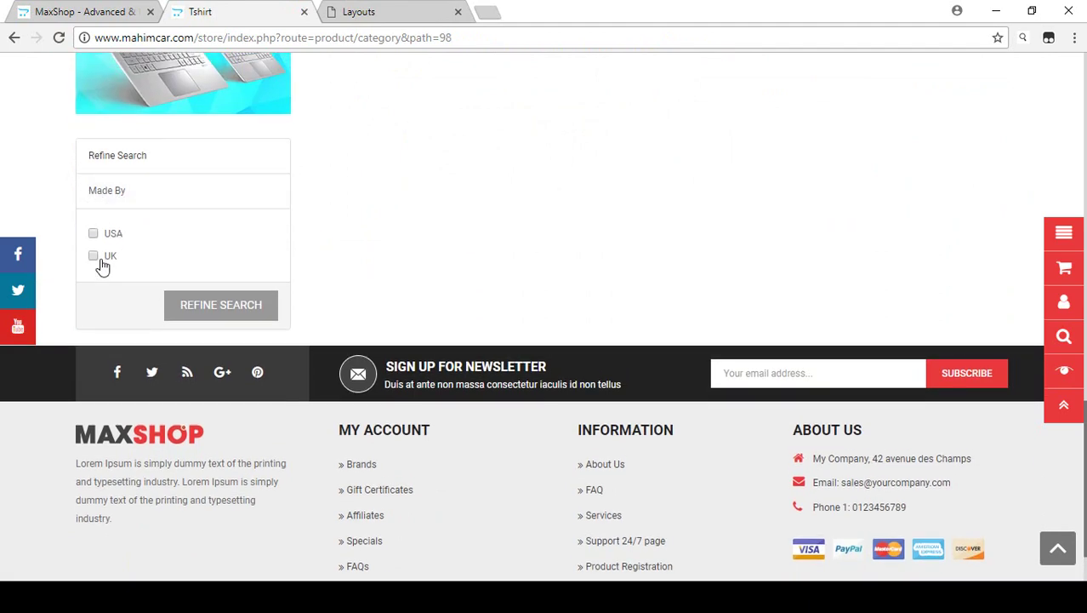
pyautogui.scroll(10, 152, 306)
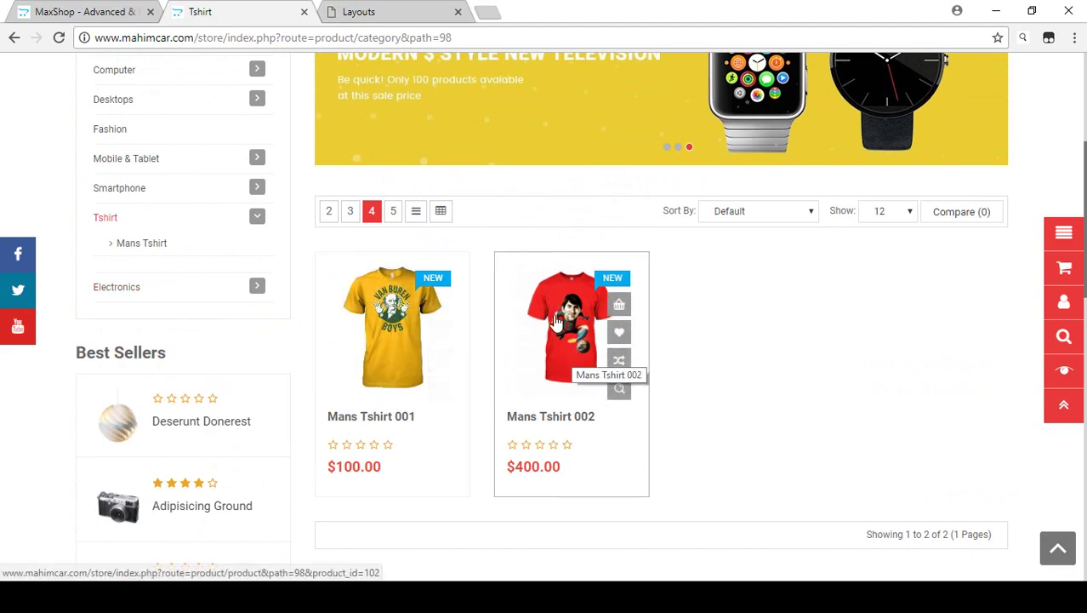
# Refine the Tshirt products by Made By USA and review the filtered listing.
pyautogui.scroll(-9, 553, 332)
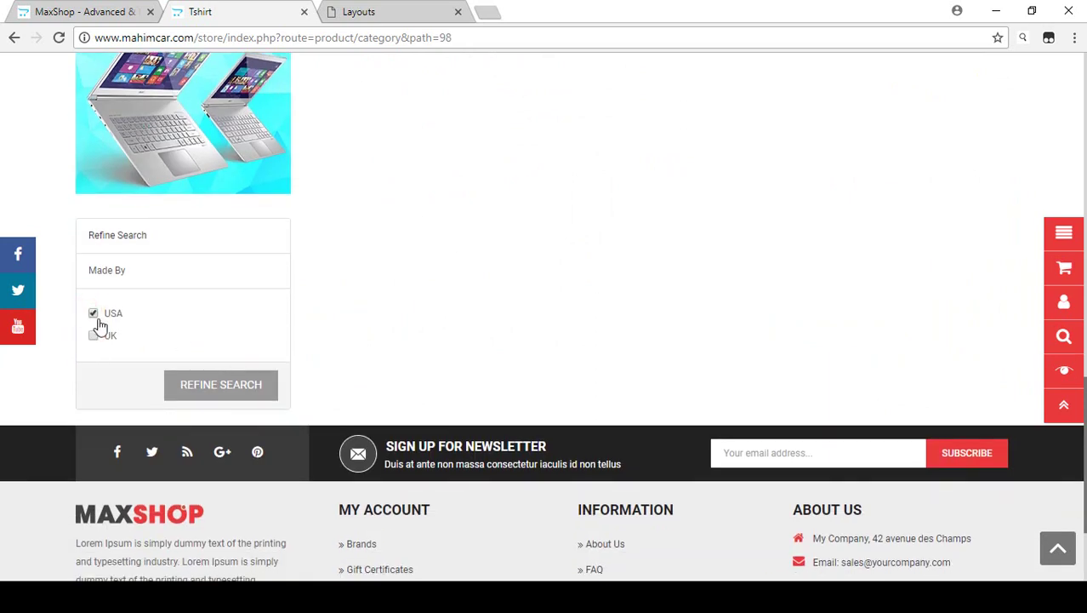
pyautogui.click(194, 387)
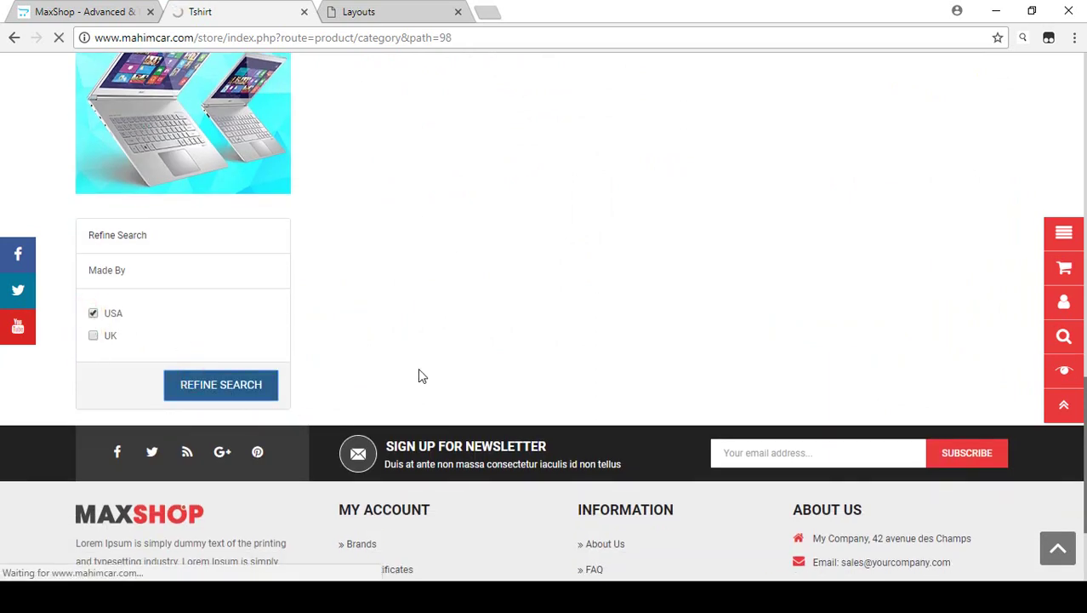
pyautogui.scroll(-3, 470, 322)
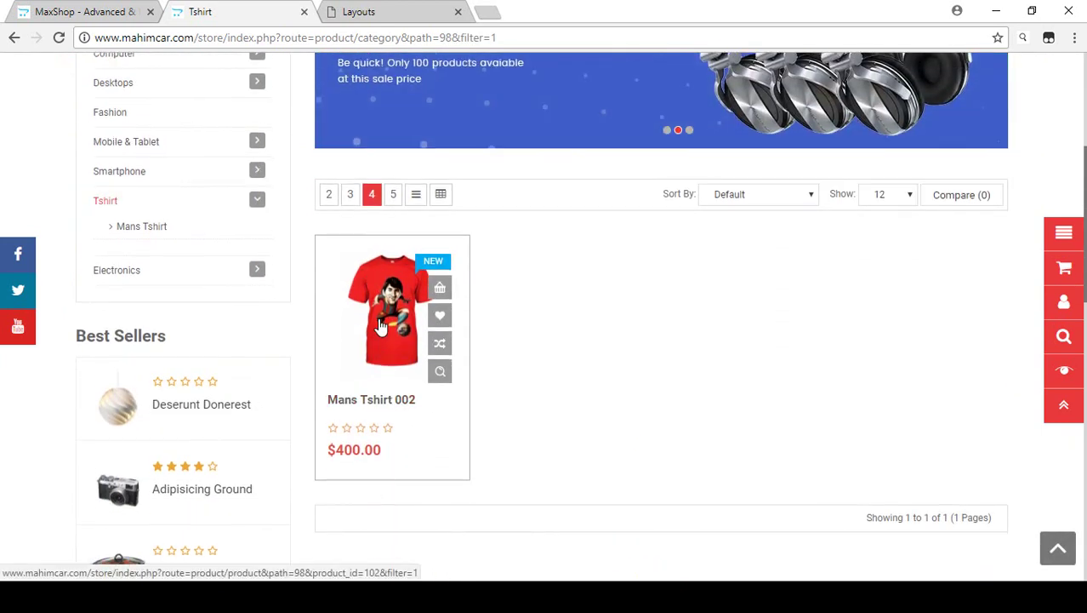
# Switch the Made By filter from USA to UK and review the filtered Tshirt listing.
pyautogui.scroll(-7, 360, 323)
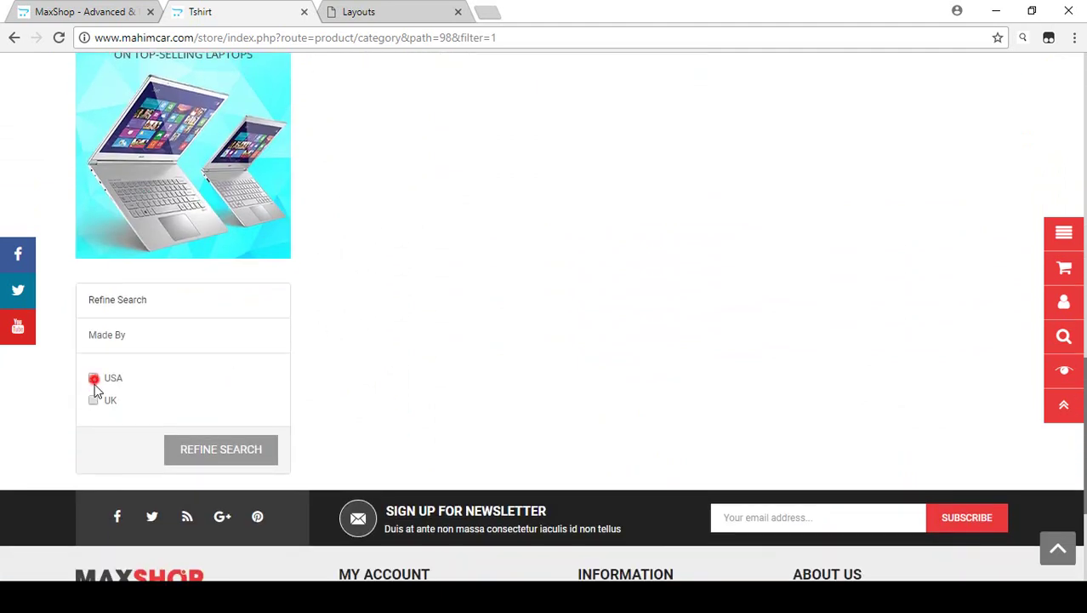
pyautogui.click(223, 451)
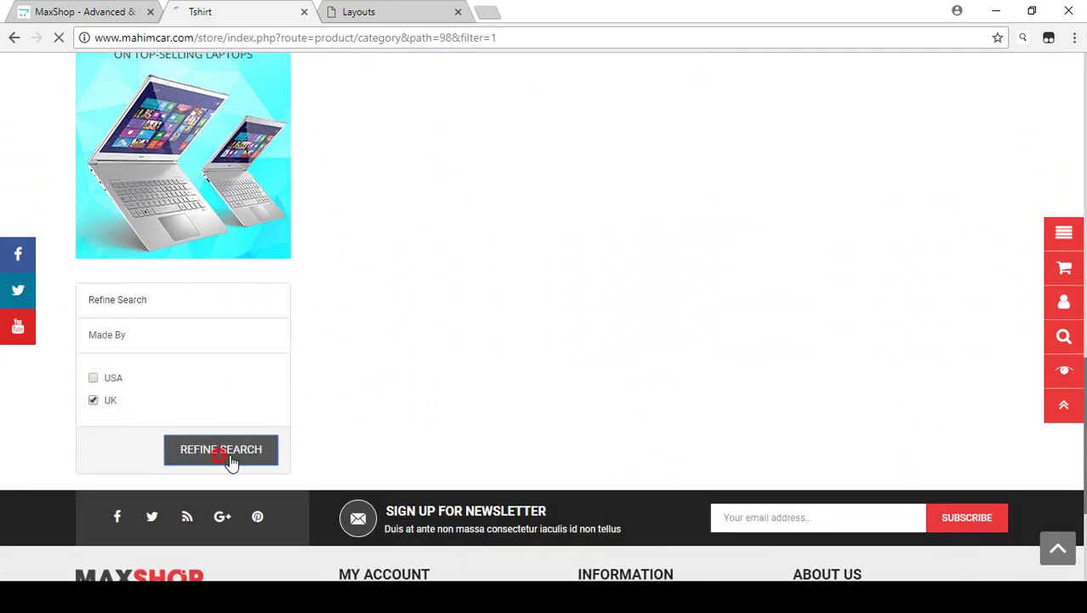
pyautogui.scroll(-3, 527, 392)
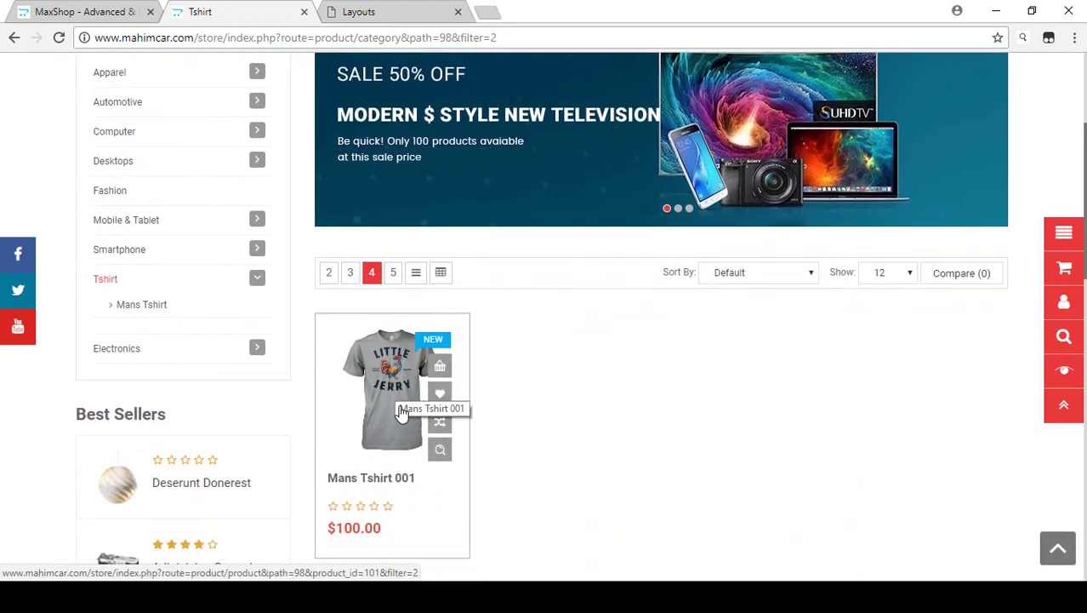
# Examine the position of the Refine Search block relative to the categories, Best Sellers and banner in the sidebar.
pyautogui.scroll(-7, 496, 411)
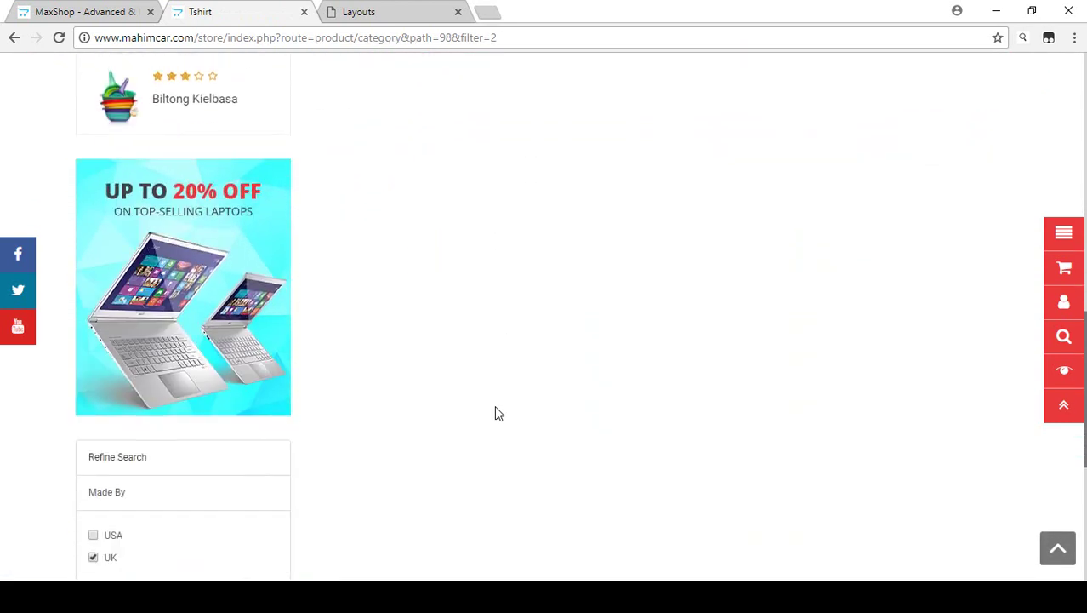
pyautogui.scroll(-2, 498, 414)
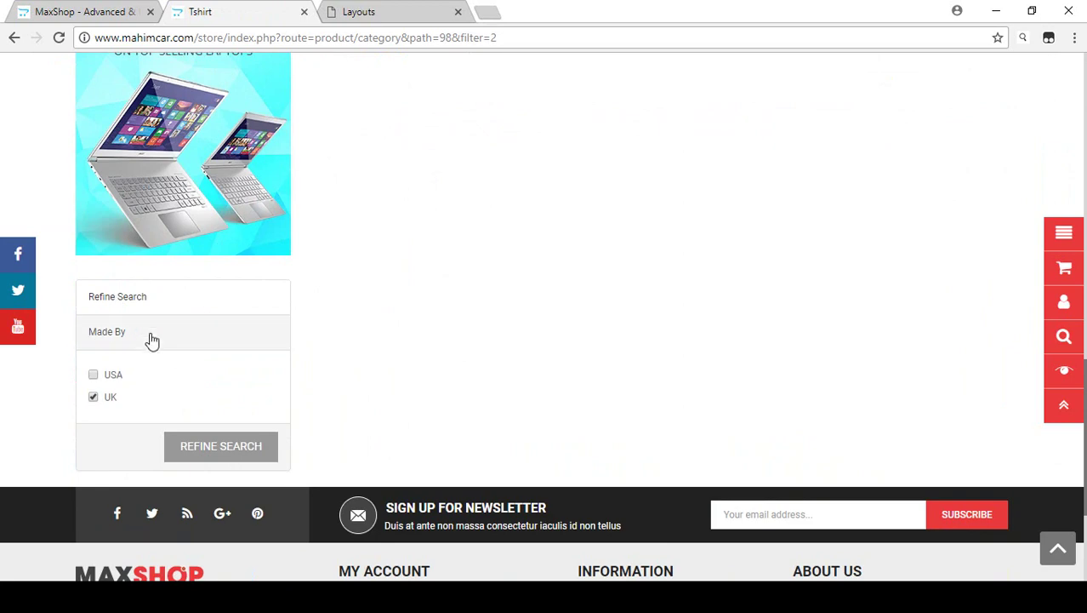
pyautogui.scroll(5, 213, 378)
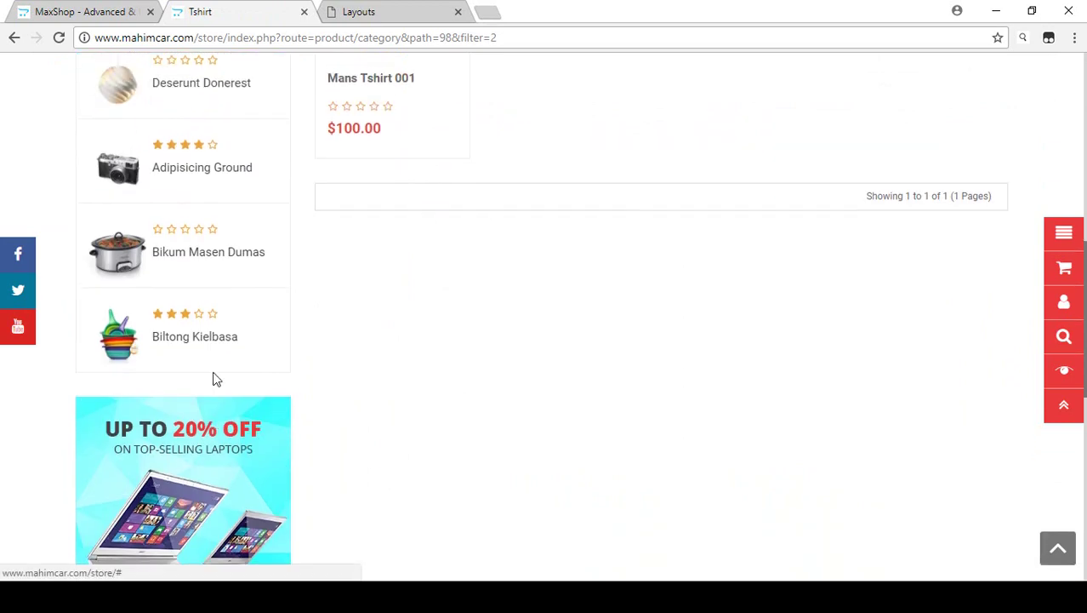
pyautogui.scroll(-3, 200, 401)
pyautogui.scroll(6, 160, 403)
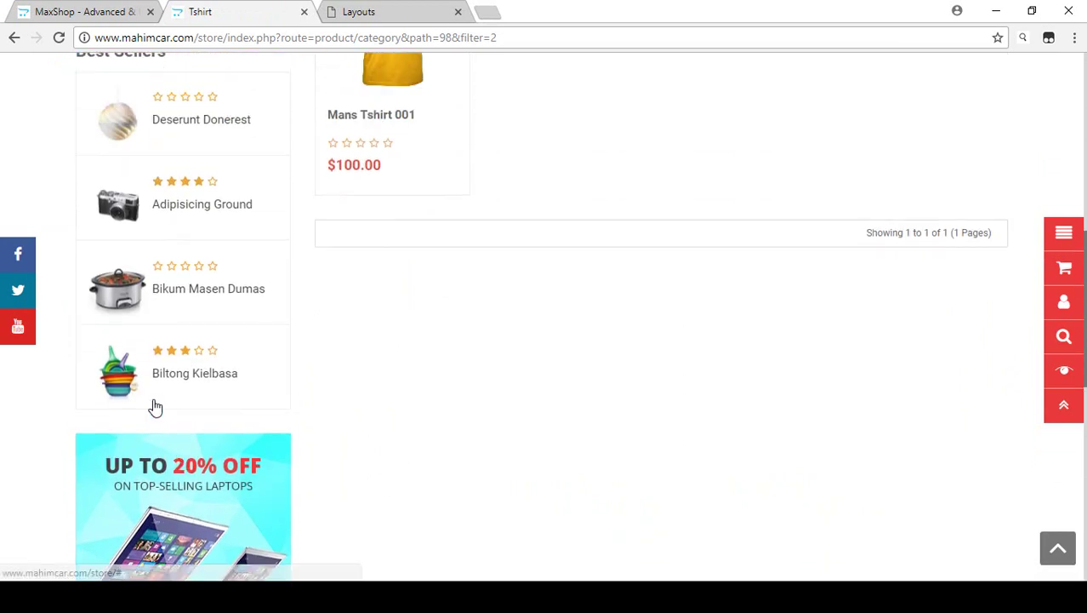
pyautogui.scroll(2, 164, 227)
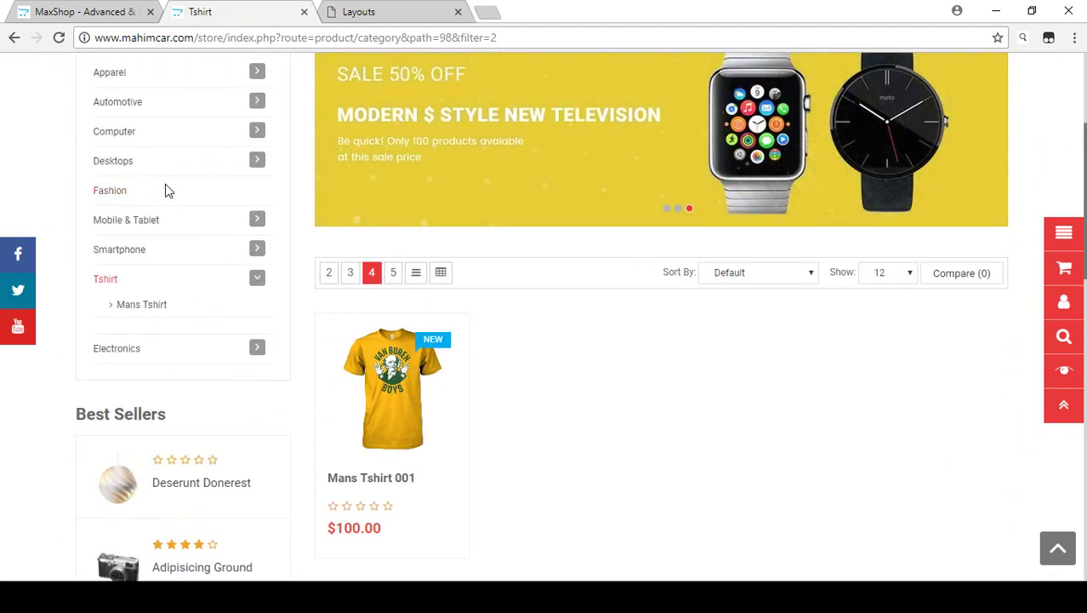
# Reopen the Category - Left Column layout for editing and go to its Column Left module sort orders.
pyautogui.click(346, 9)
pyautogui.scroll(-3, 330, 405)
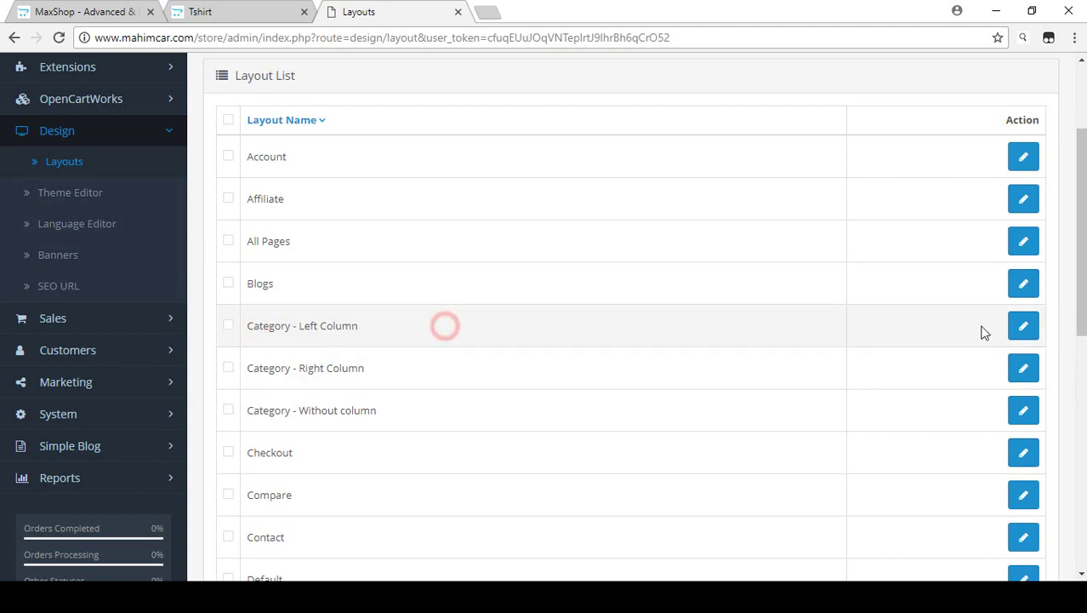
pyautogui.click(1024, 326)
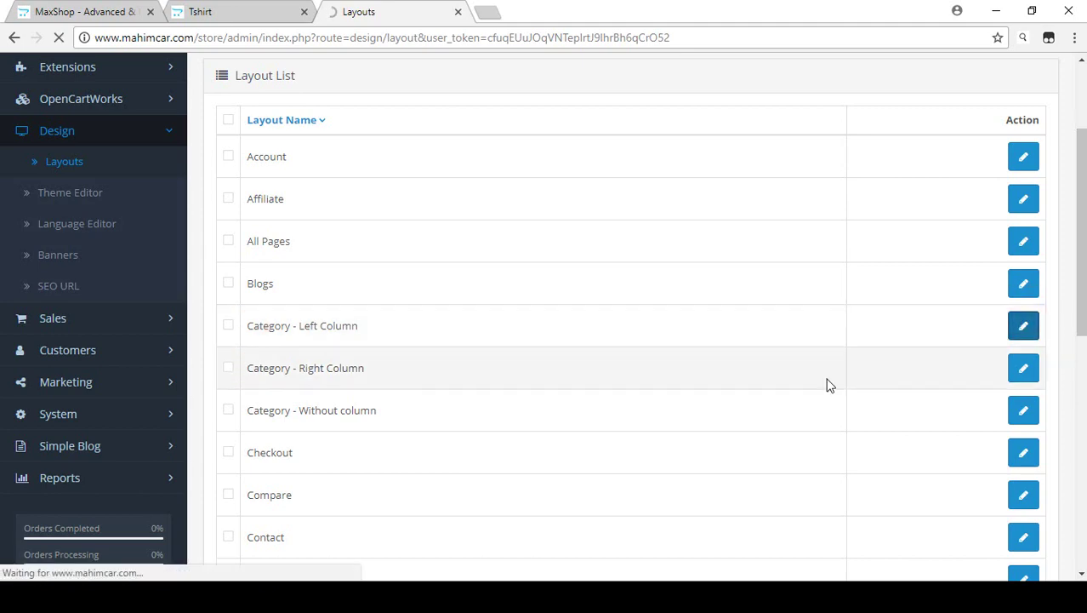
pyautogui.scroll(-10, 598, 311)
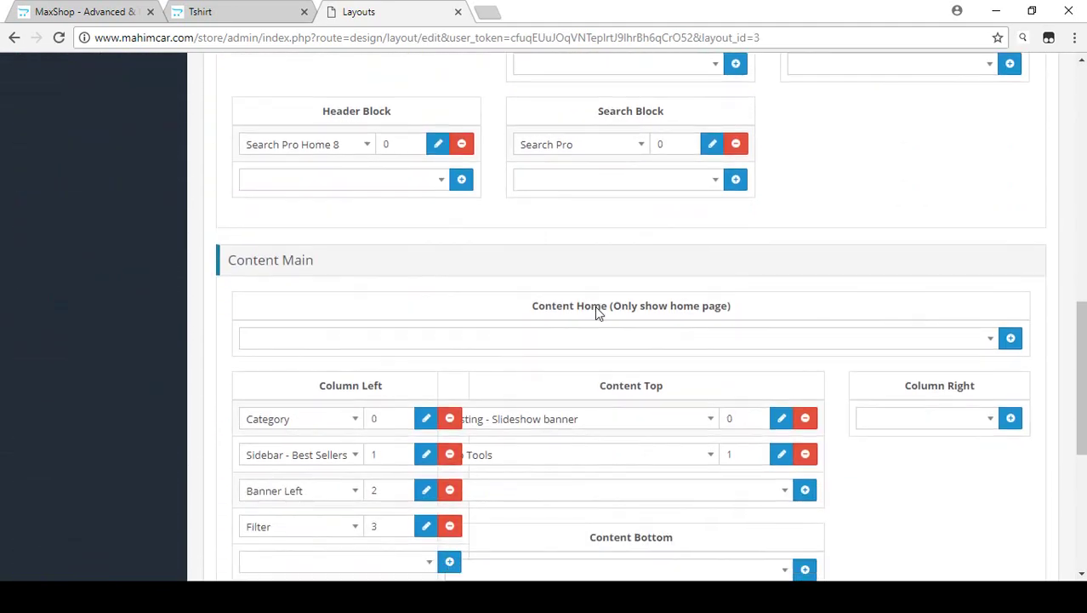
pyautogui.scroll(-2, 595, 306)
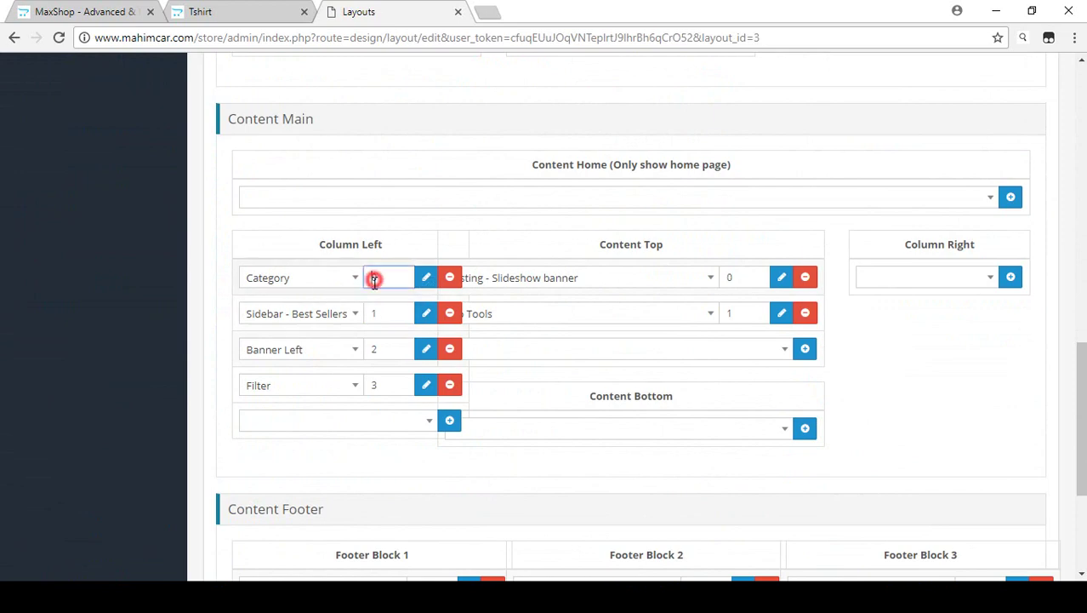
# Set the Column Left sort order to 1 for Filter, 2 for Sidebar - Best Sellers and 3 for Banner Left, and save the layout.
pyautogui.click(376, 383)
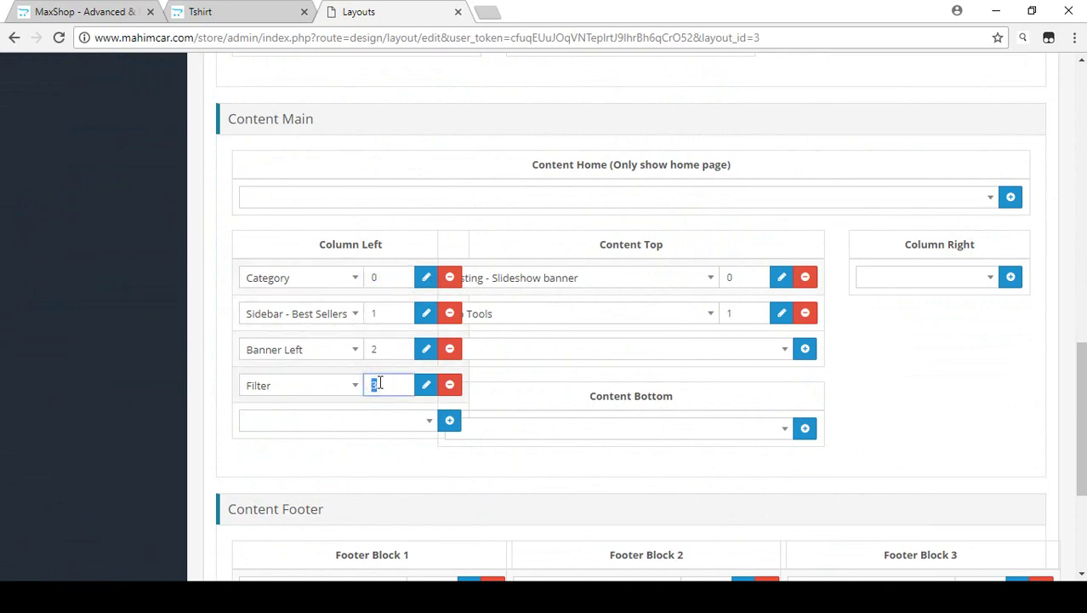
pyautogui.write('1')
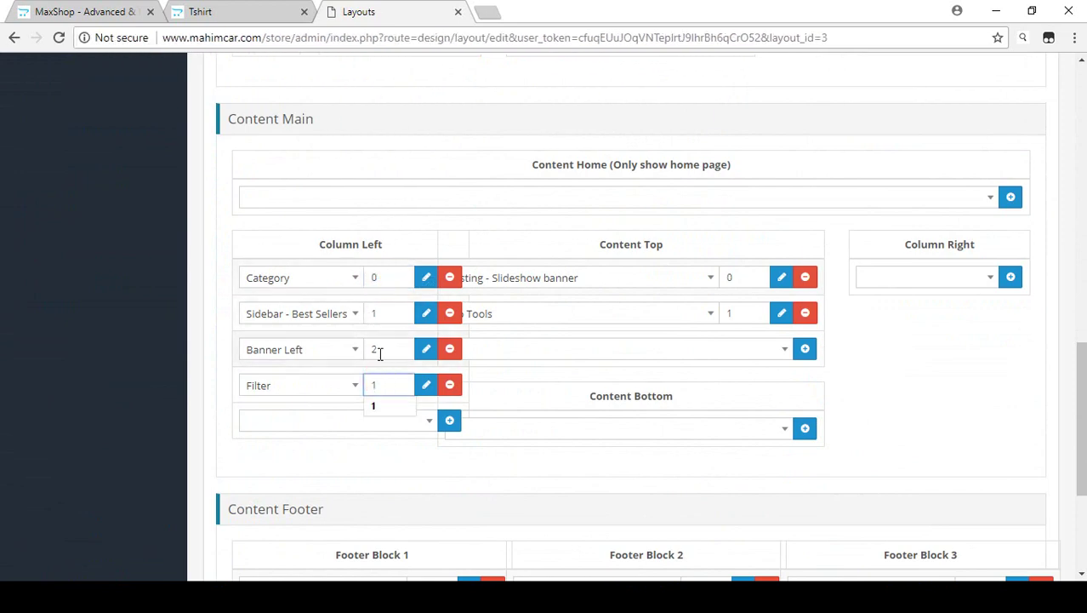
pyautogui.click(376, 313)
pyautogui.write('2')
pyautogui.click(385, 348)
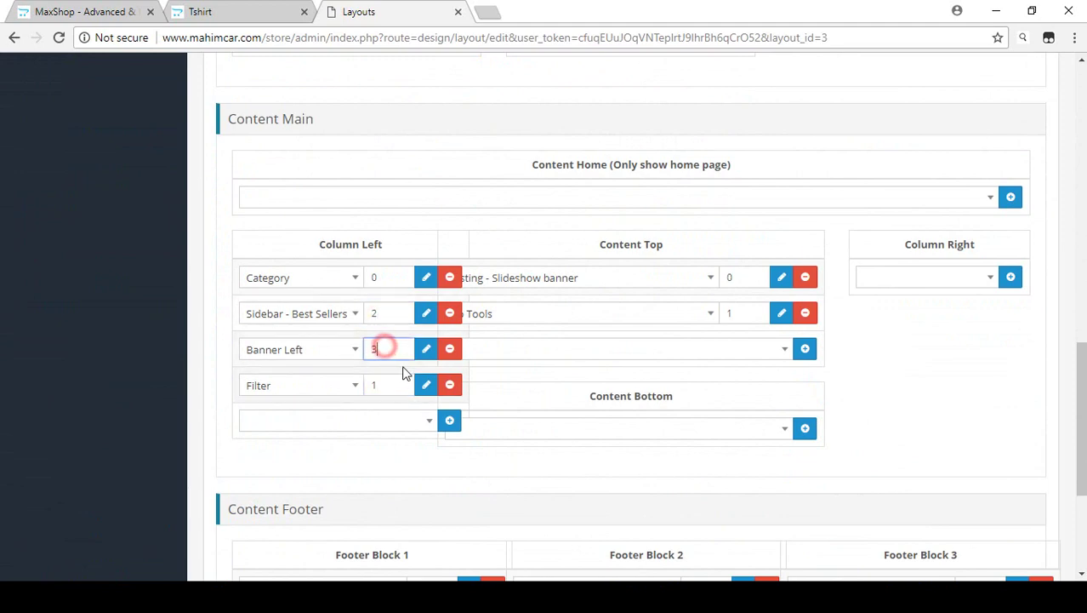
pyautogui.press('BackSpace')
pyautogui.write('3')
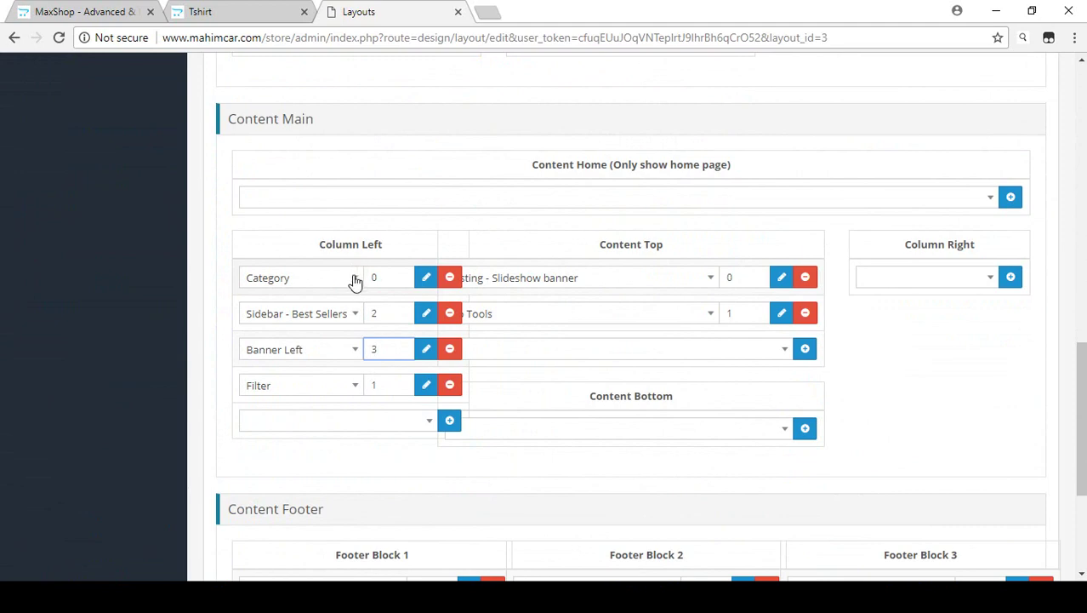
pyautogui.scroll(10, 894, 321)
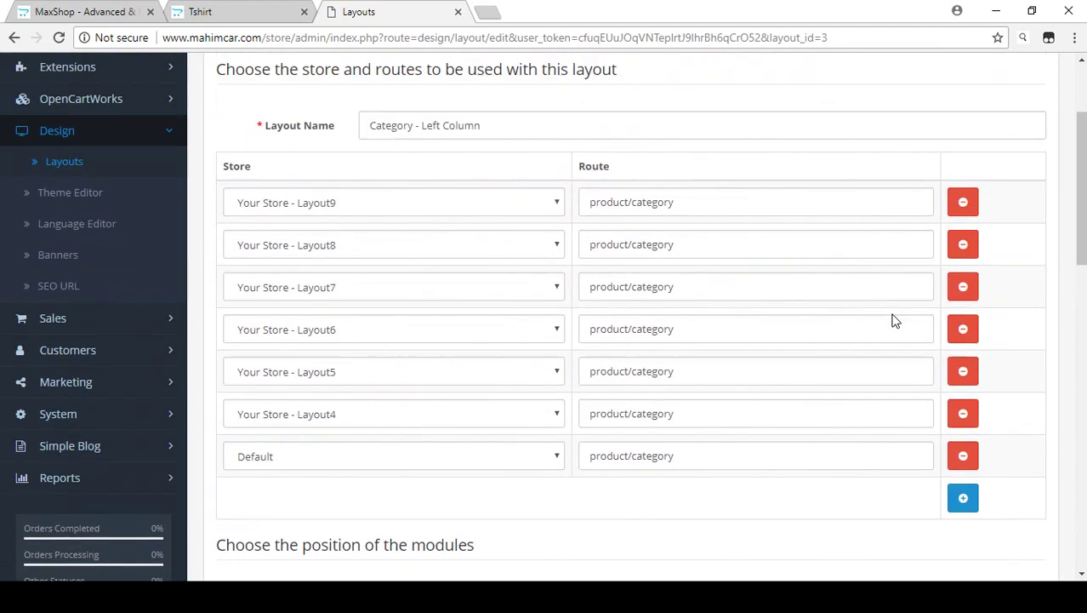
pyautogui.scroll(3, 893, 322)
pyautogui.click(994, 136)
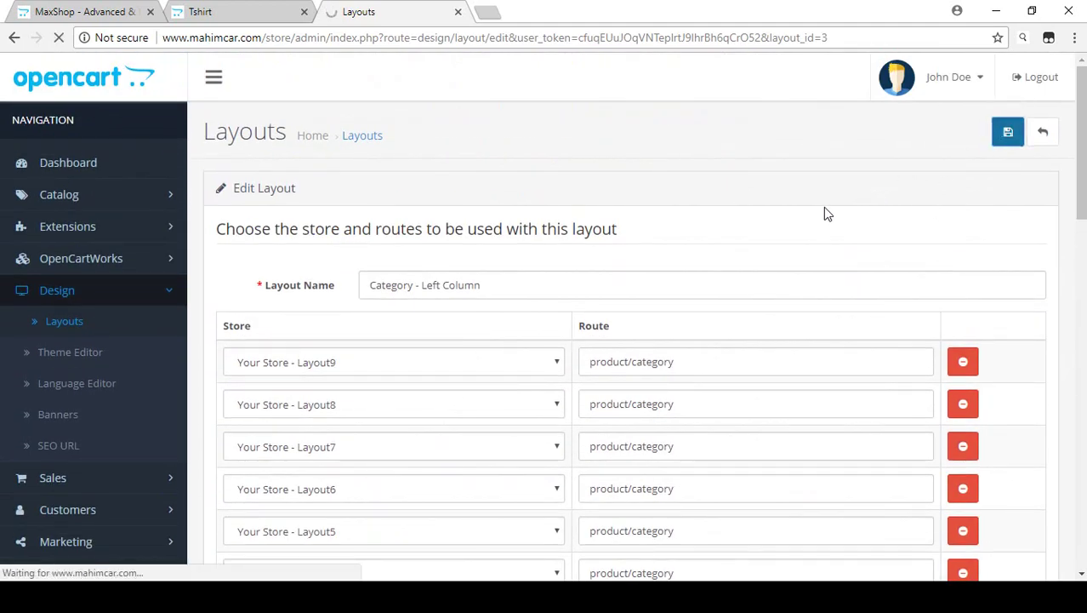
# Reload the storefront Tshirt category page and check where the Refine Search block sits relative to the categories and Best Sellers.
pyautogui.click(231, 11)
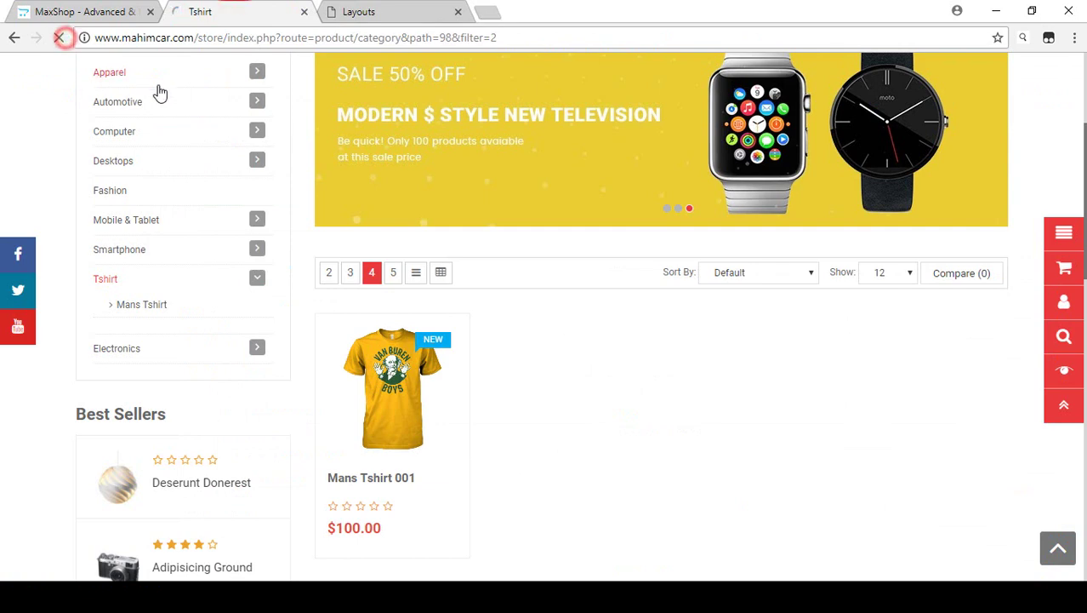
pyautogui.scroll(-2, 339, 111)
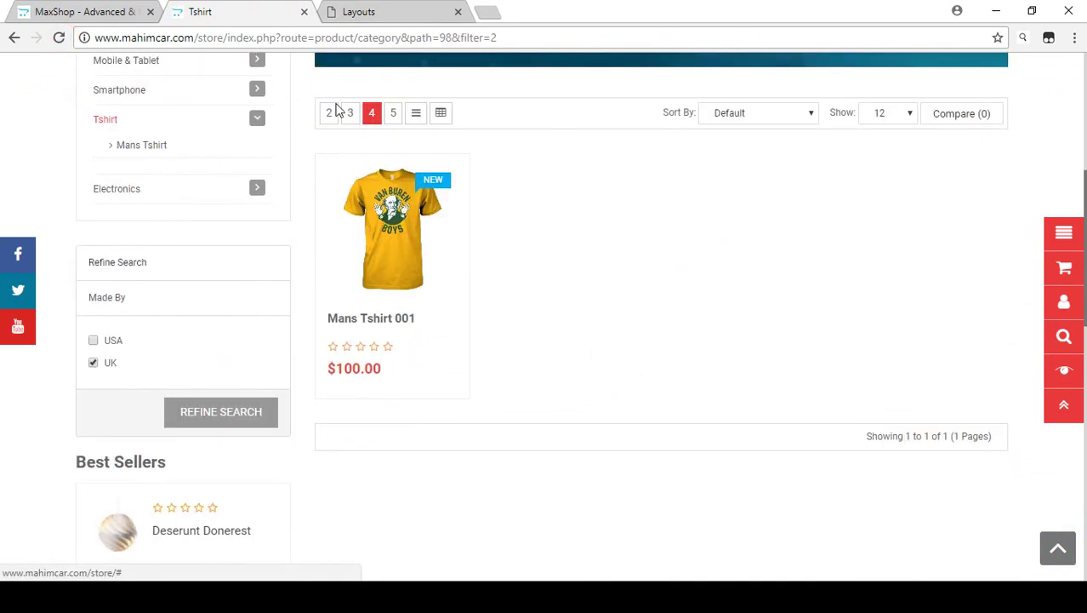
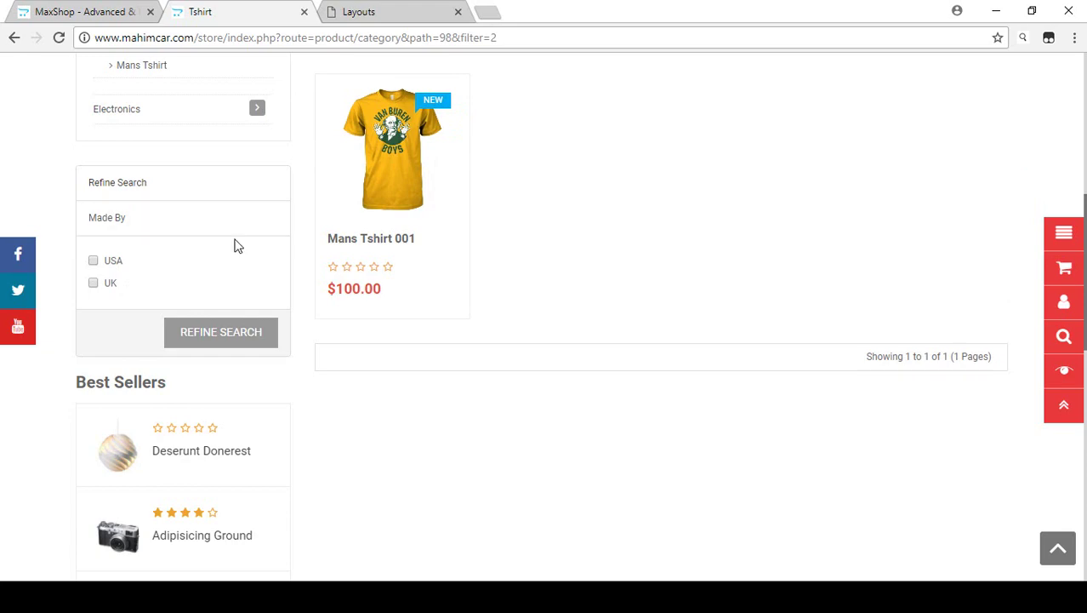
pyautogui.scroll(4, 152, 264)
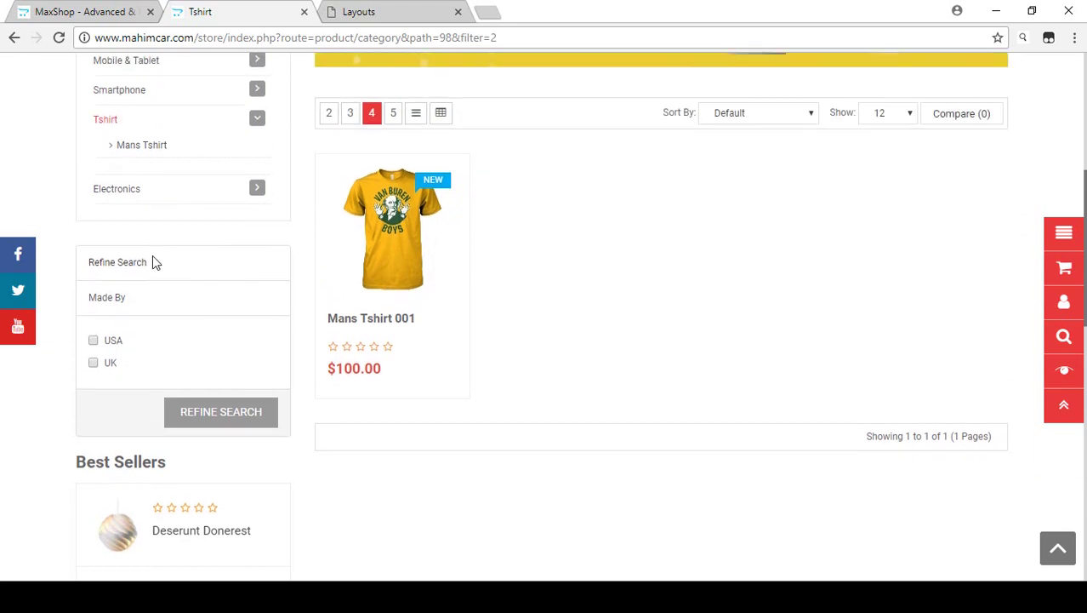
pyautogui.scroll(-2, 157, 269)
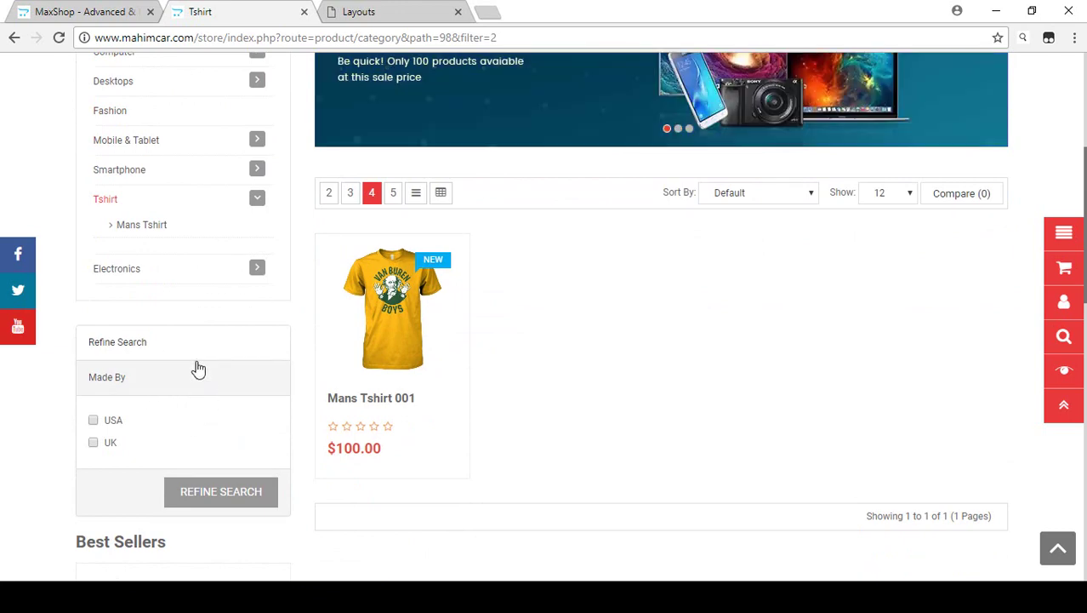
pyautogui.scroll(1, 197, 368)
# Return briefly to the admin layout list, then compare the storefront's Tshirt category entry with its Made By filter options.
pyautogui.click(331, 7)
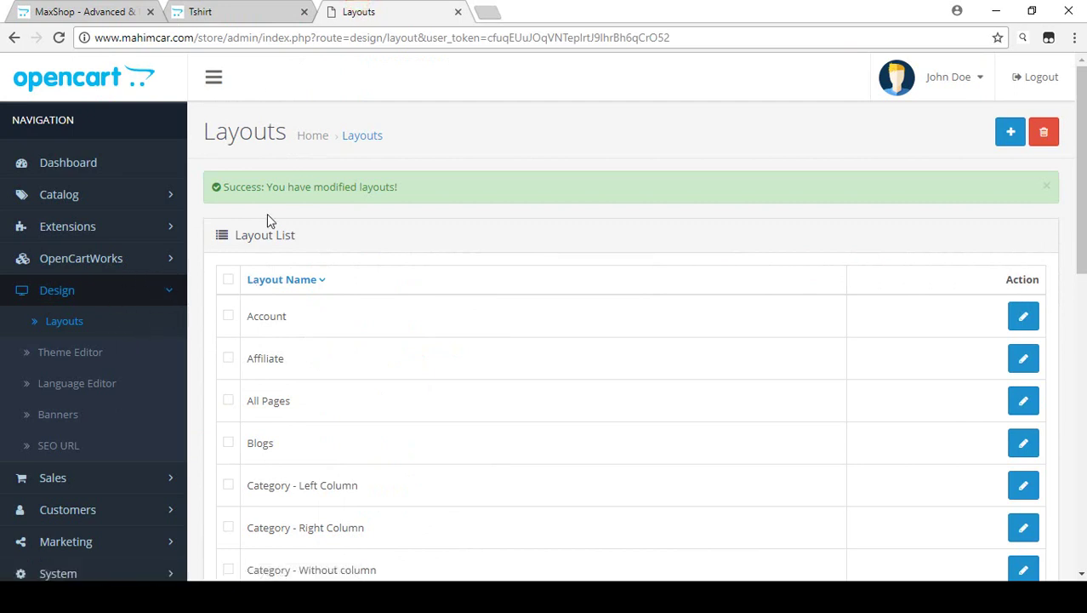
pyautogui.click(258, 6)
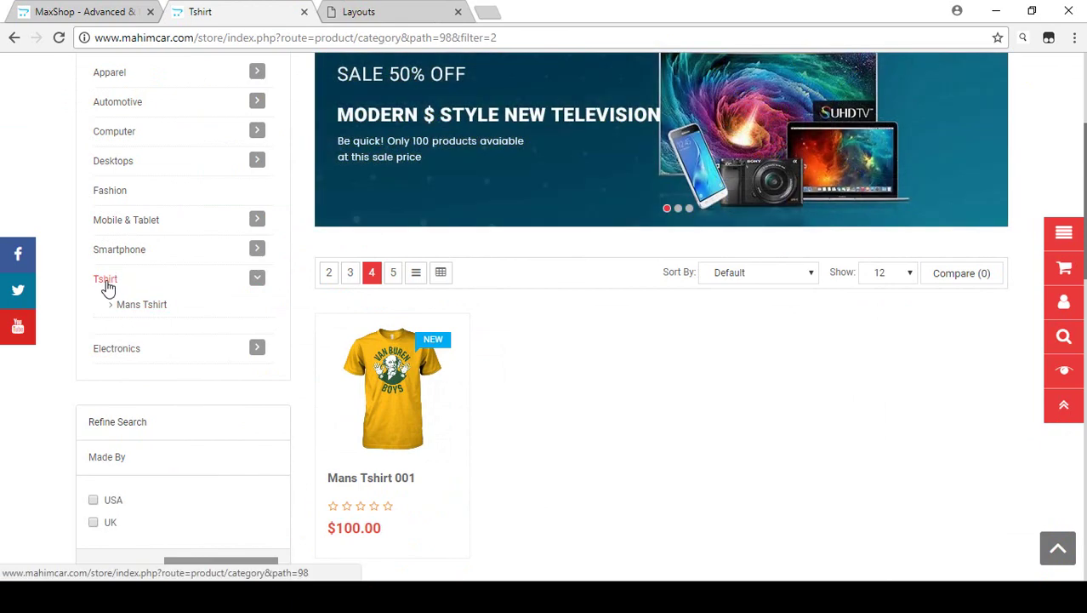
pyautogui.scroll(-2, 131, 332)
pyautogui.scroll(2, 156, 327)
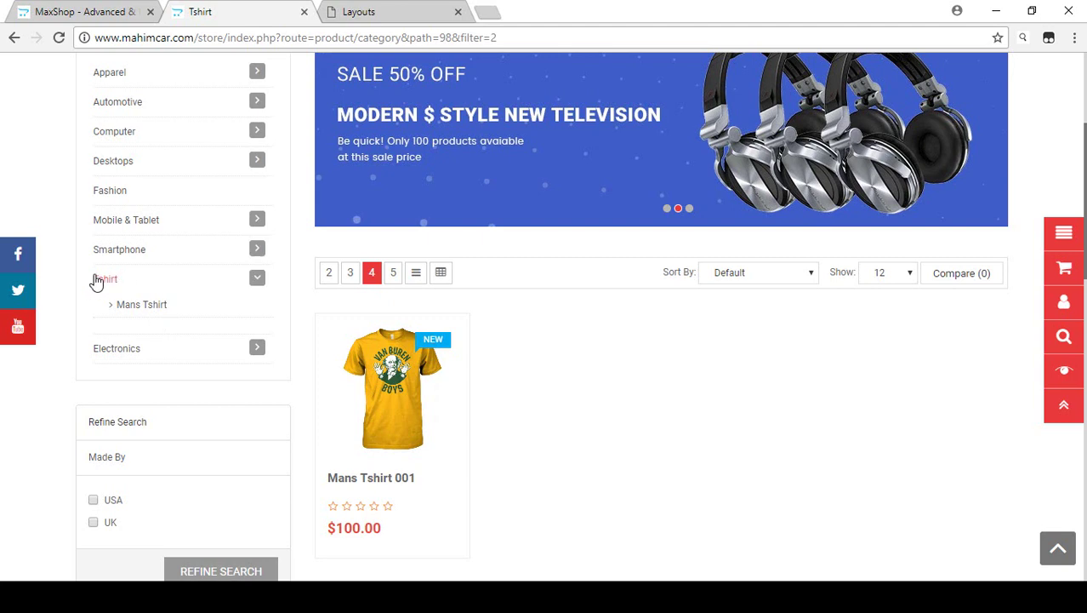
pyautogui.scroll(-2, 116, 346)
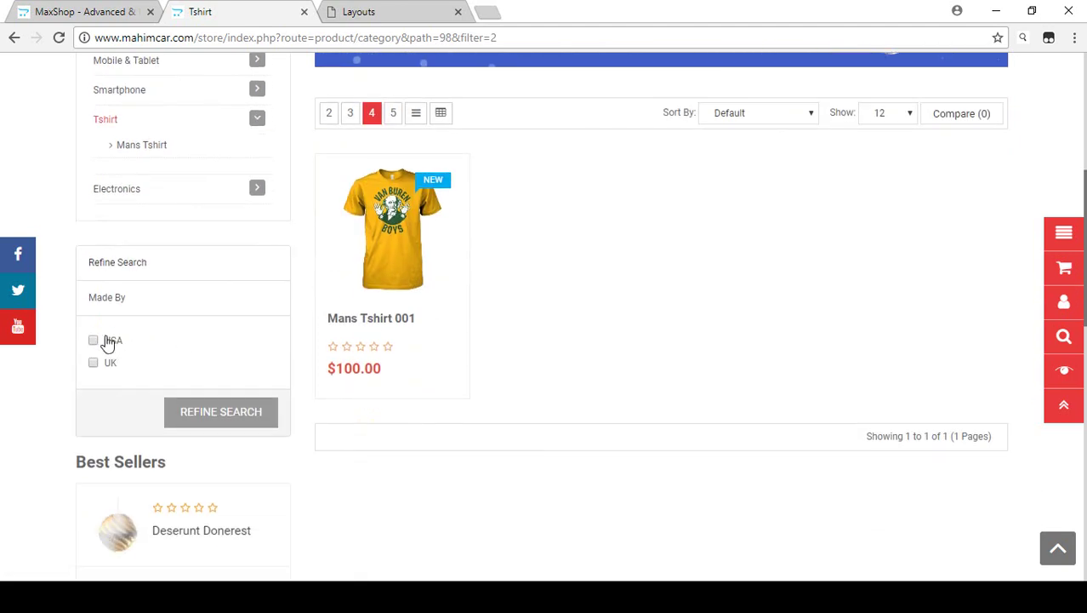
pyautogui.scroll(3, 108, 342)
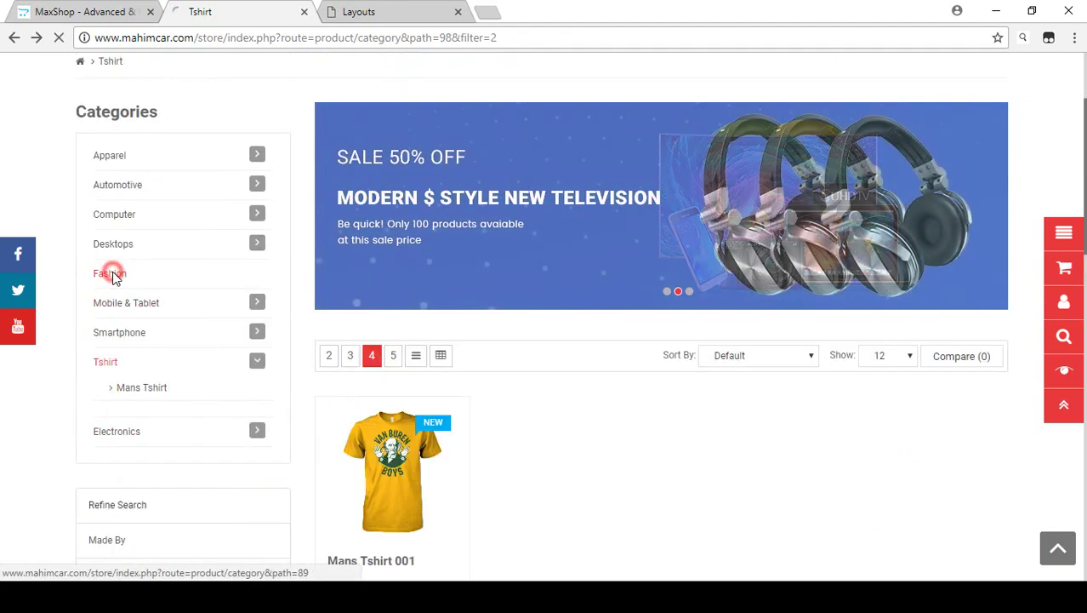
# Open the Fashion category in the storefront and check its sidebar for the Refine Search block.
pyautogui.click(112, 274)
pyautogui.scroll(-3, 340, 244)
pyautogui.scroll(-2, 340, 244)
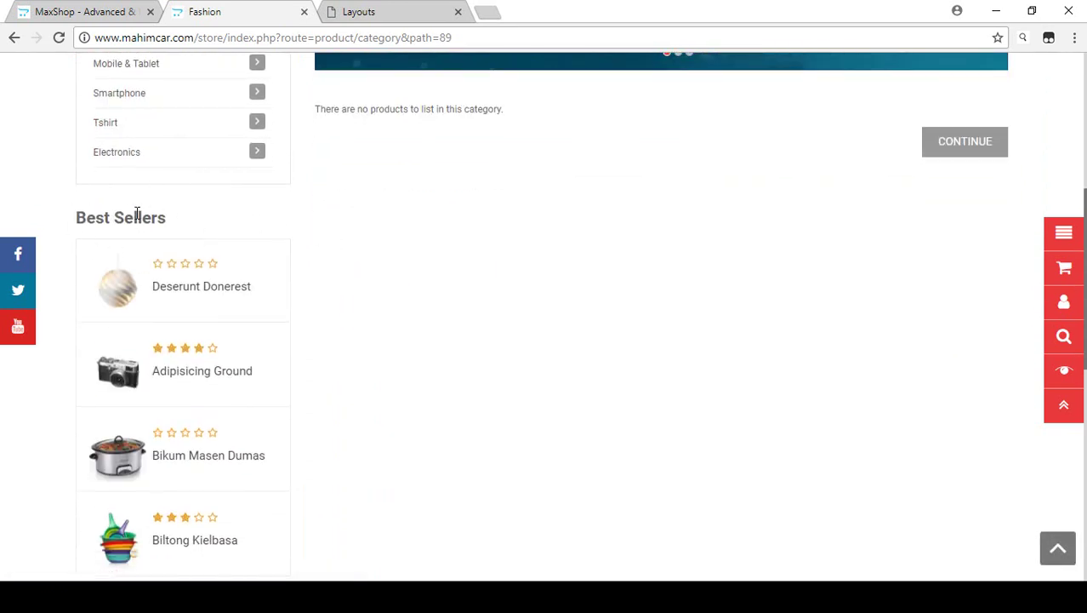
pyautogui.scroll(1, 139, 212)
pyautogui.scroll(-4, 132, 217)
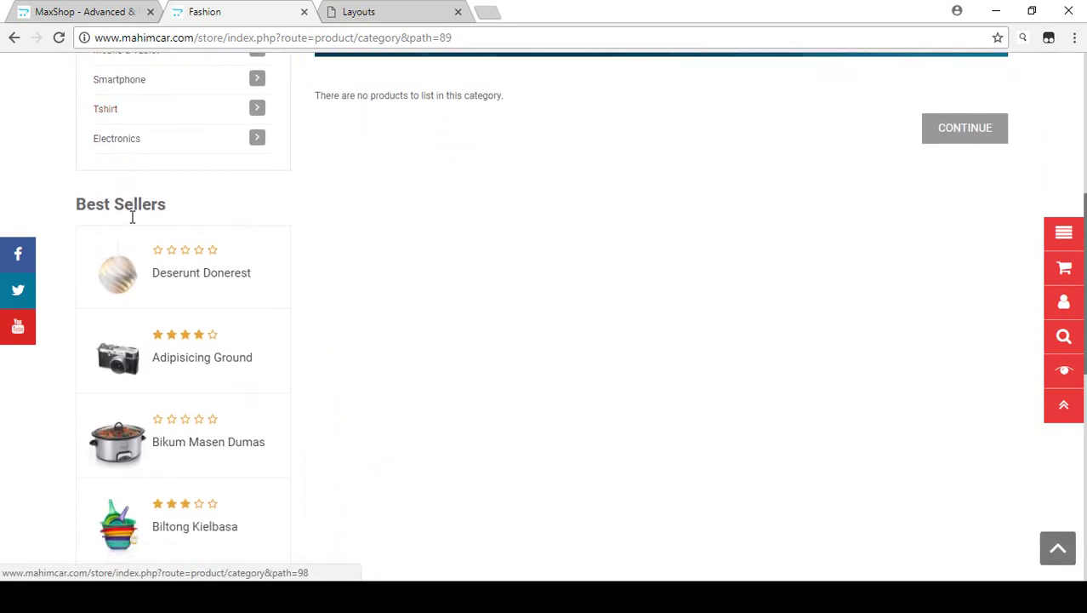
pyautogui.scroll(5, 132, 217)
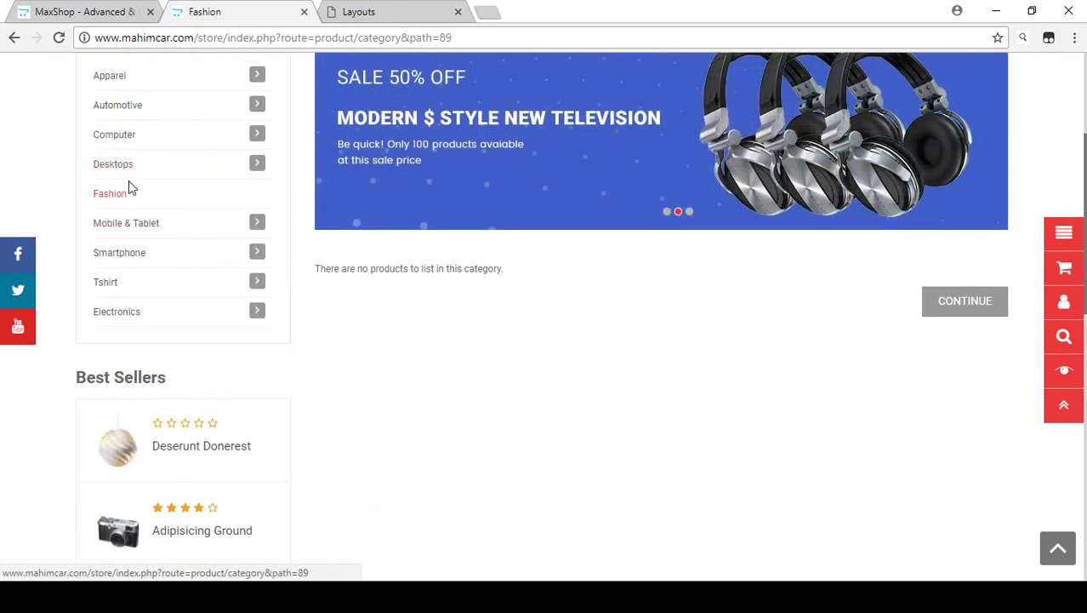
# Switch back to the OpenCart admin and expand the catalog's Attributes section to view its entries.
pyautogui.click(351, 10)
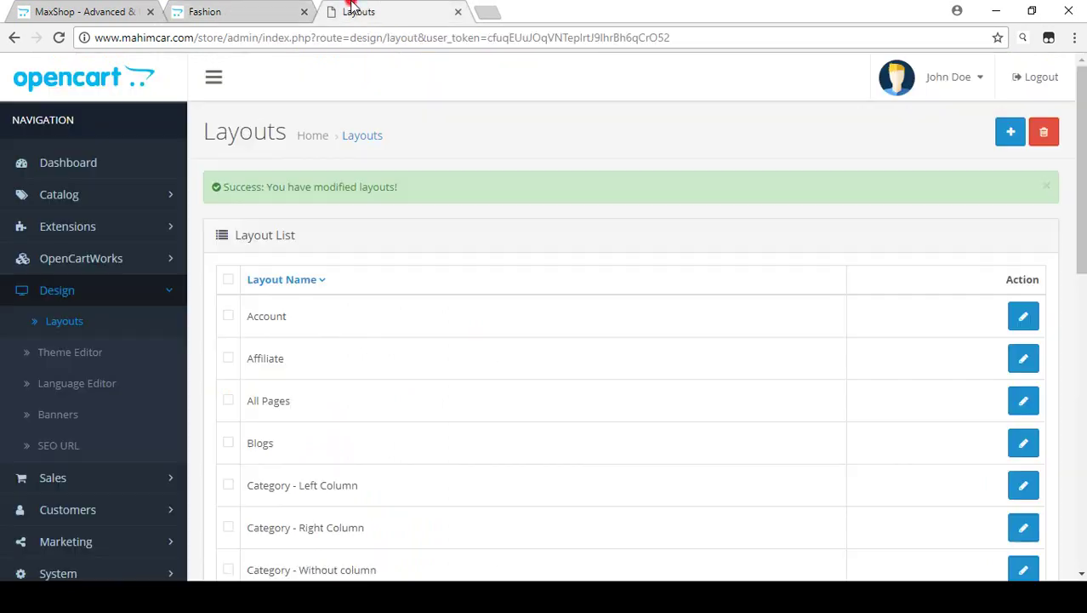
pyautogui.click(100, 201)
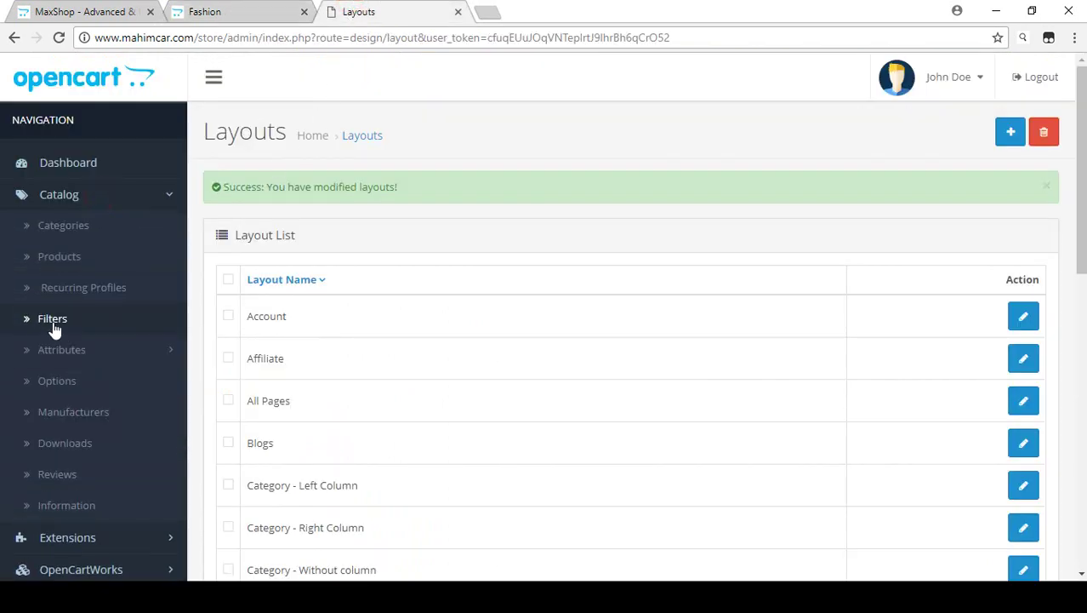
pyautogui.click(98, 351)
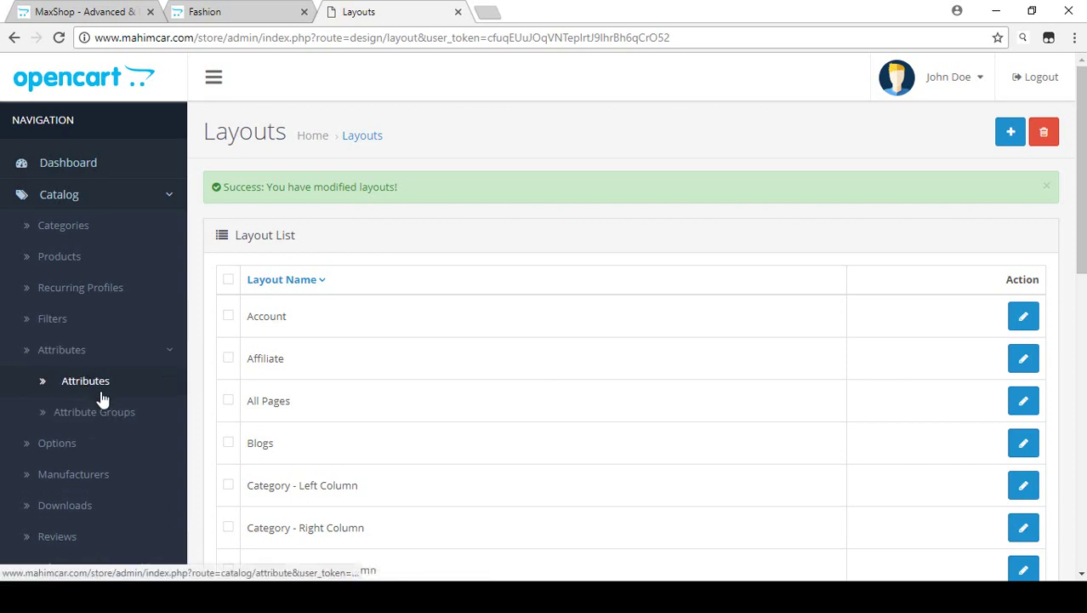